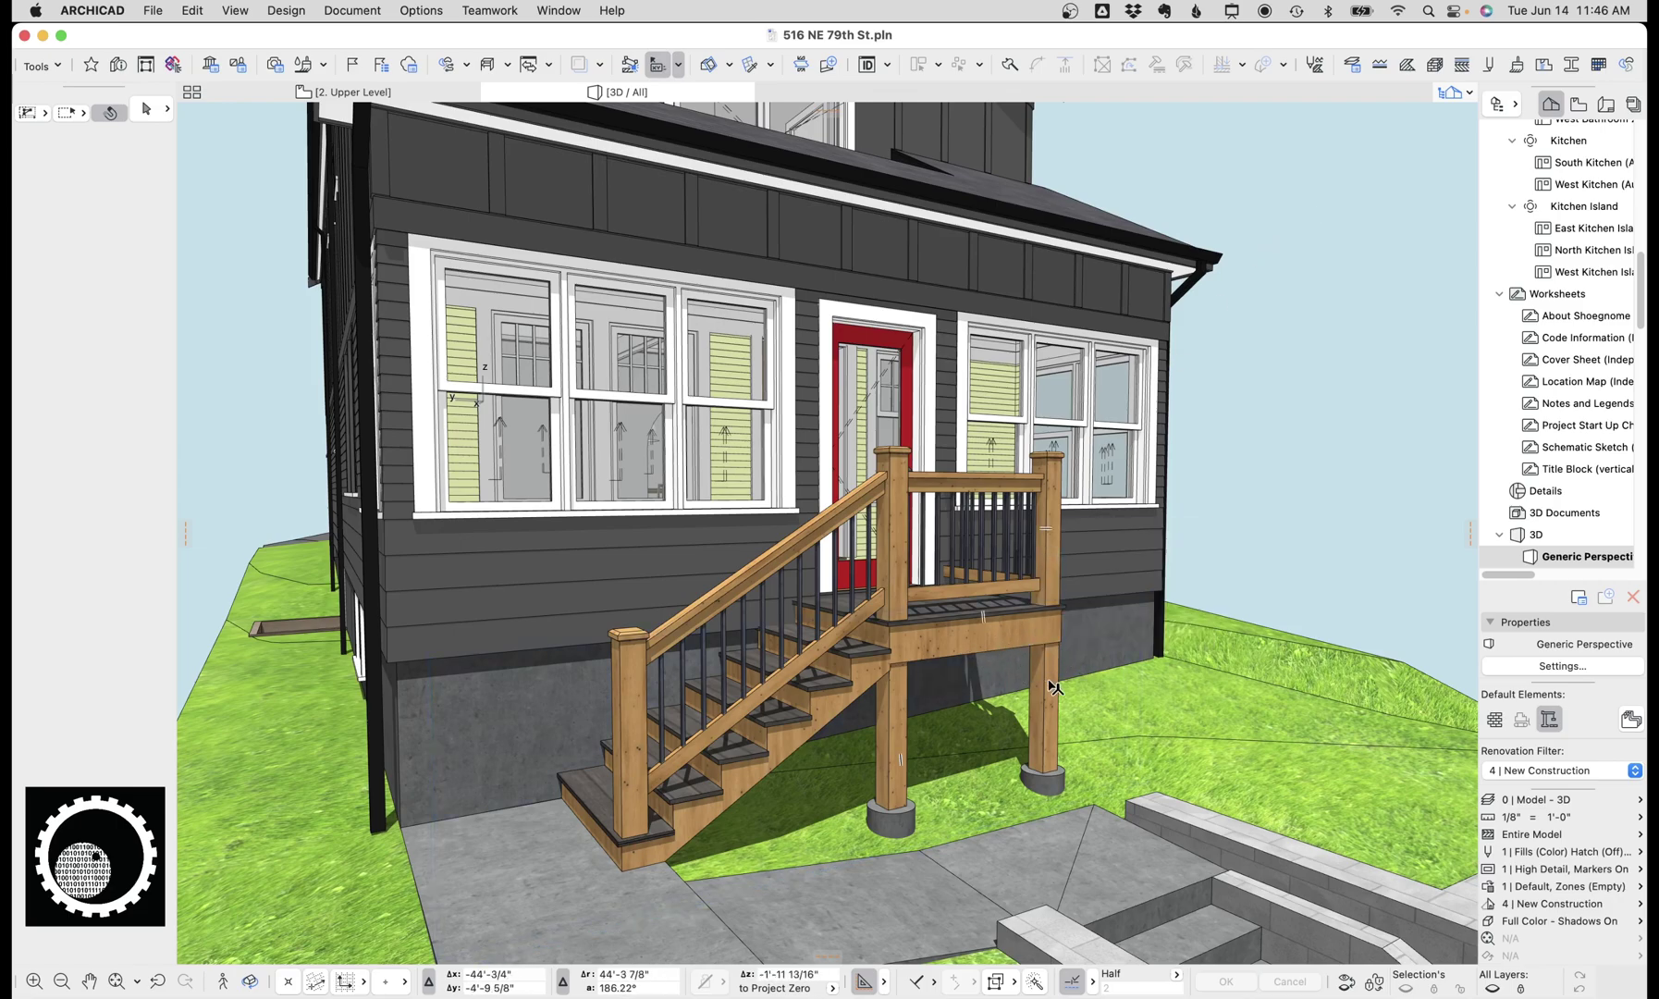
- Examine the segment settings of the two lower porch support columns, including the Concrete - Structural base, leaving them unchanged
left_click(1008, 765)
left_click(1049, 760)
left_click(888, 782, "shift")
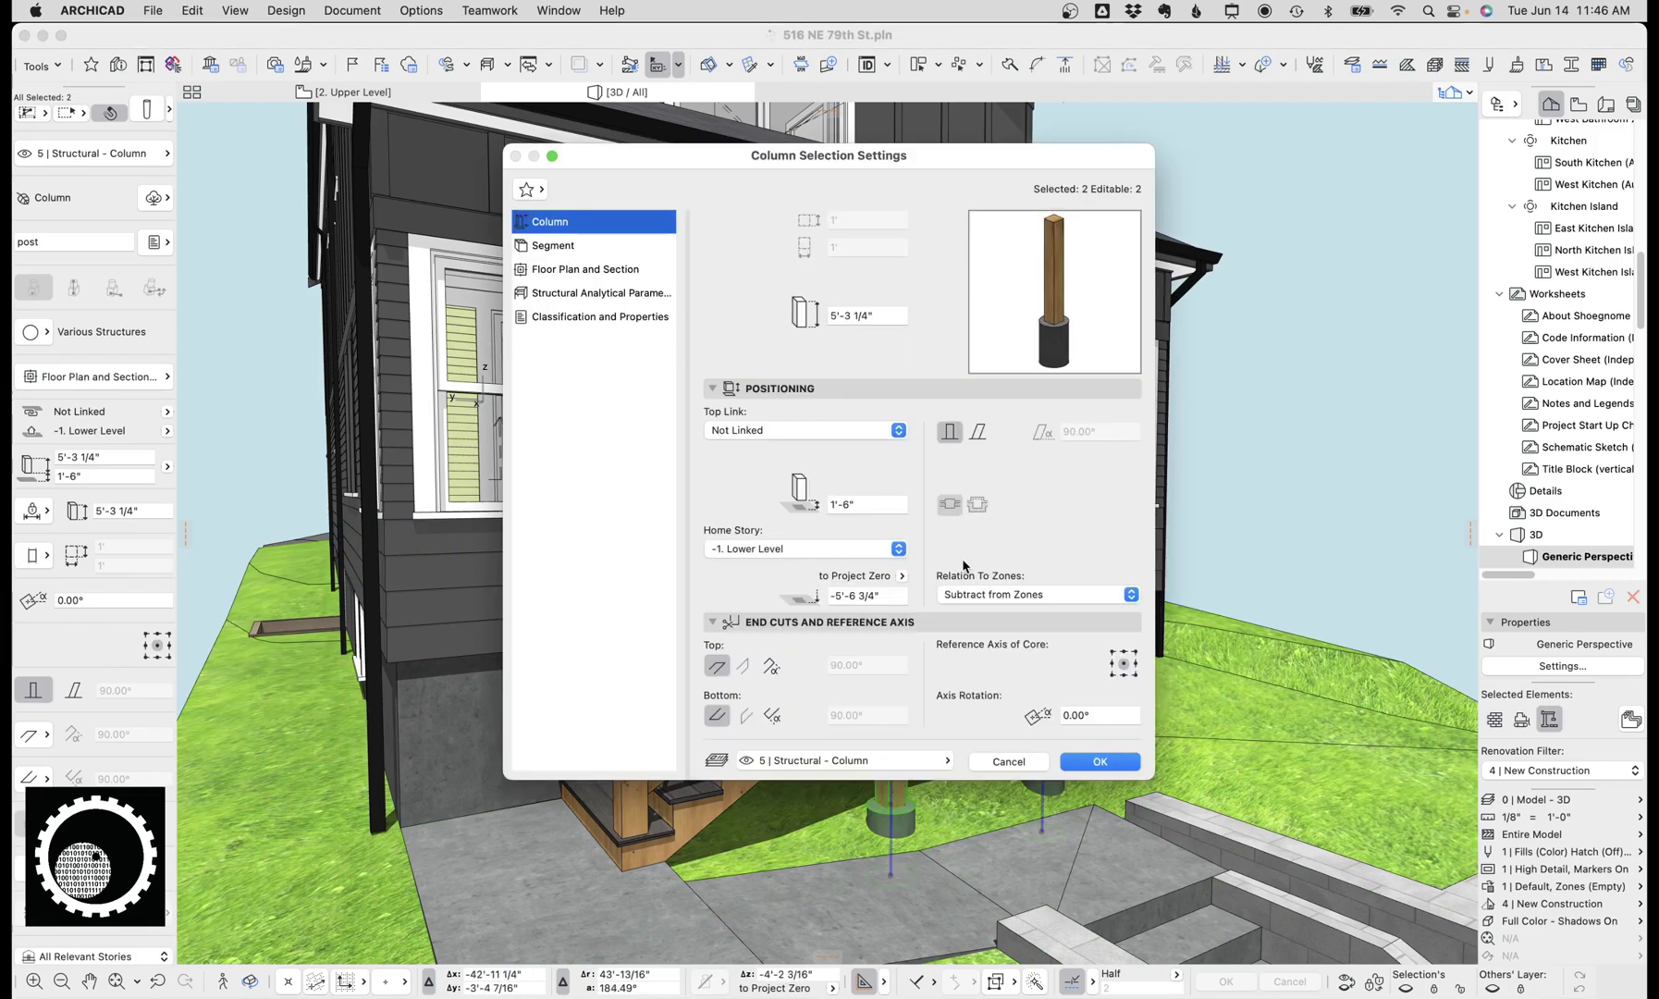
key("super+t")
left_click(605, 248)
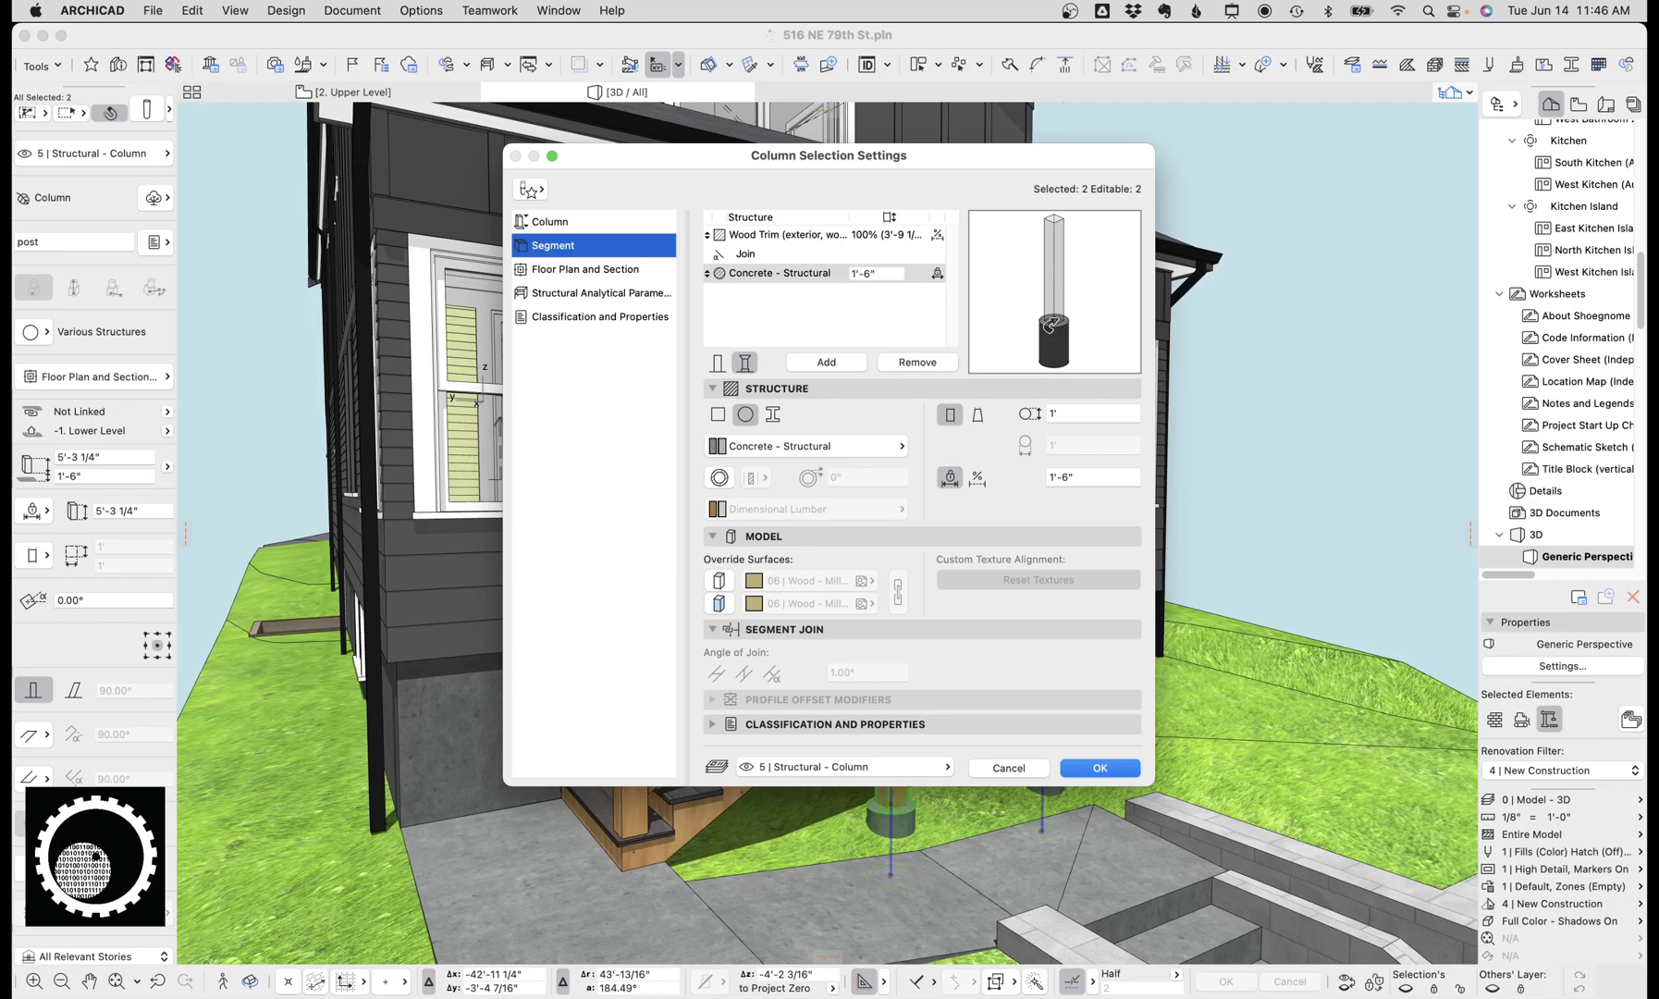
left_click(1033, 766)
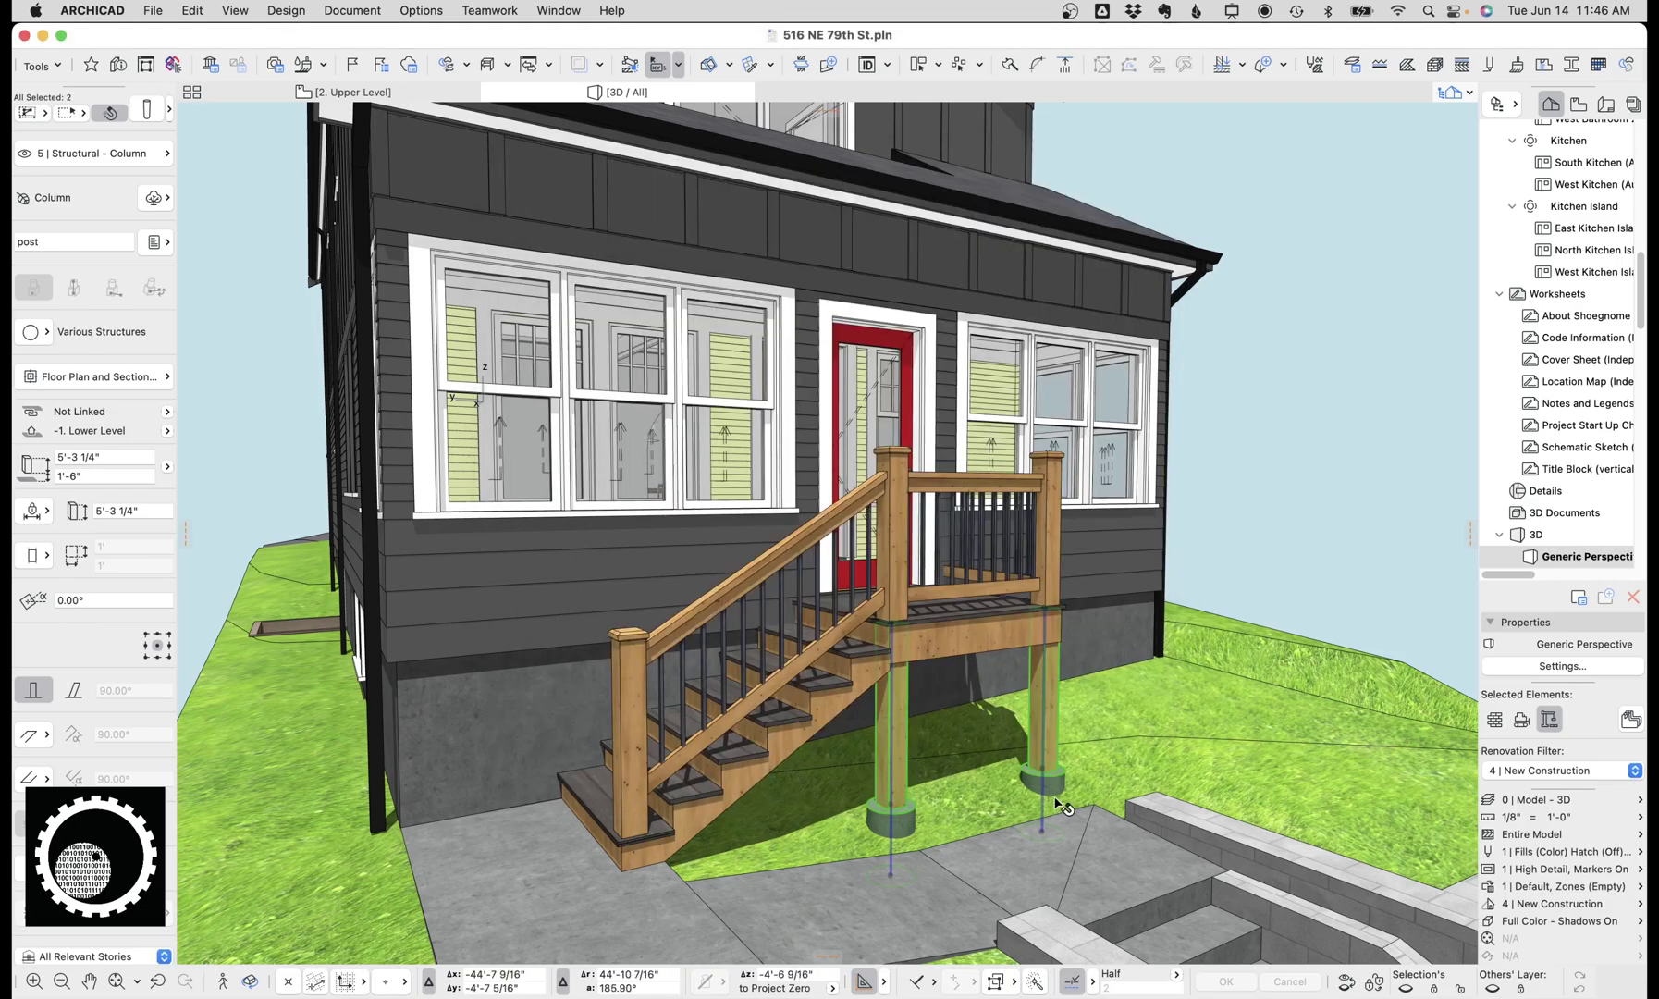
key("Escape")
- Examine the top segment of the landing's outer railing post, including its tapered top and bottom dimensions
left_click(1052, 547)
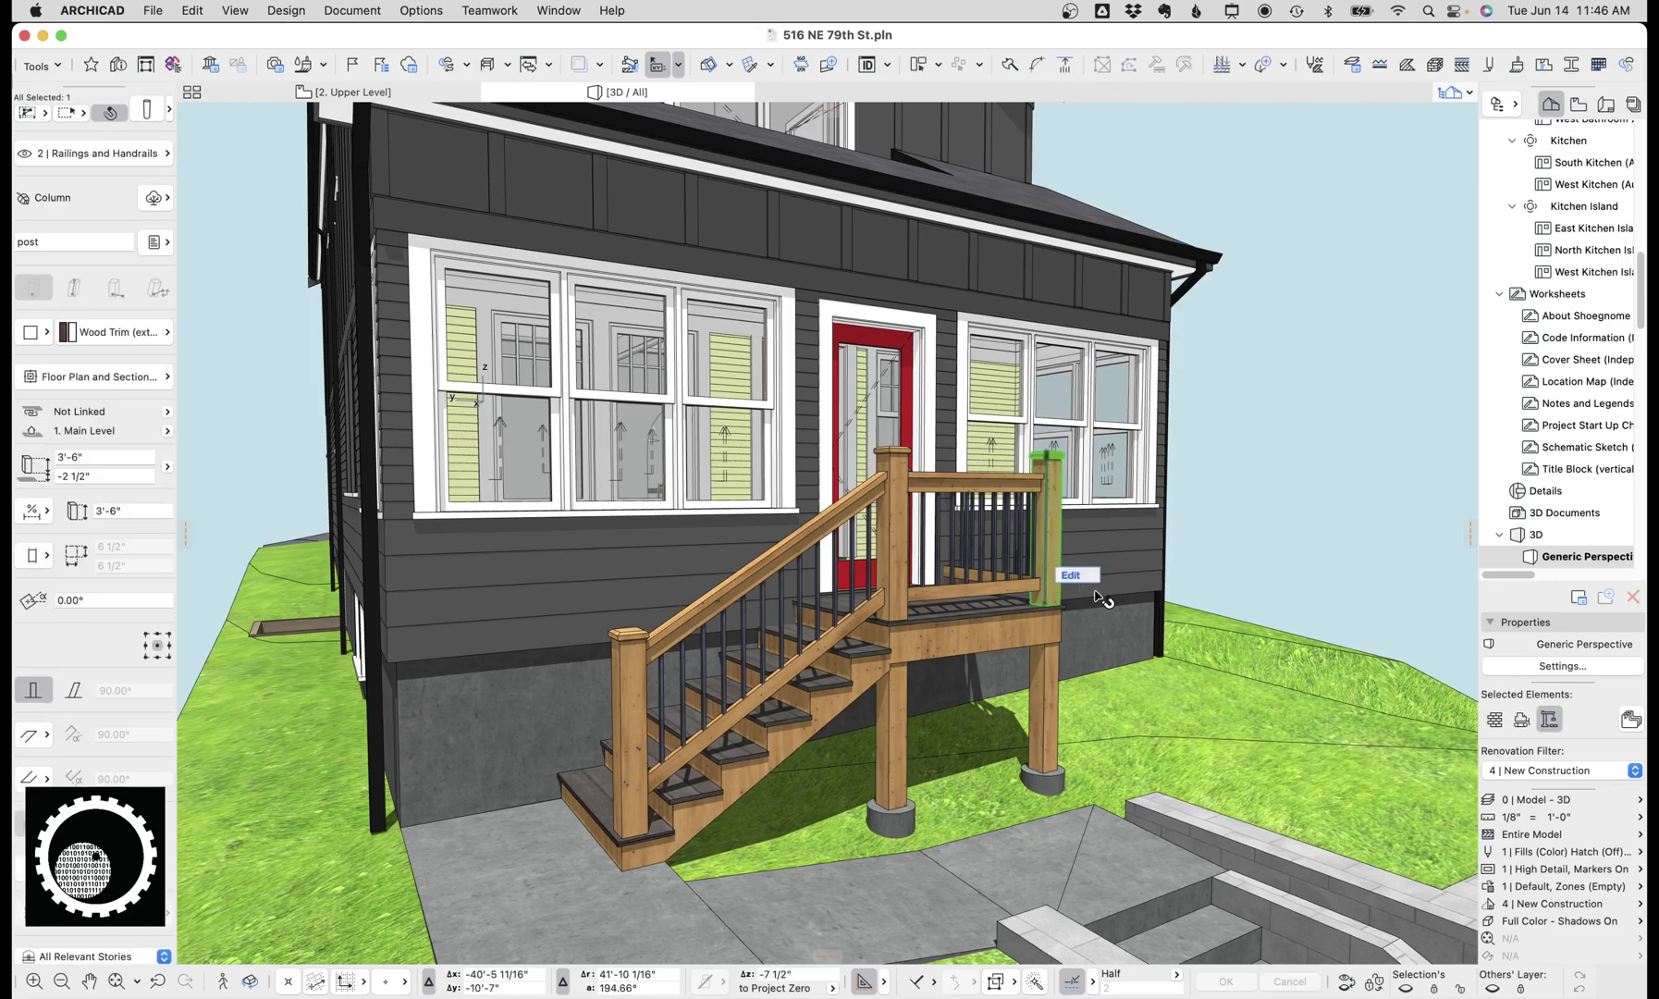
key("super+t")
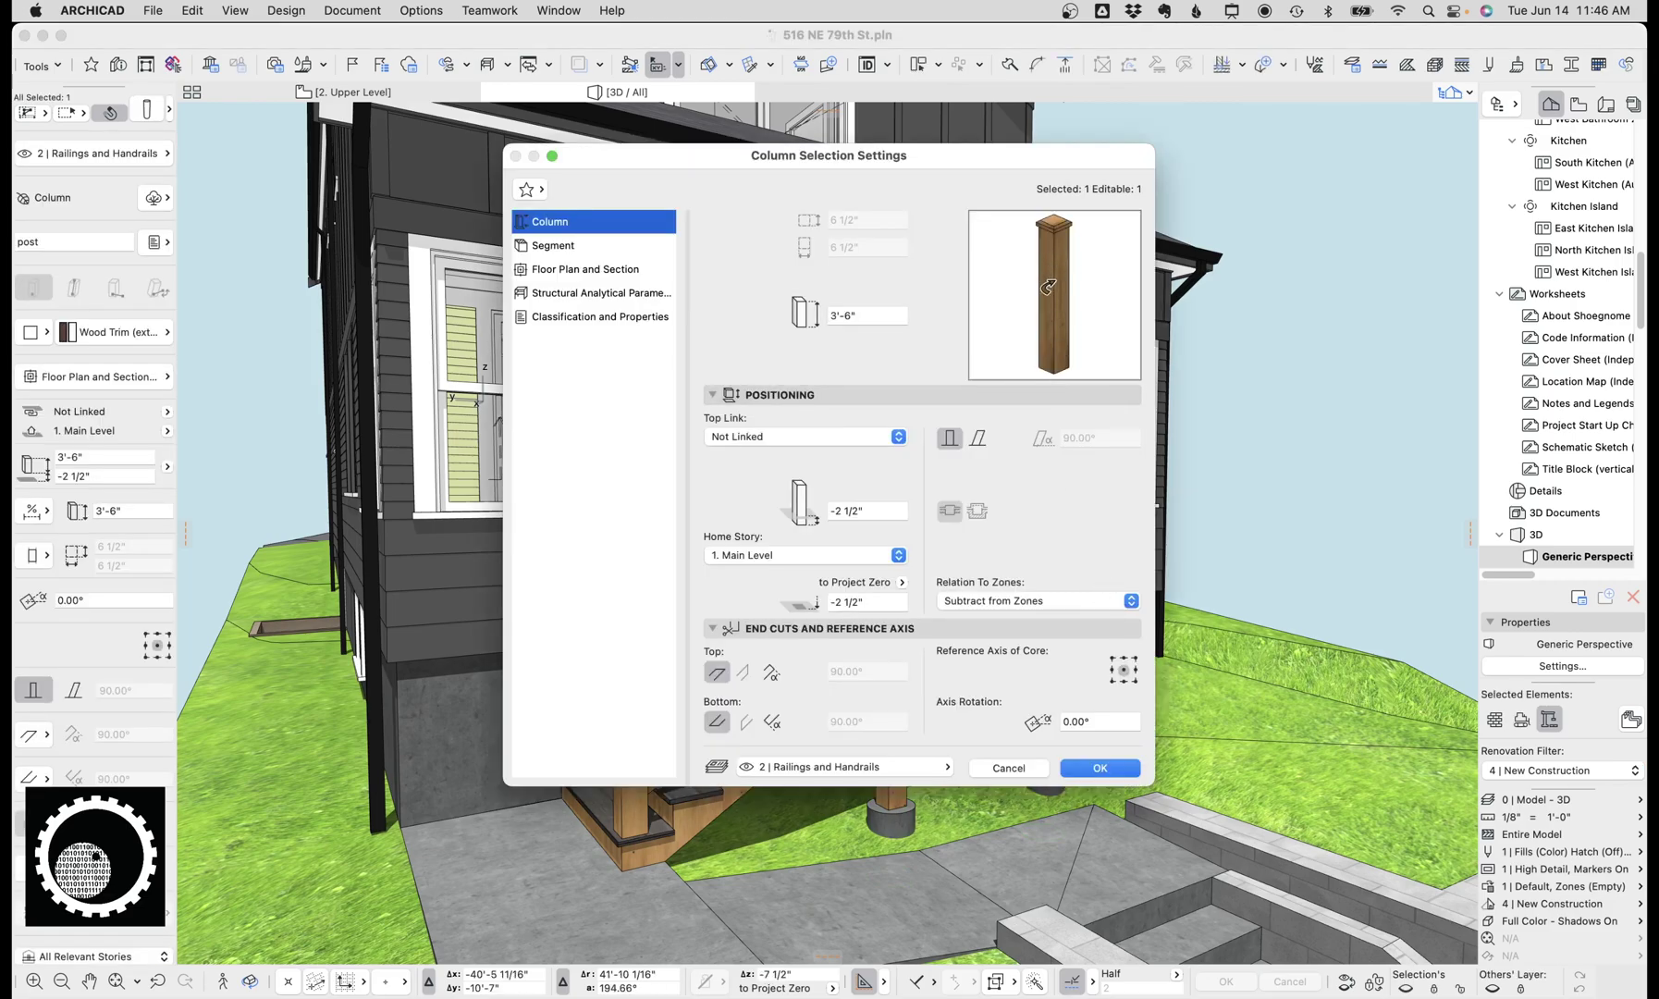
left_click(657, 250)
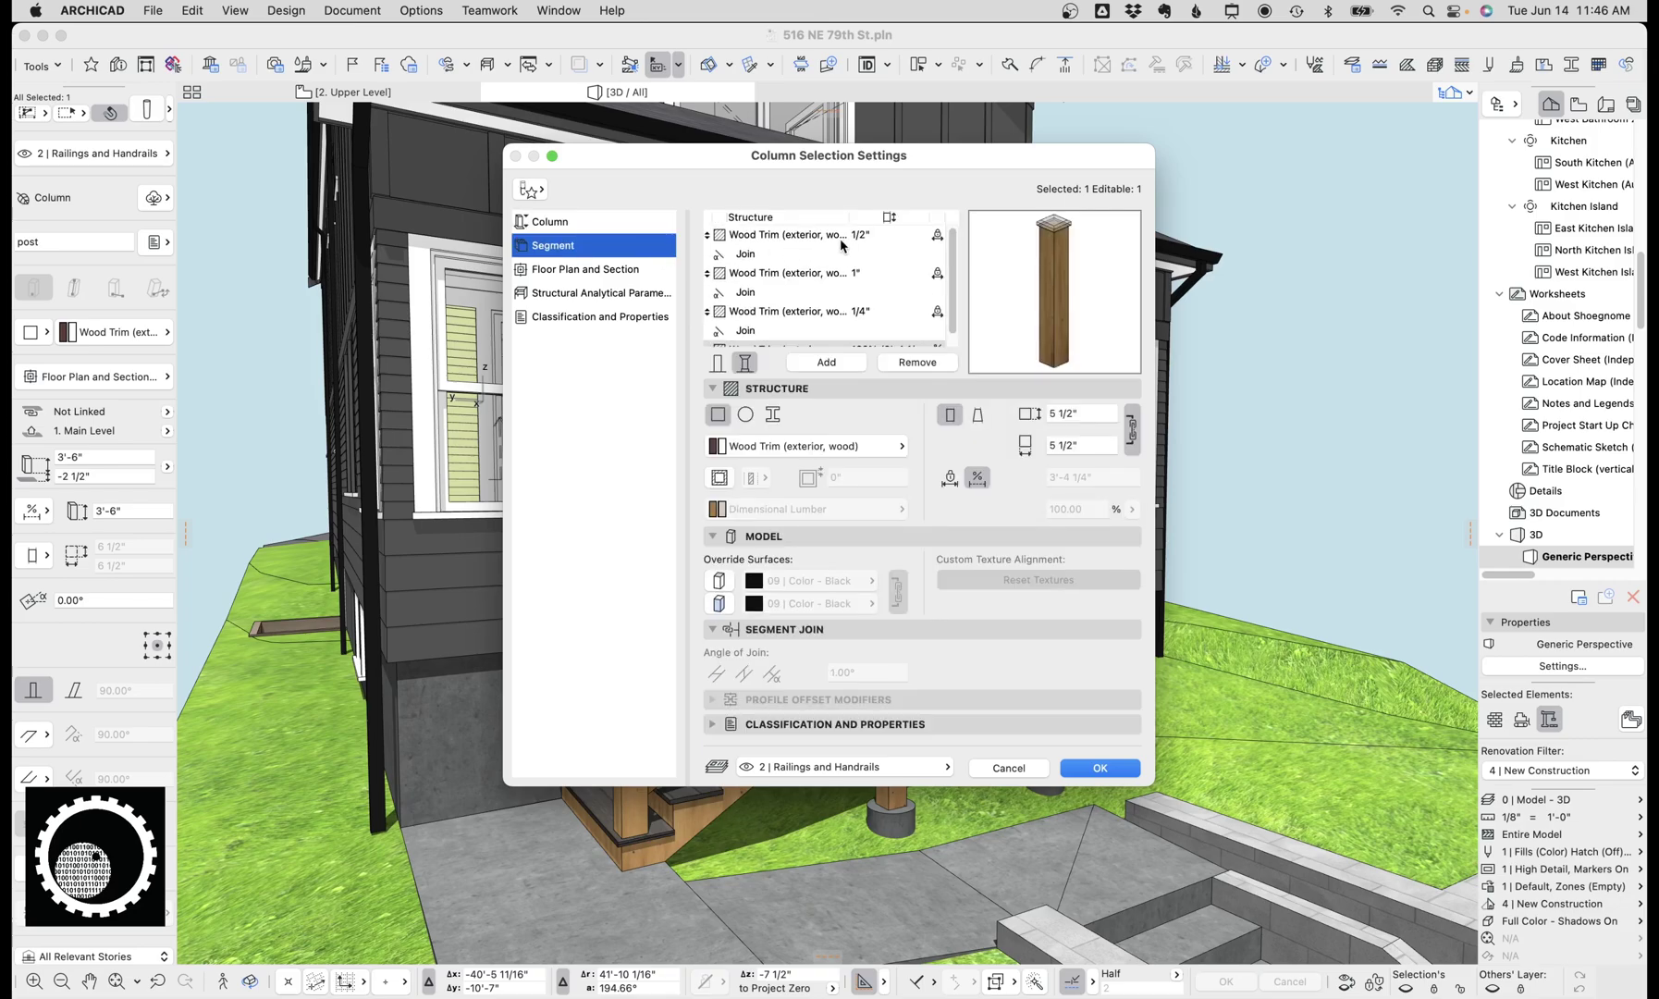
left_click(841, 240)
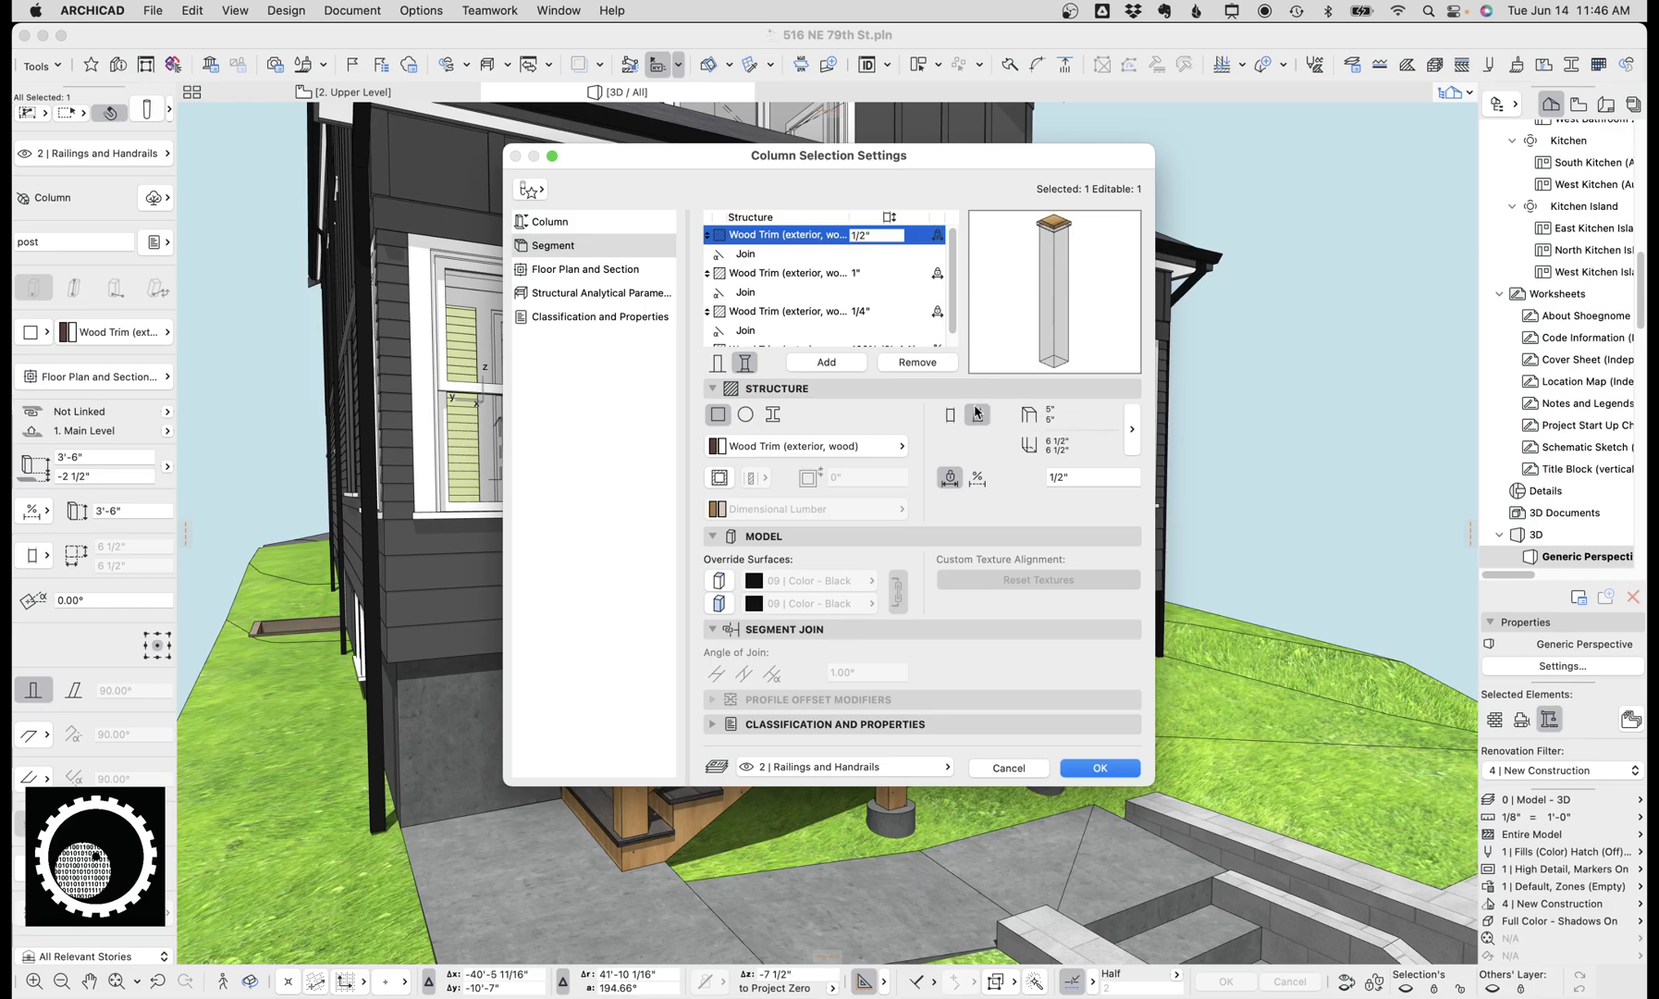
left_click(1131, 430)
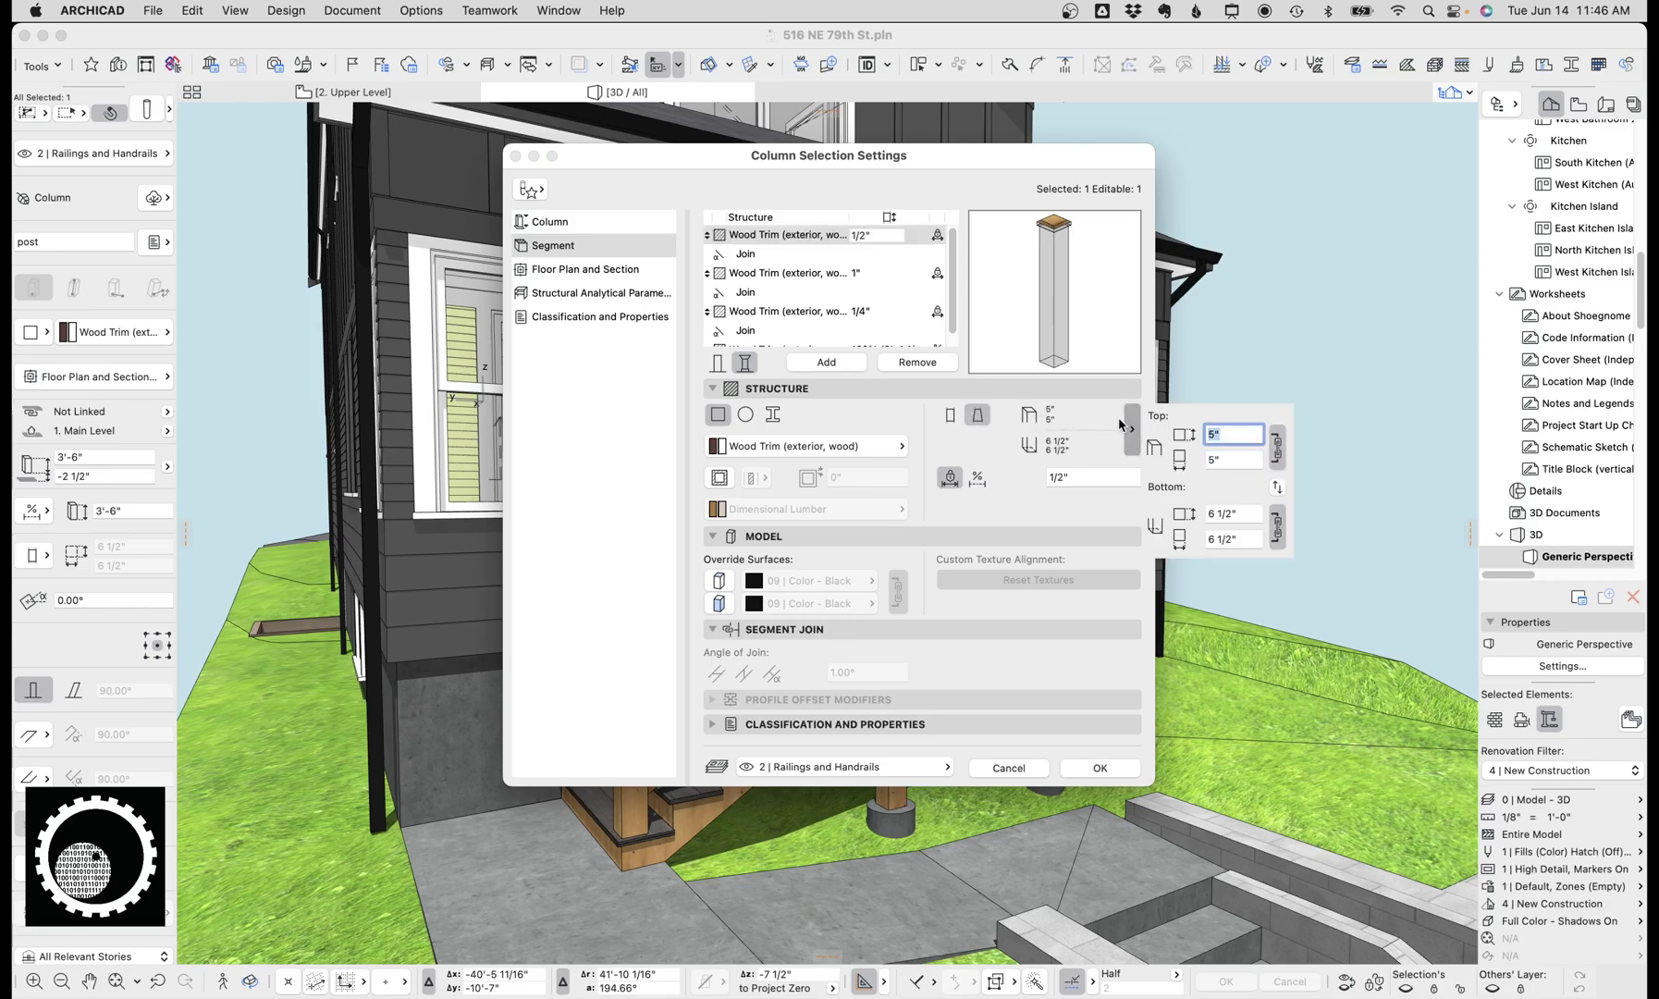
- Review each remaining segment of the railing post and close its settings without changes
left_click(846, 236)
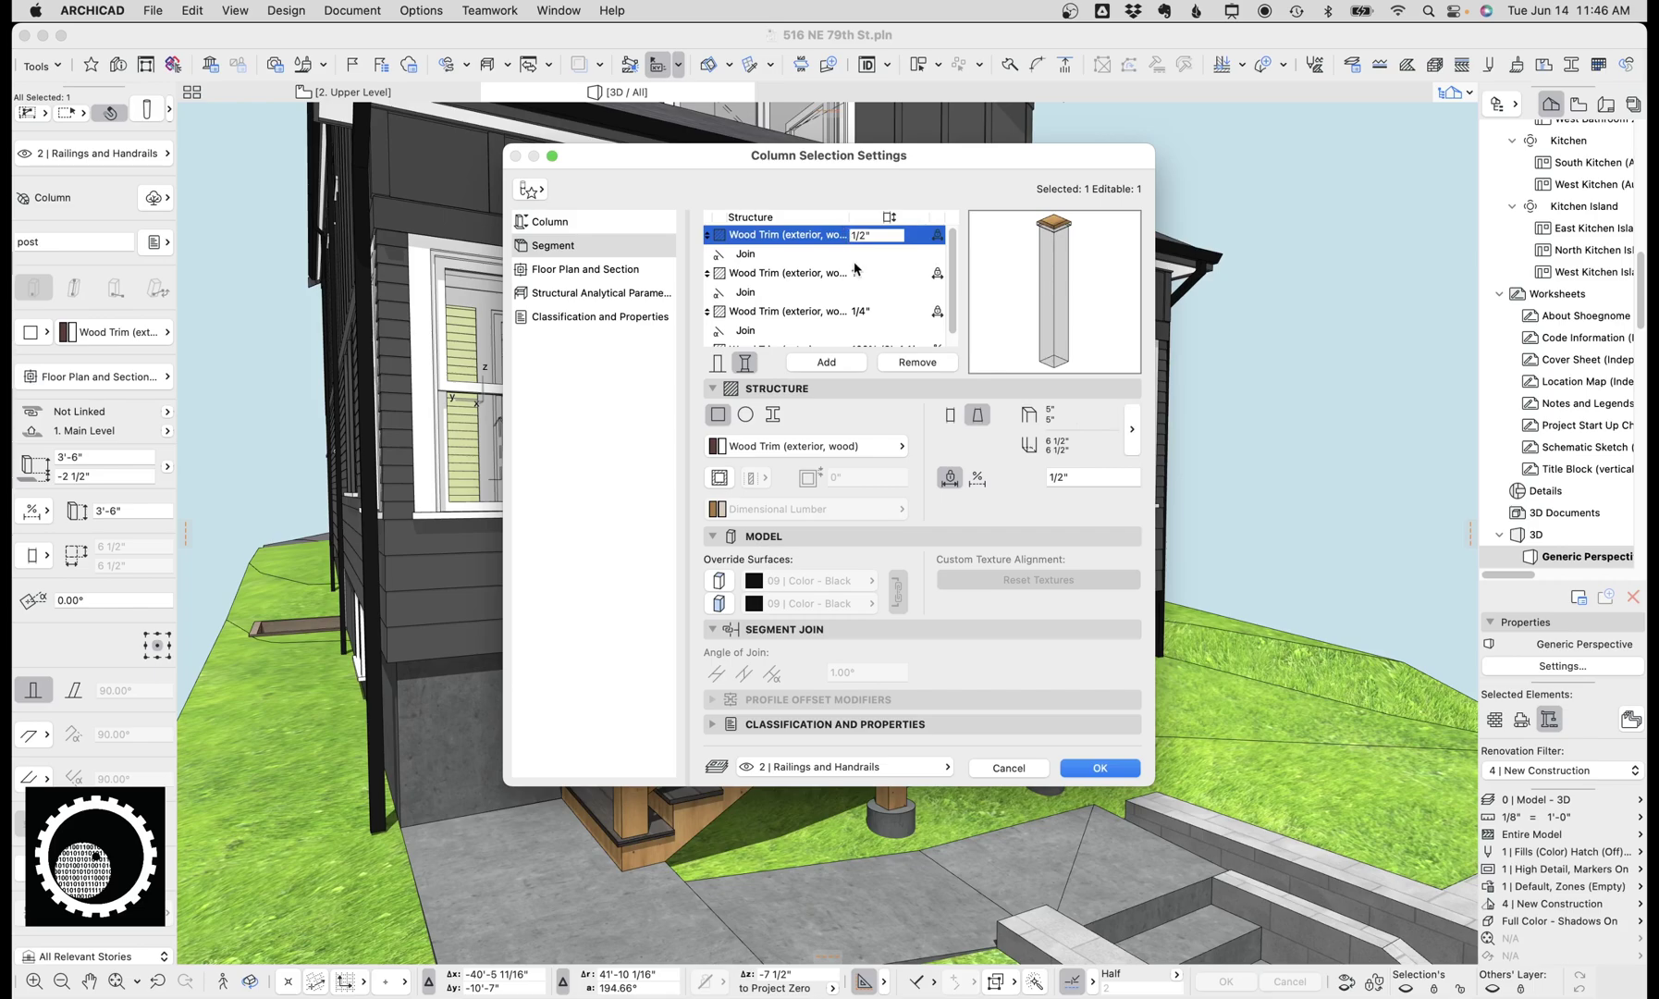
left_click(858, 276)
left_click(858, 313)
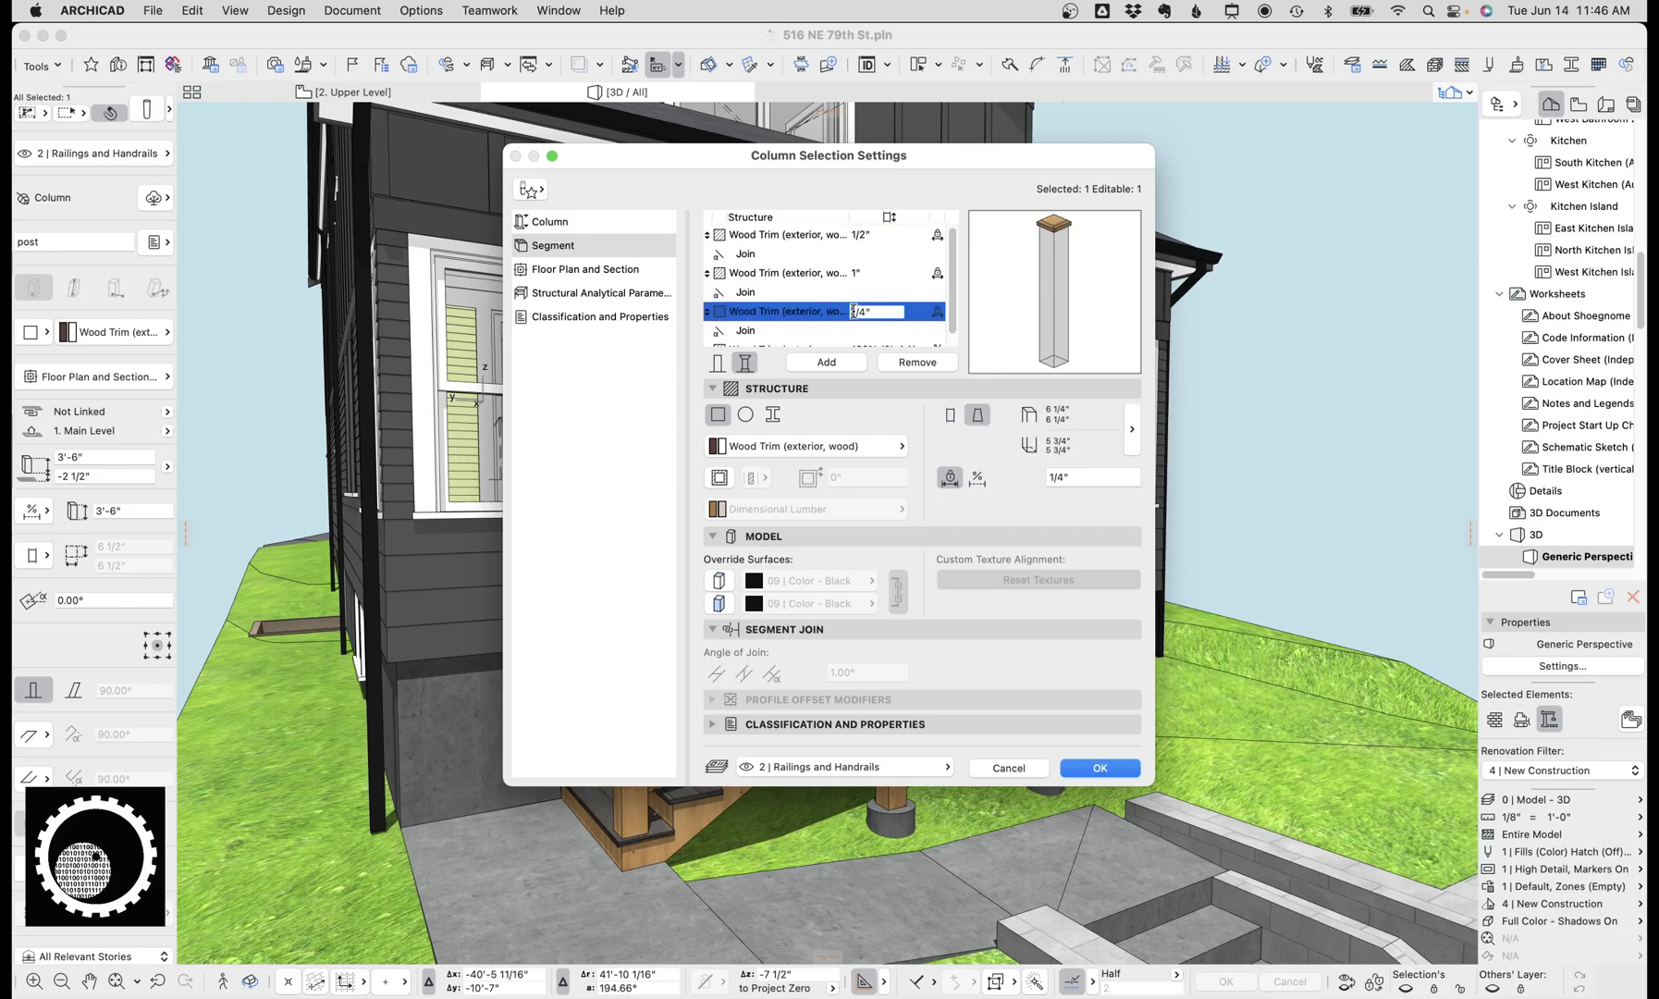
scroll(887, 344, "down", 2)
left_click(880, 338)
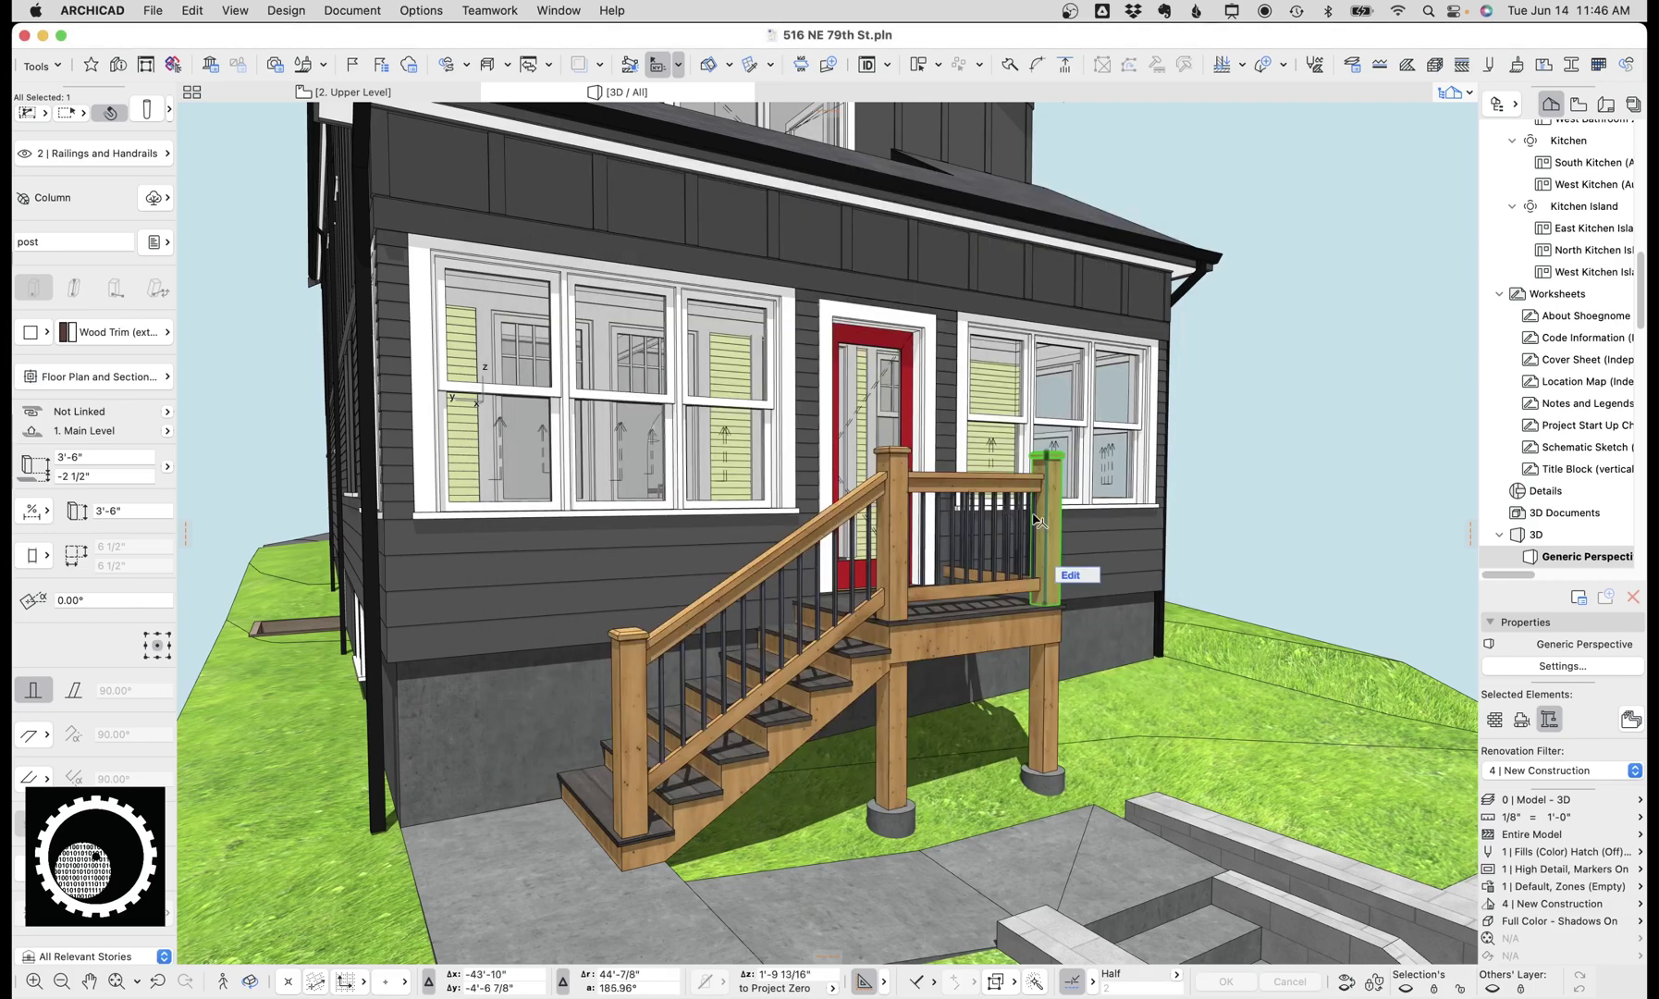
key("Escape")
- Examine the landing's outer railing post cap up close, and return to a front view of the whole porch
scroll(972, 472, "up", 6)
scroll(1050, 490, "down", 4)
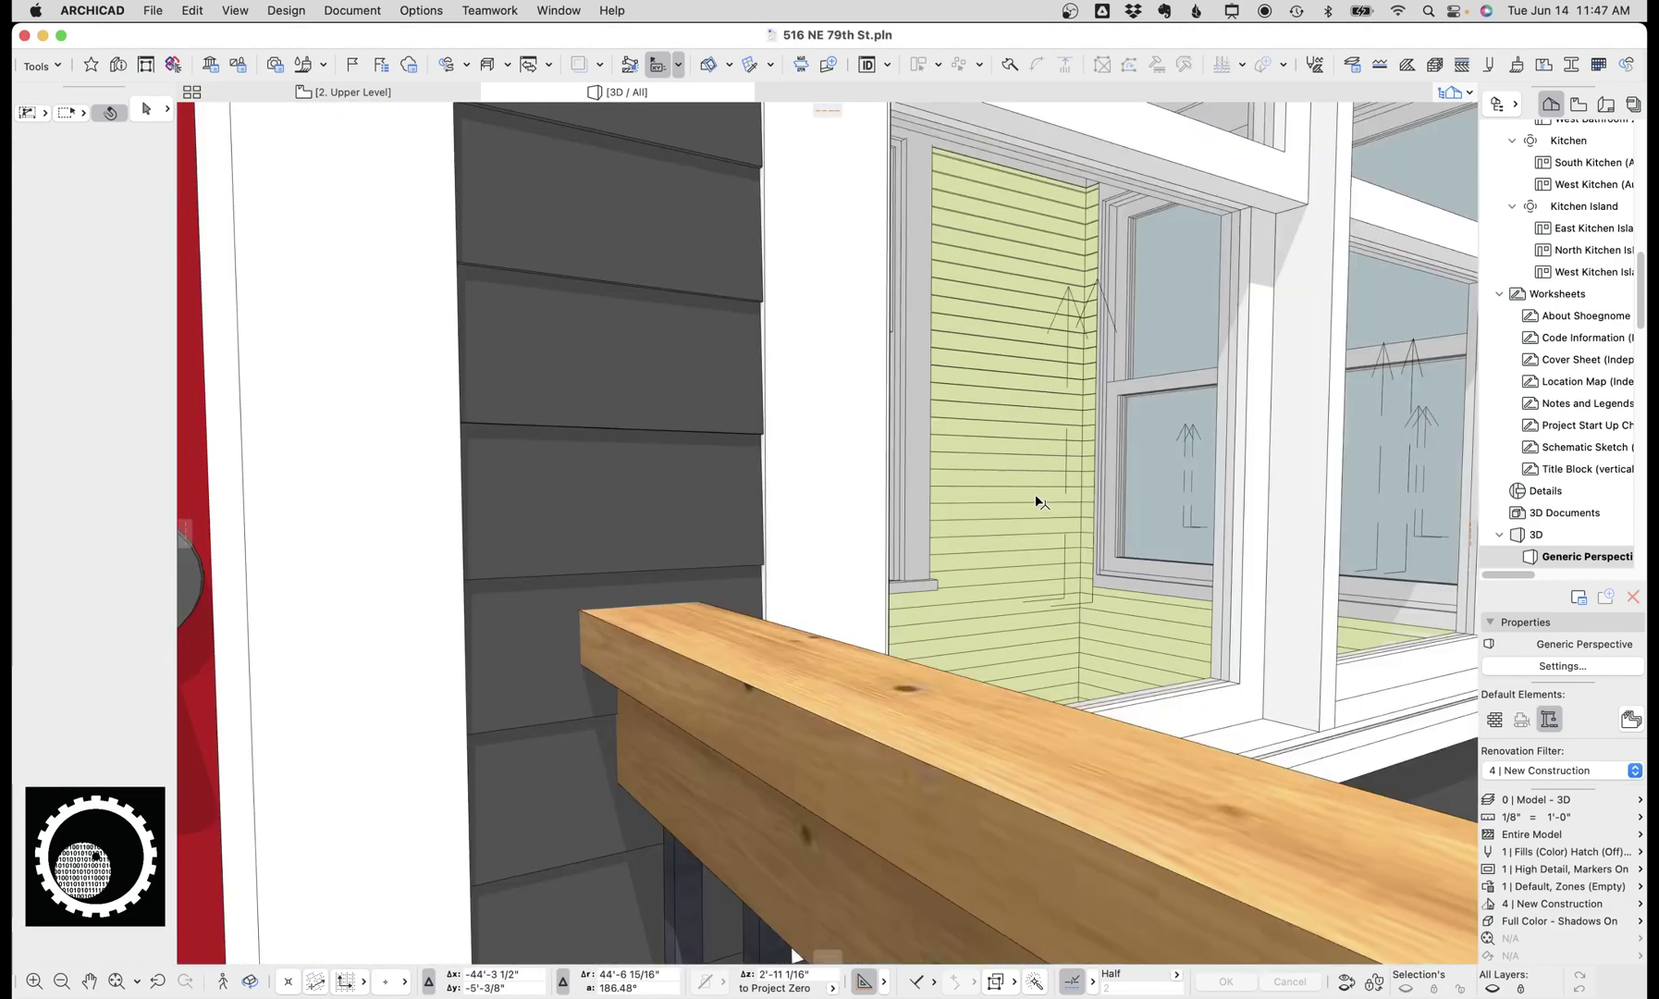
middle_click_drag(1043, 289, 963, 273)
scroll(962, 274, "up", 3)
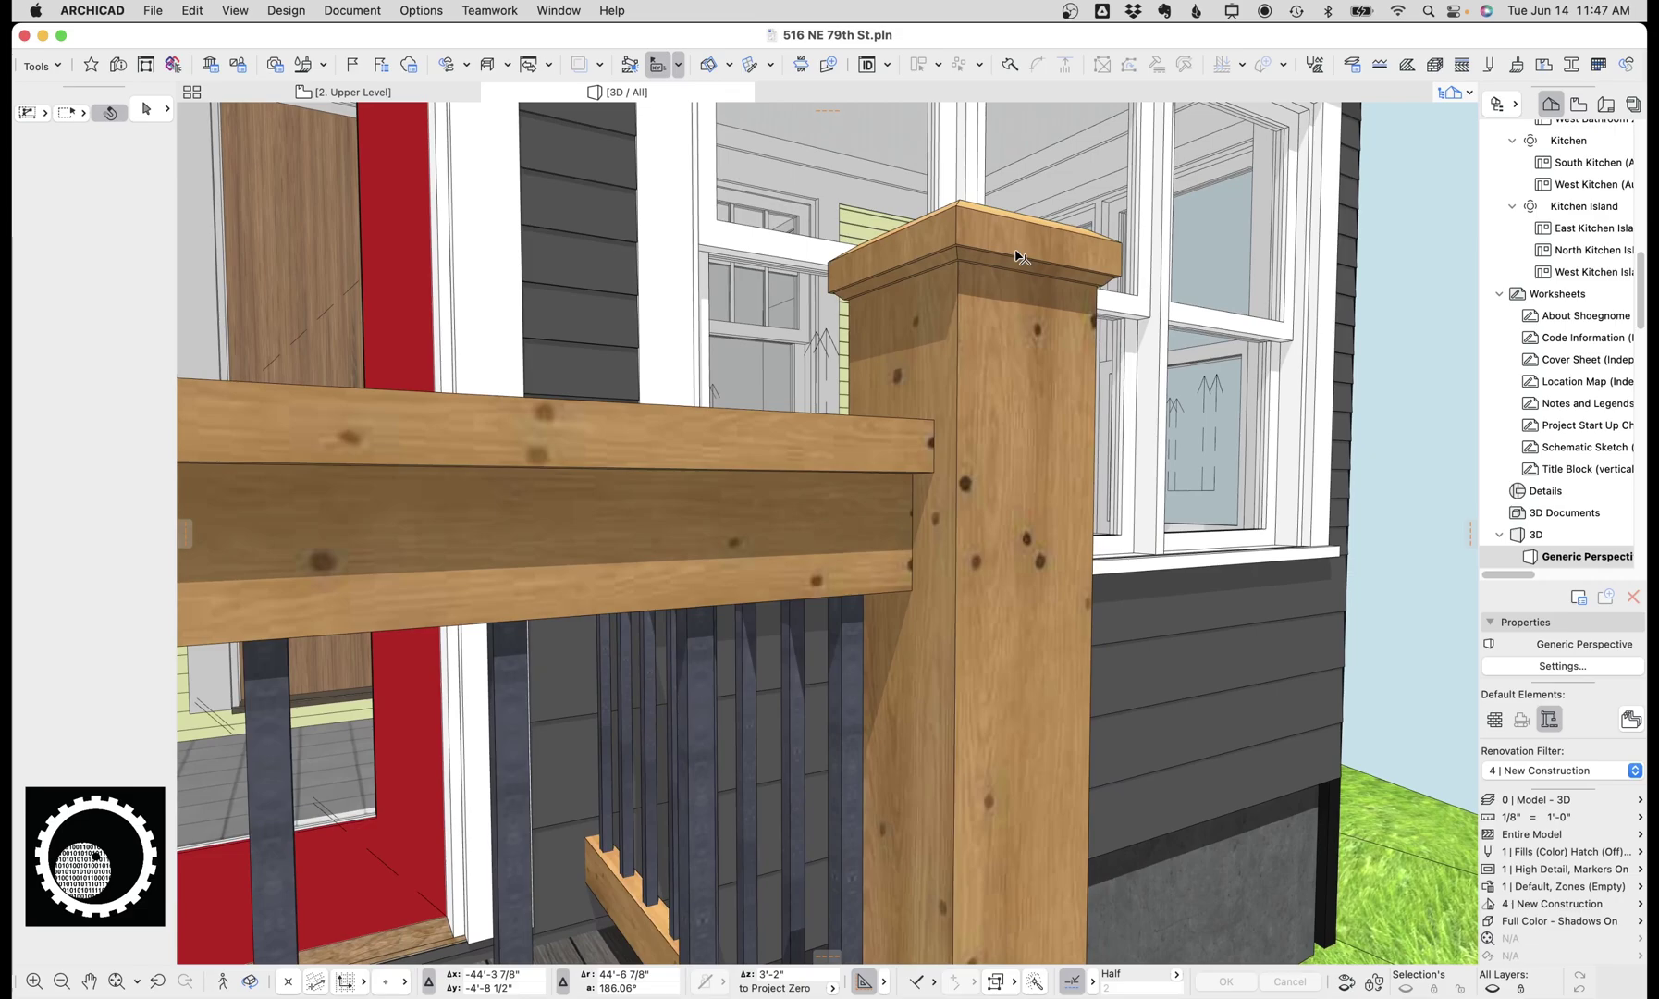
scroll(950, 272, "up", 1)
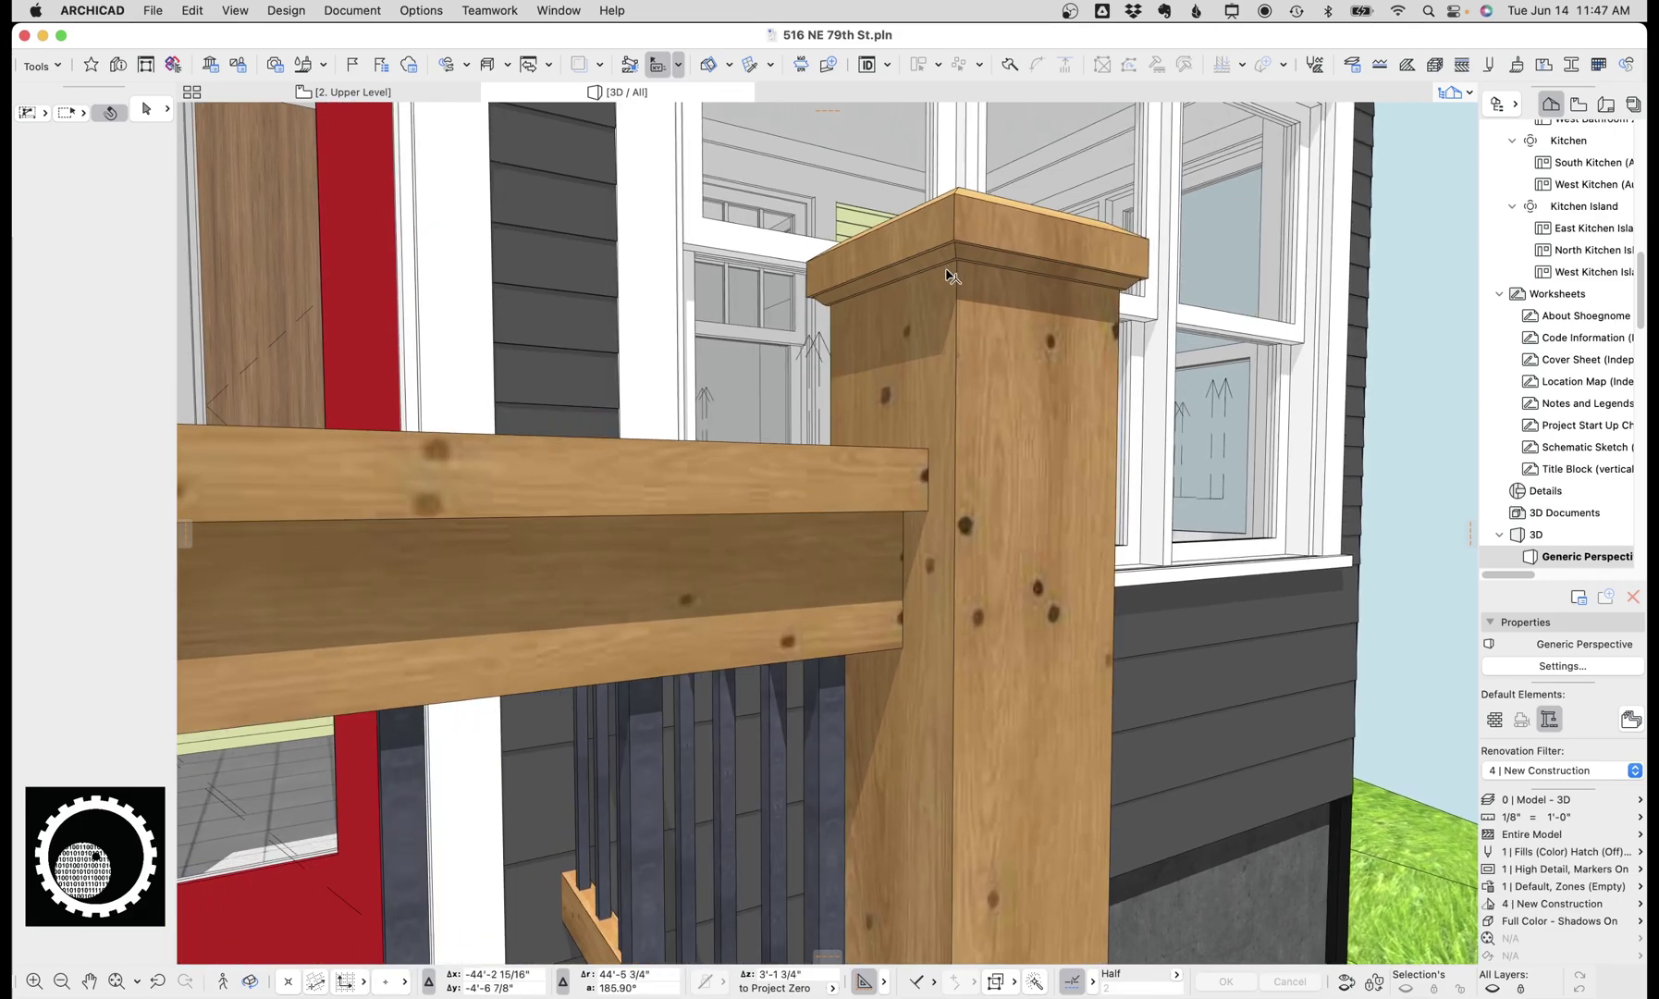
scroll(950, 273, "down", 12)
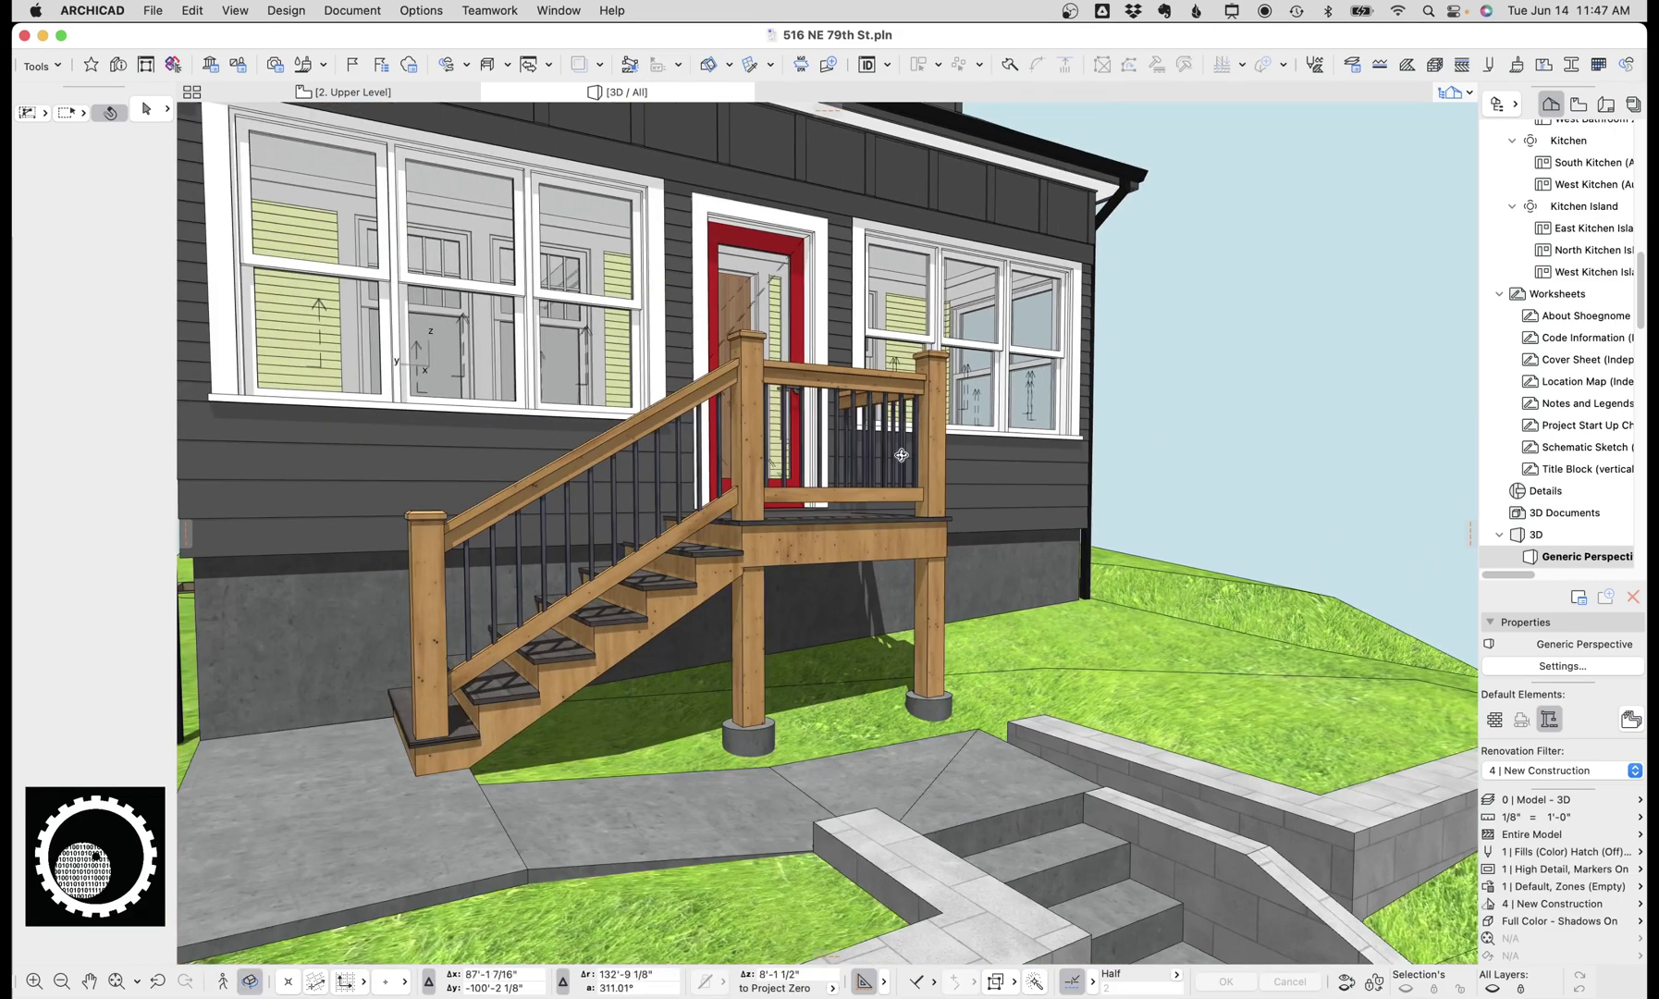
middle_click_drag(901, 454, 914, 463, "shift")
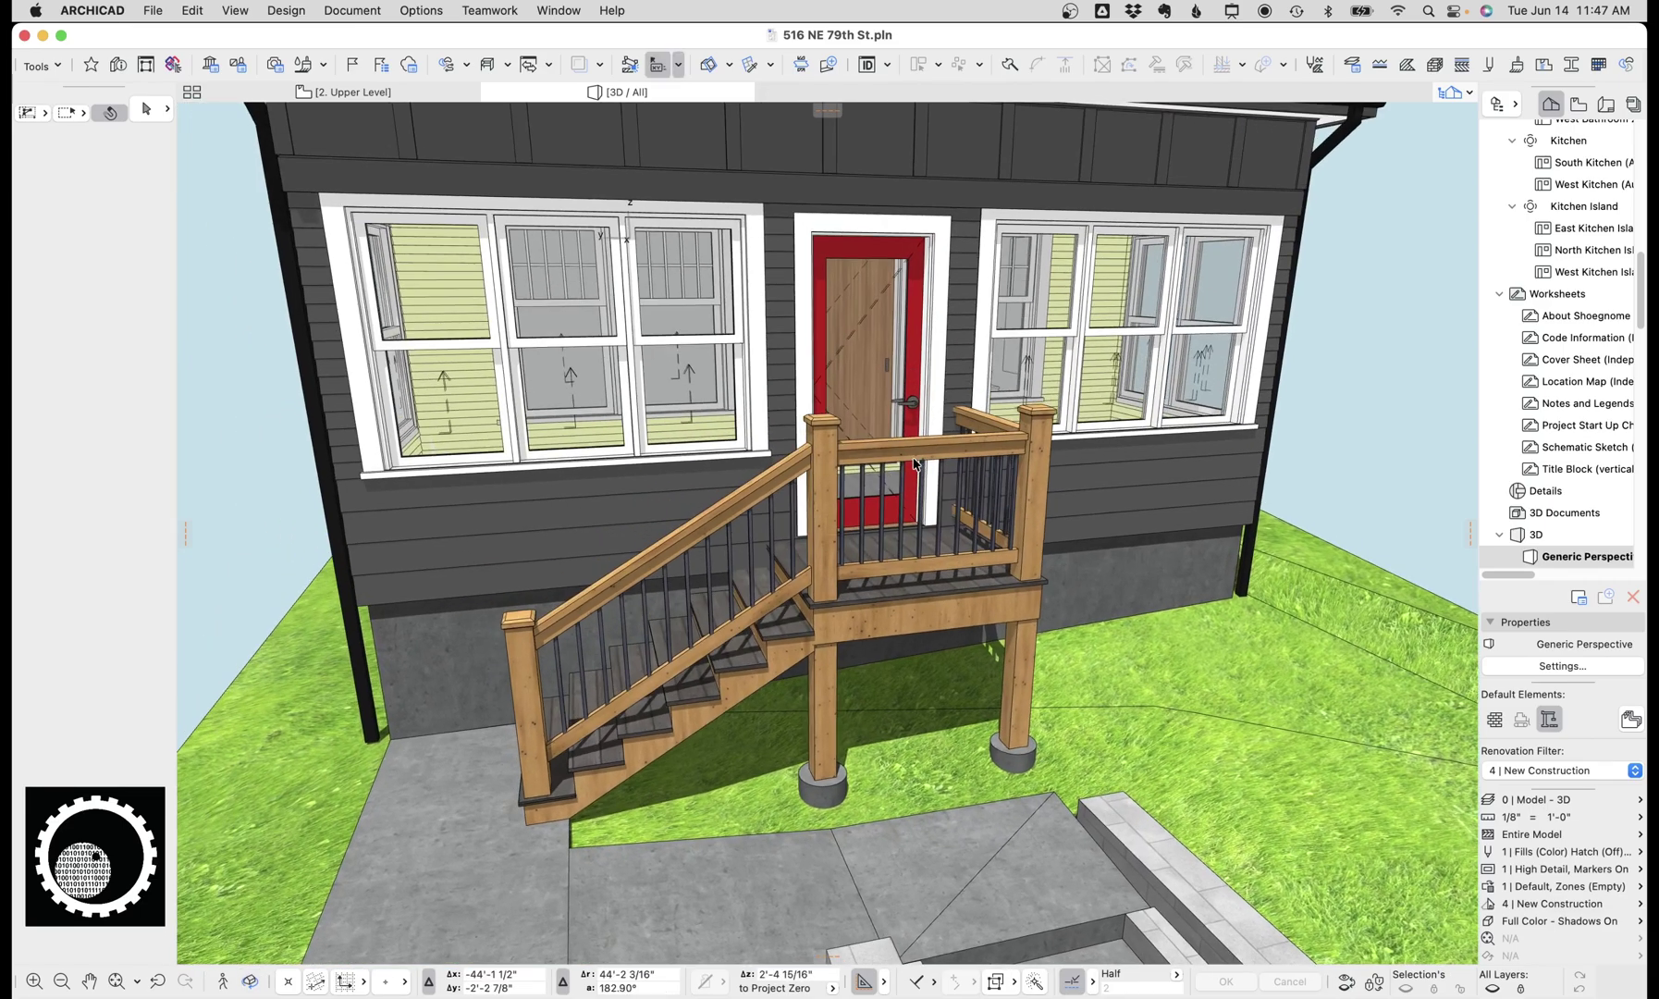
- Isolate the railing between the two landing posts in 3D and view it from its end
left_click(914, 463)
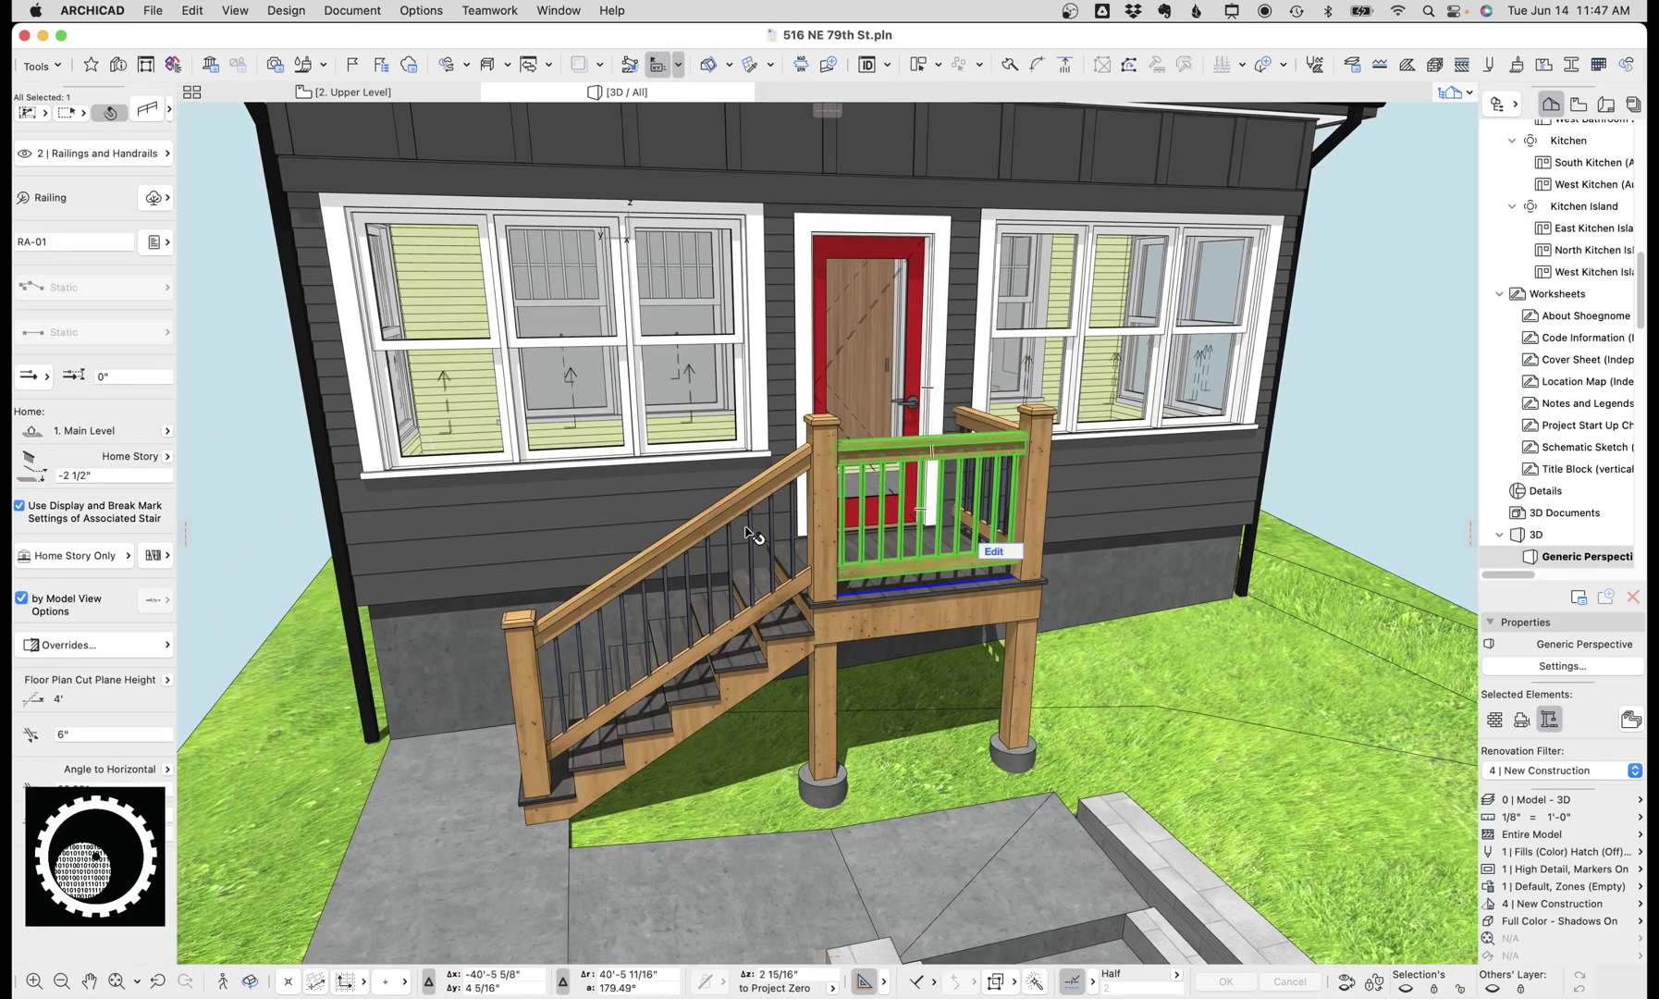
left_click(826, 490)
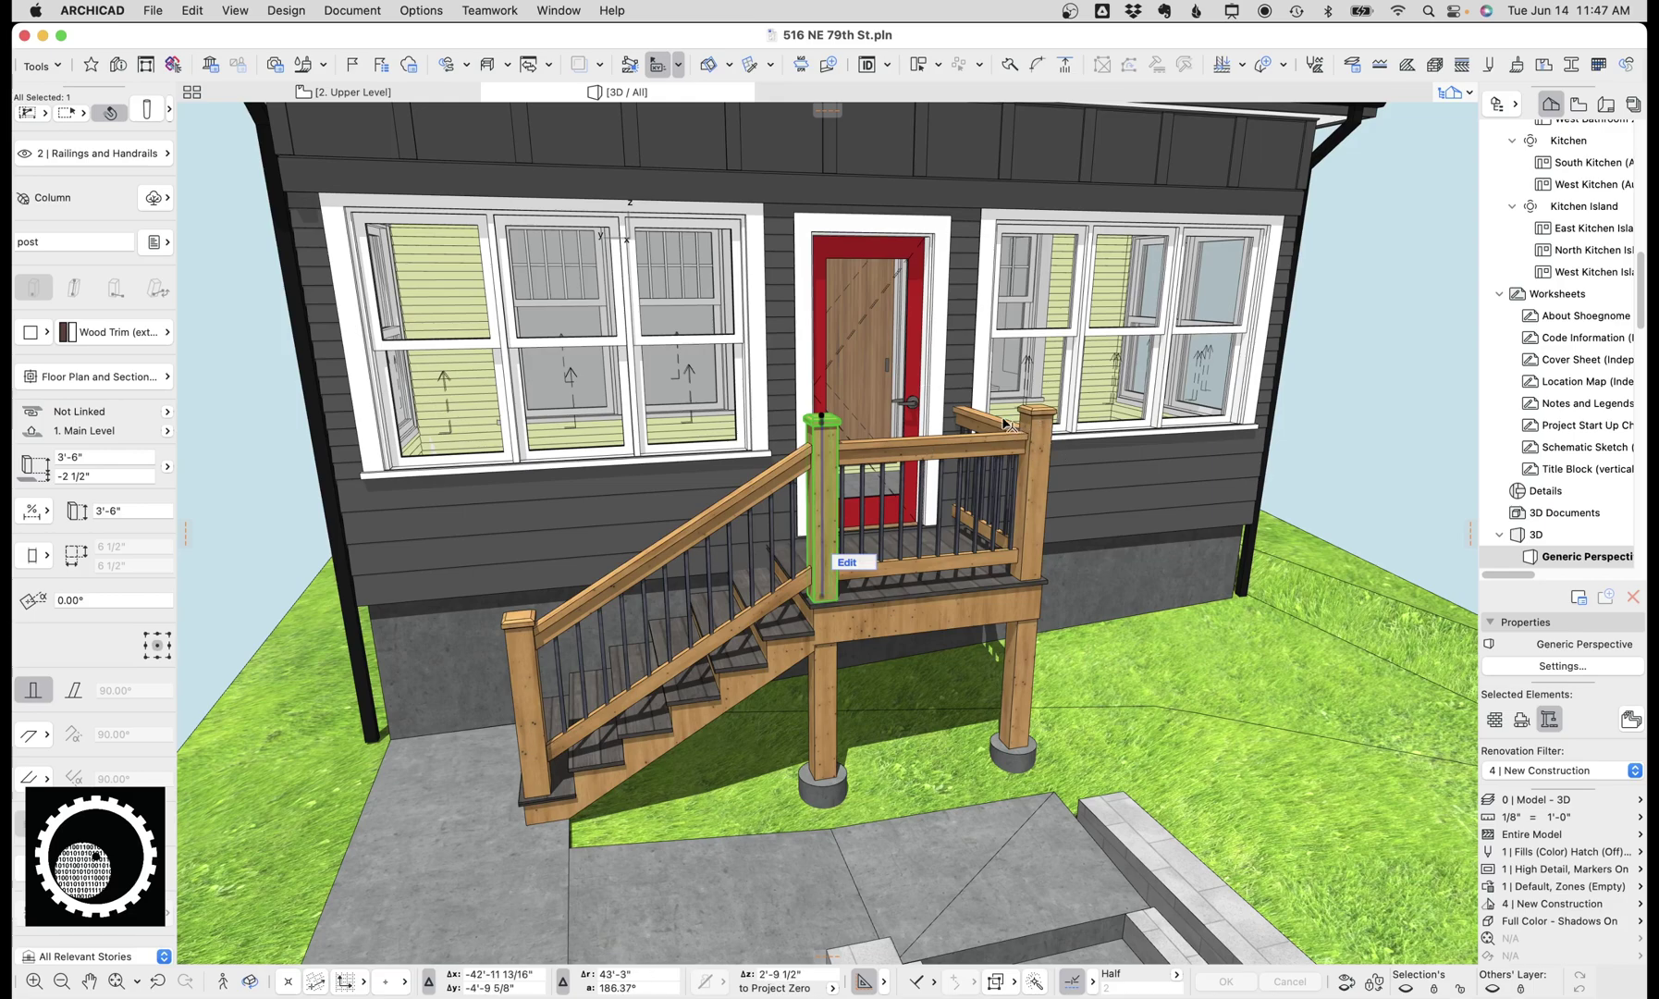
left_click(978, 465)
key("F5")
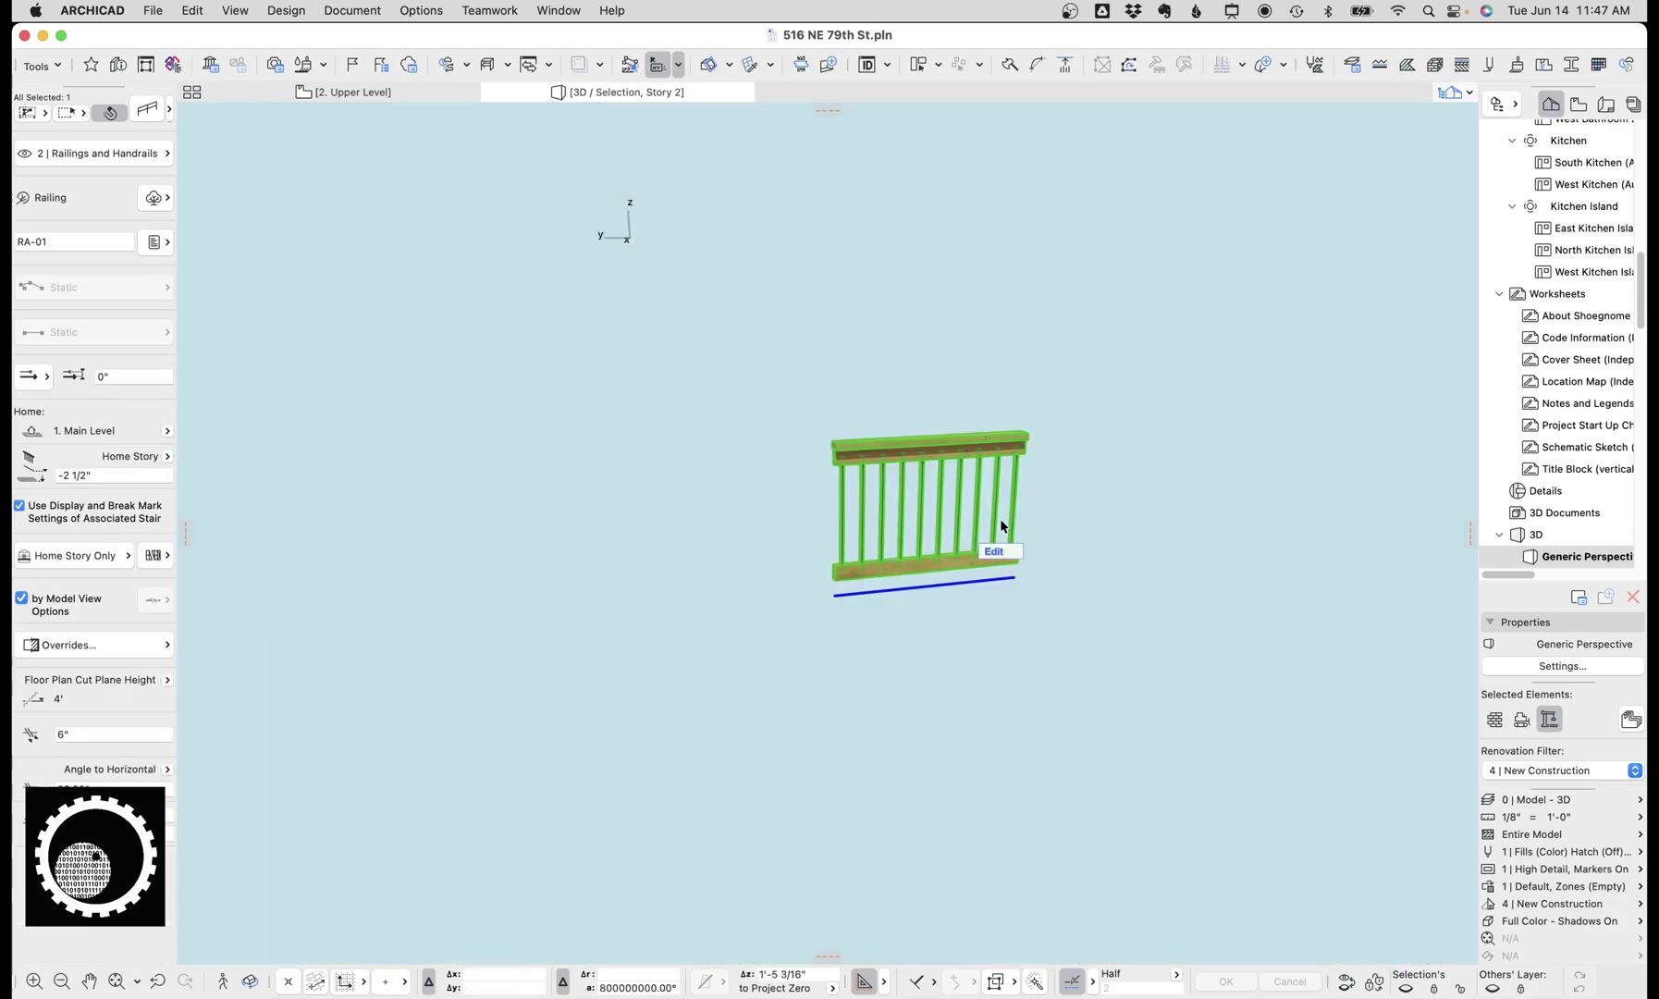
key("Escape")
scroll(945, 495, "up", 4)
middle_click_drag(937, 493, 1138, 480, "shift")
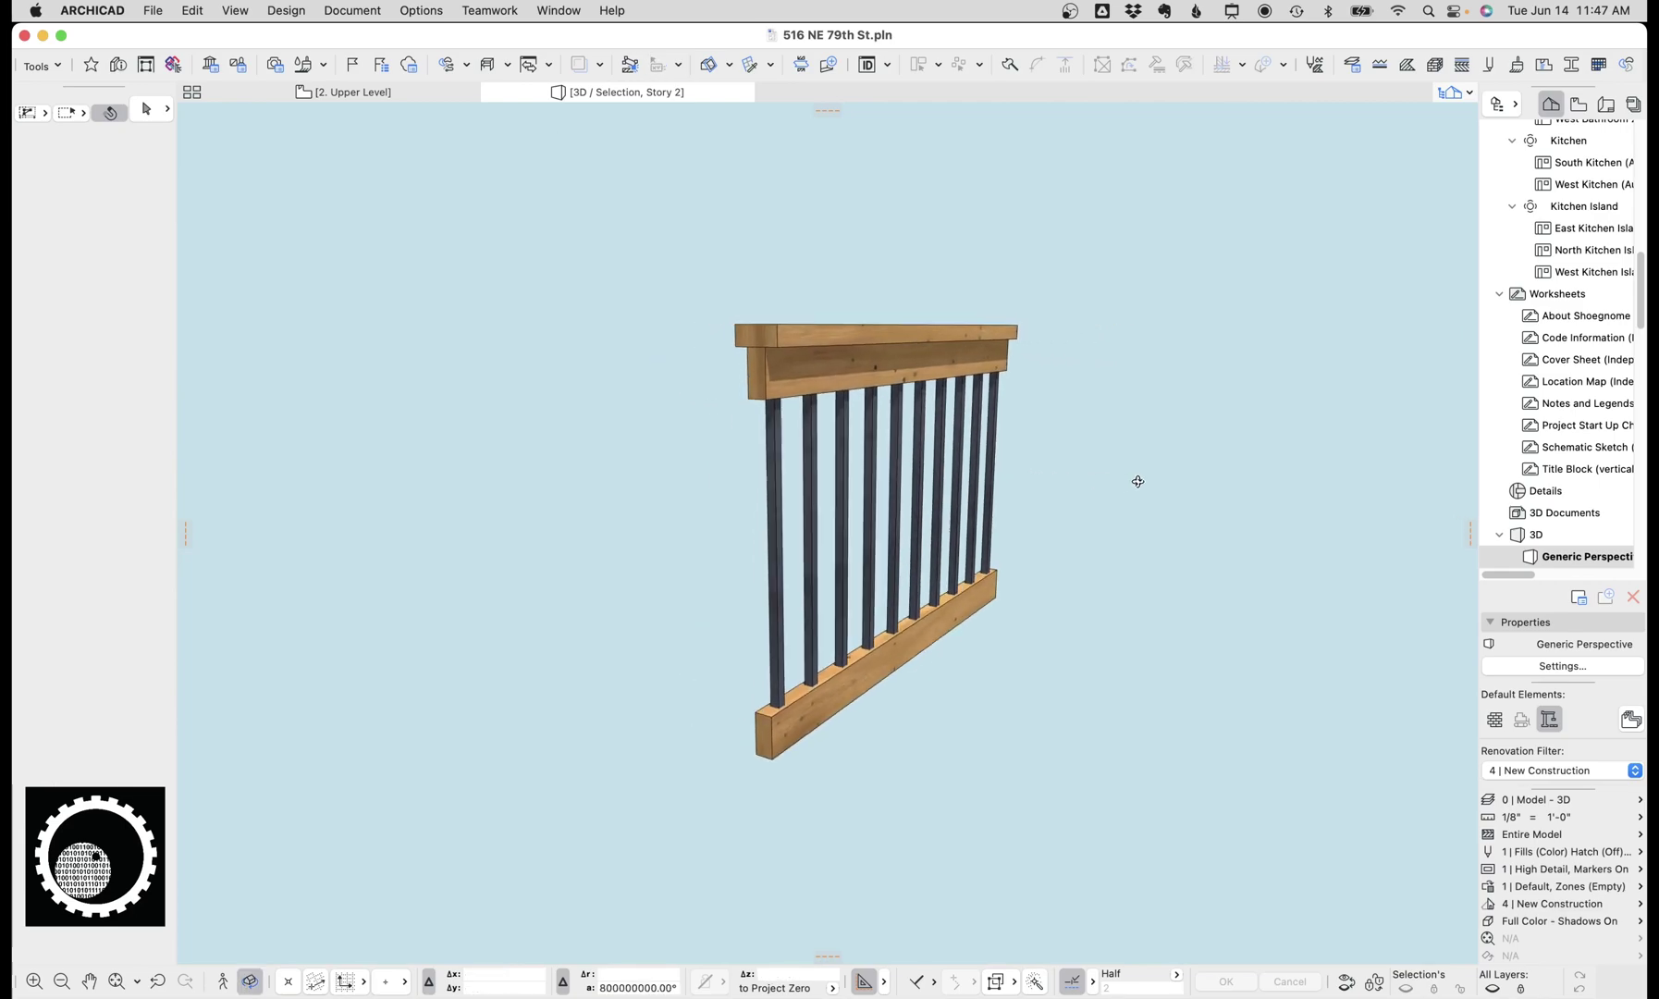
- Review the isolated railing's toprail, upper rail and baluster settings
left_click(977, 395)
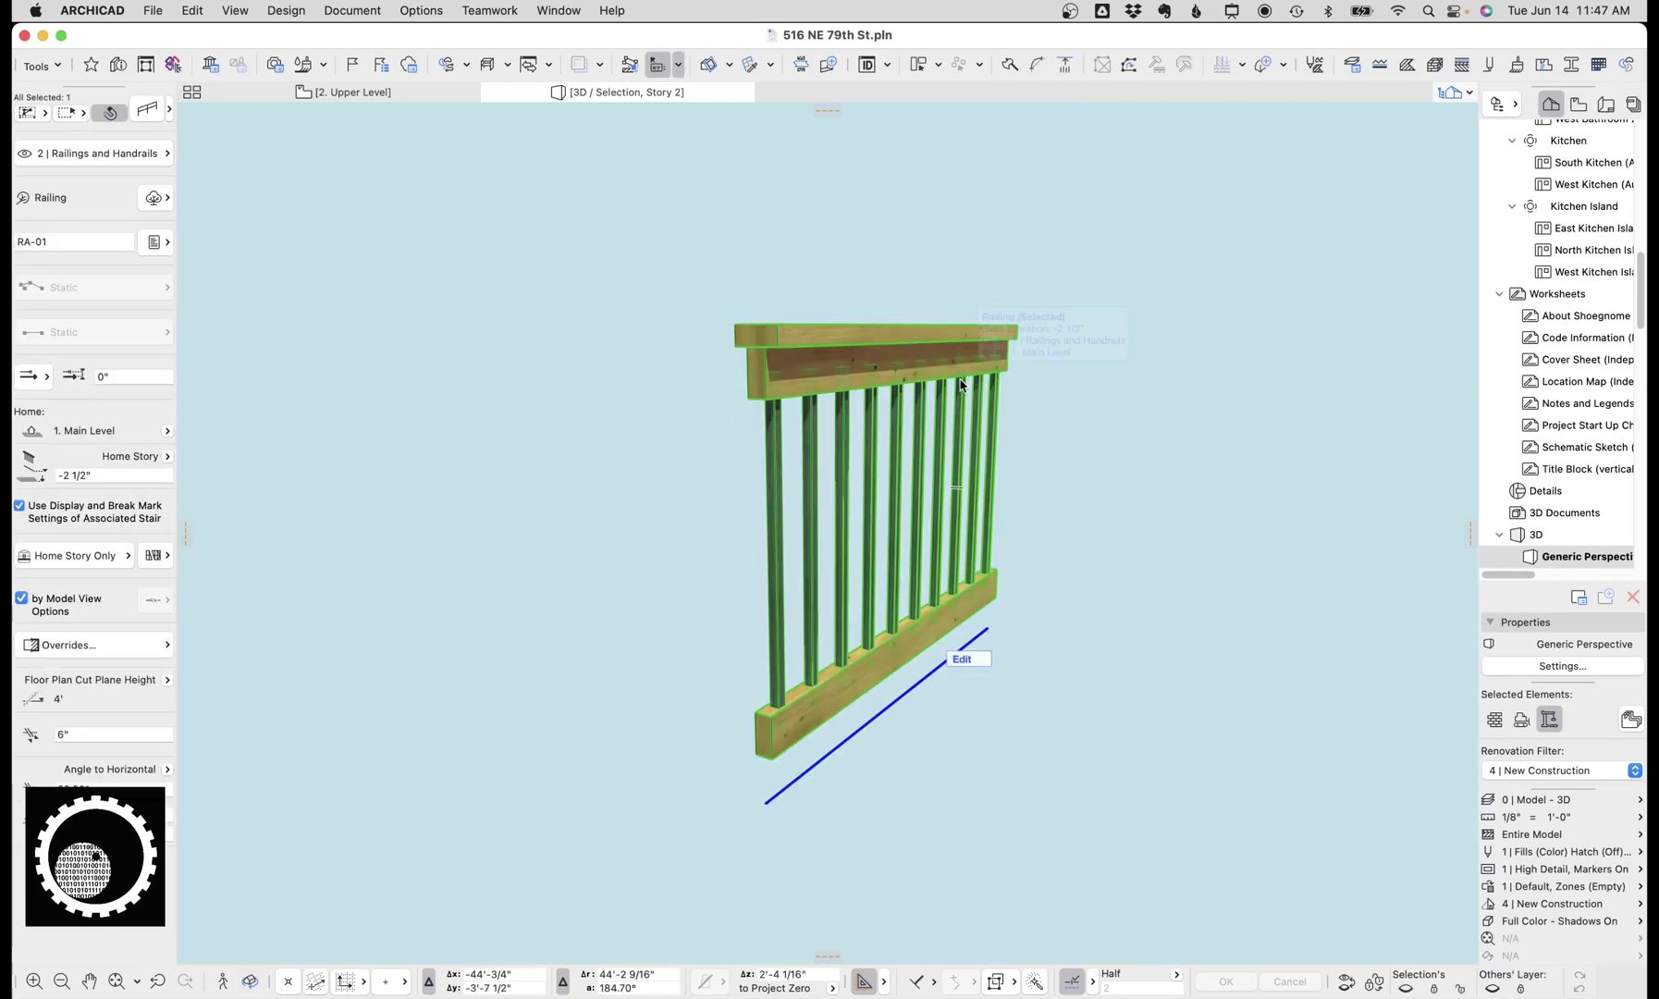
double_click(962, 385)
left_click(602, 150)
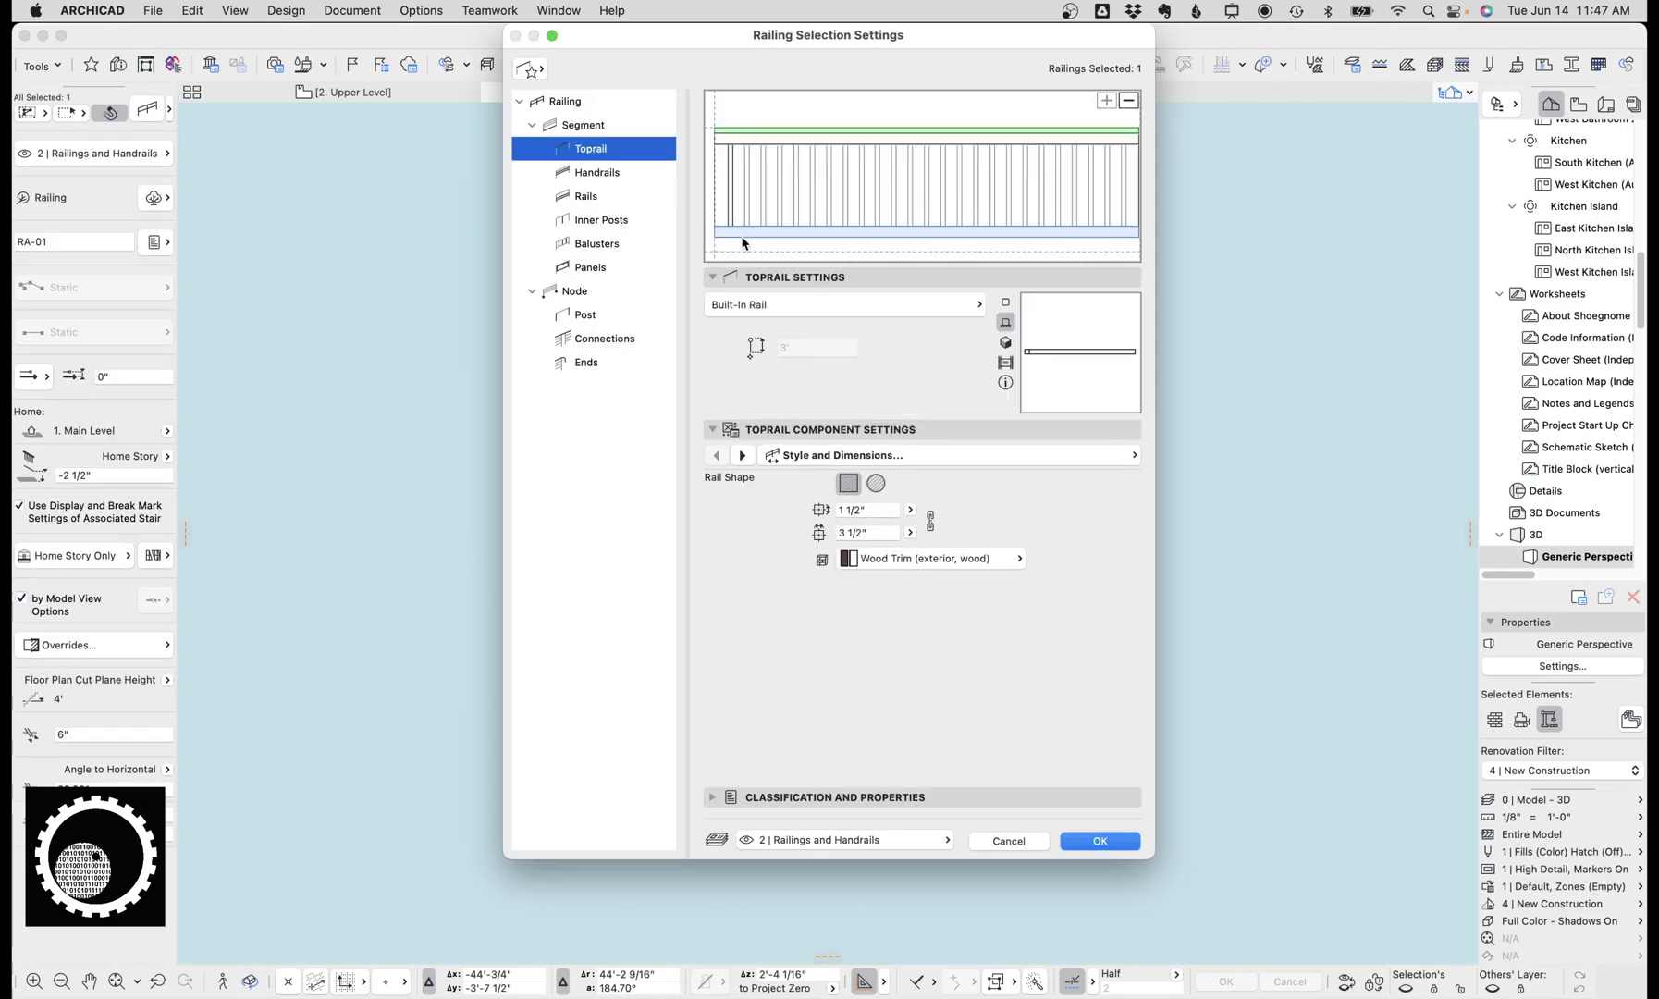
left_click(771, 139)
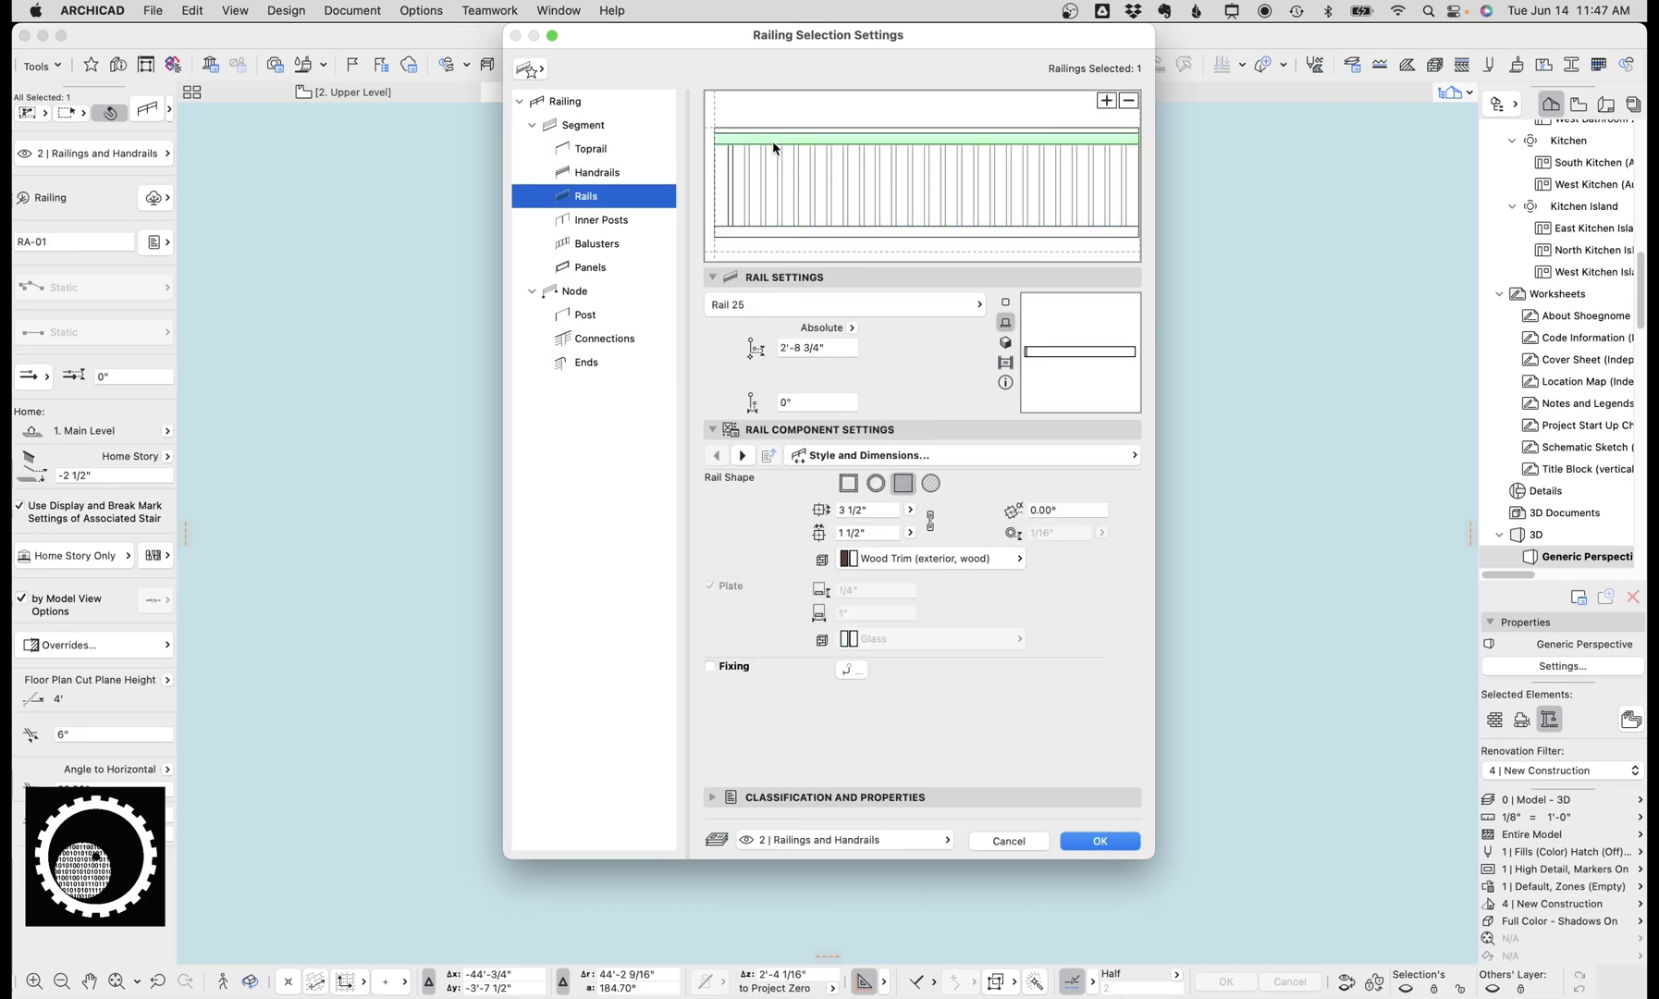
left_click(779, 185)
left_click(783, 198)
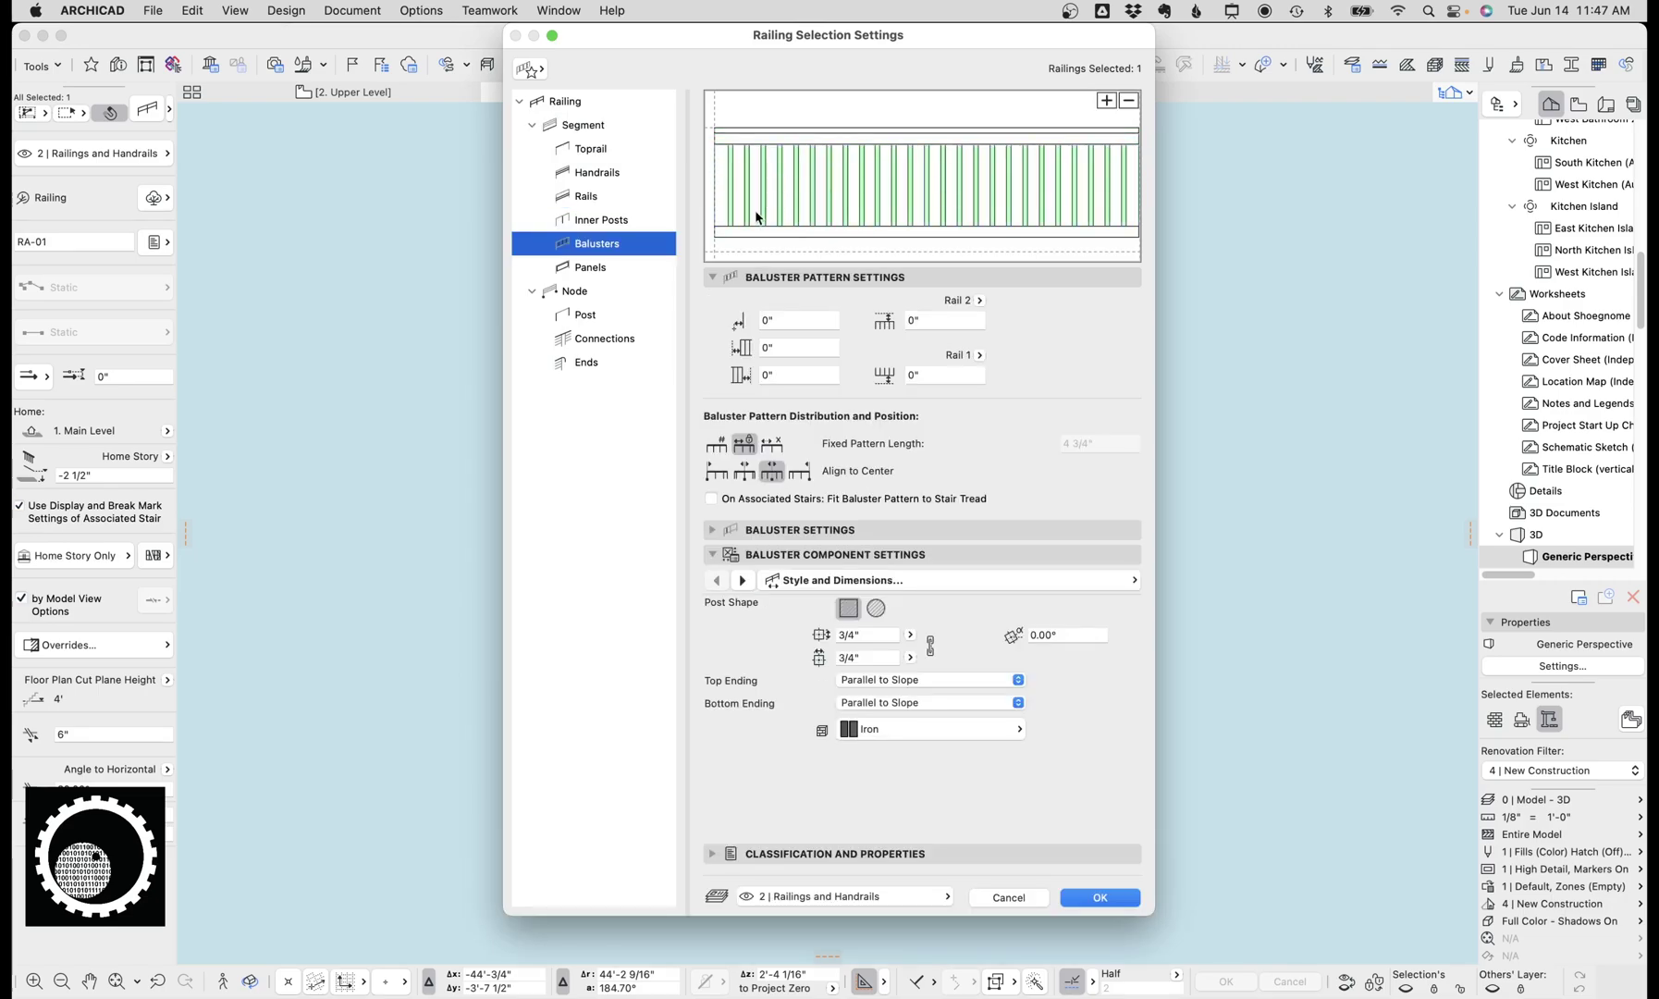
- Check the railing's bottom rail and its baluster pattern, baluster and component settings, and close them without changes
left_click(791, 231)
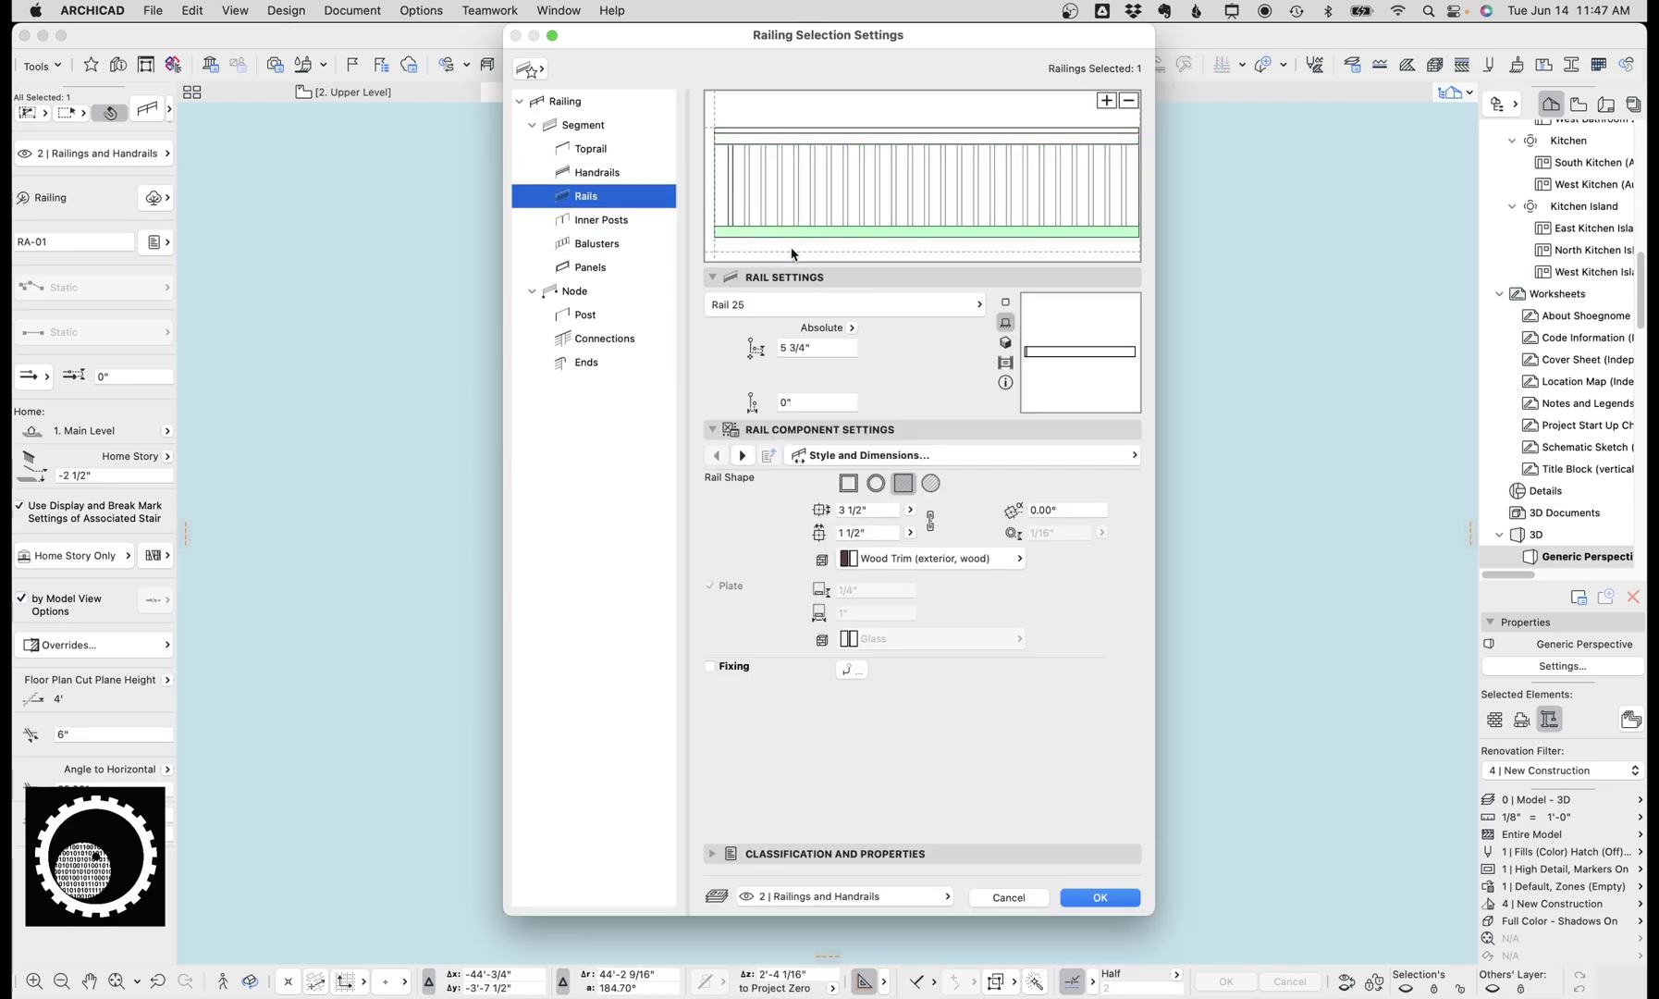
left_click(742, 211)
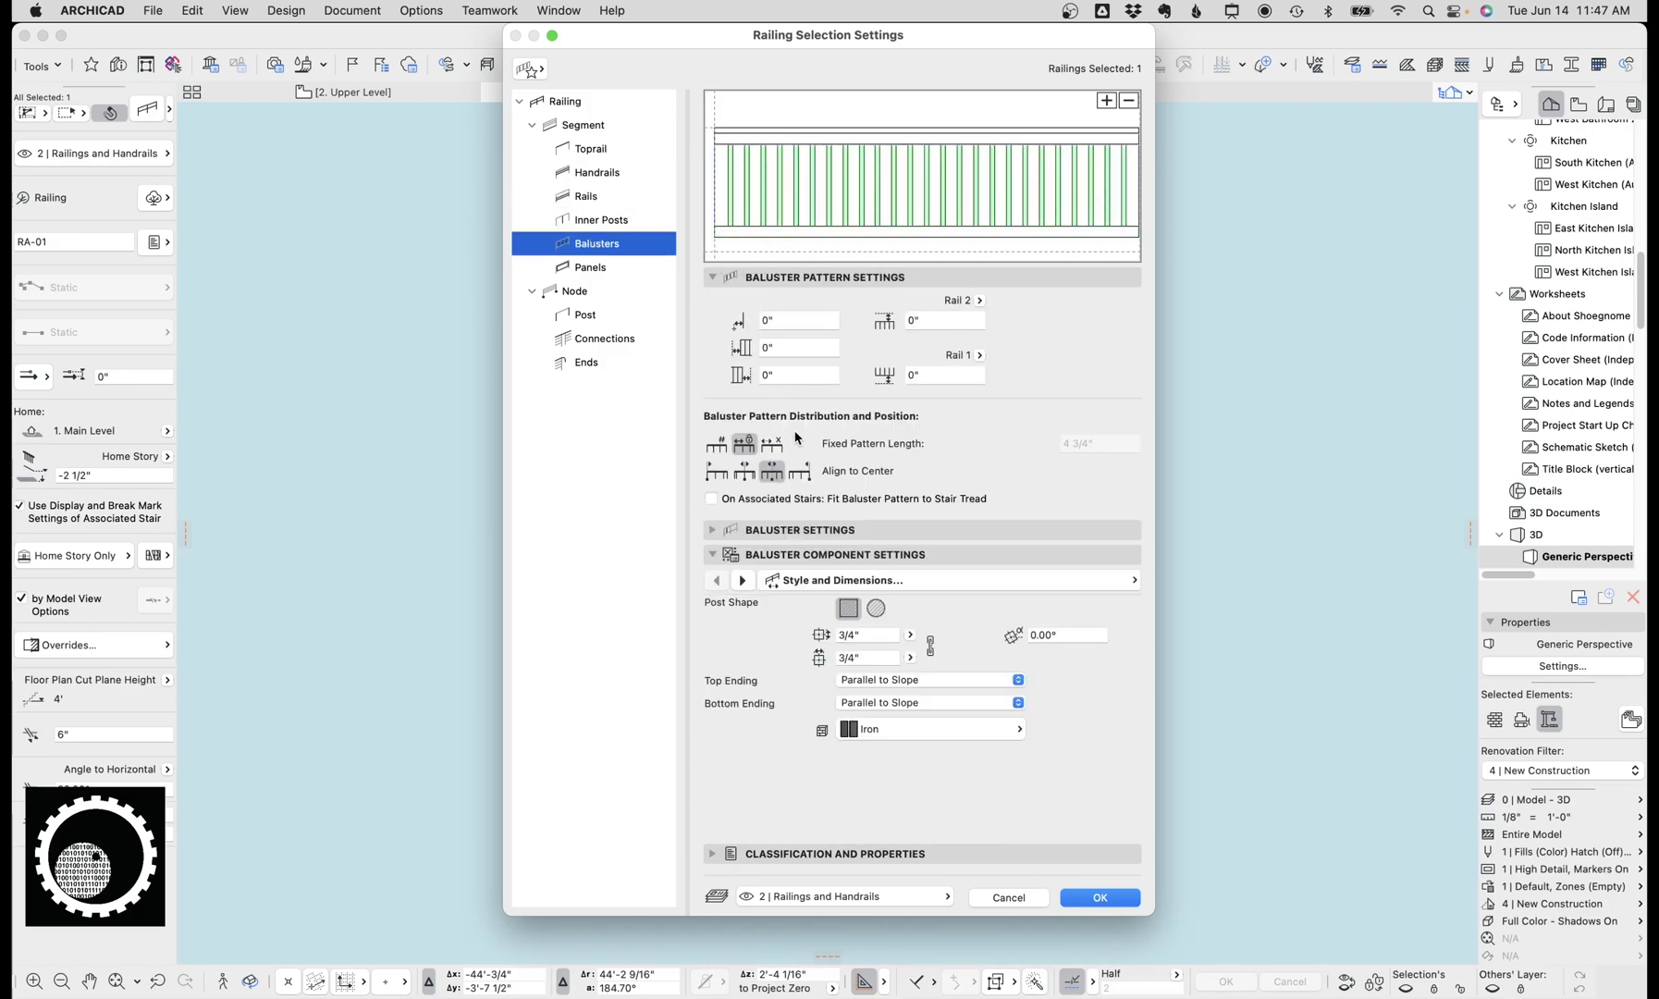
left_click(717, 533)
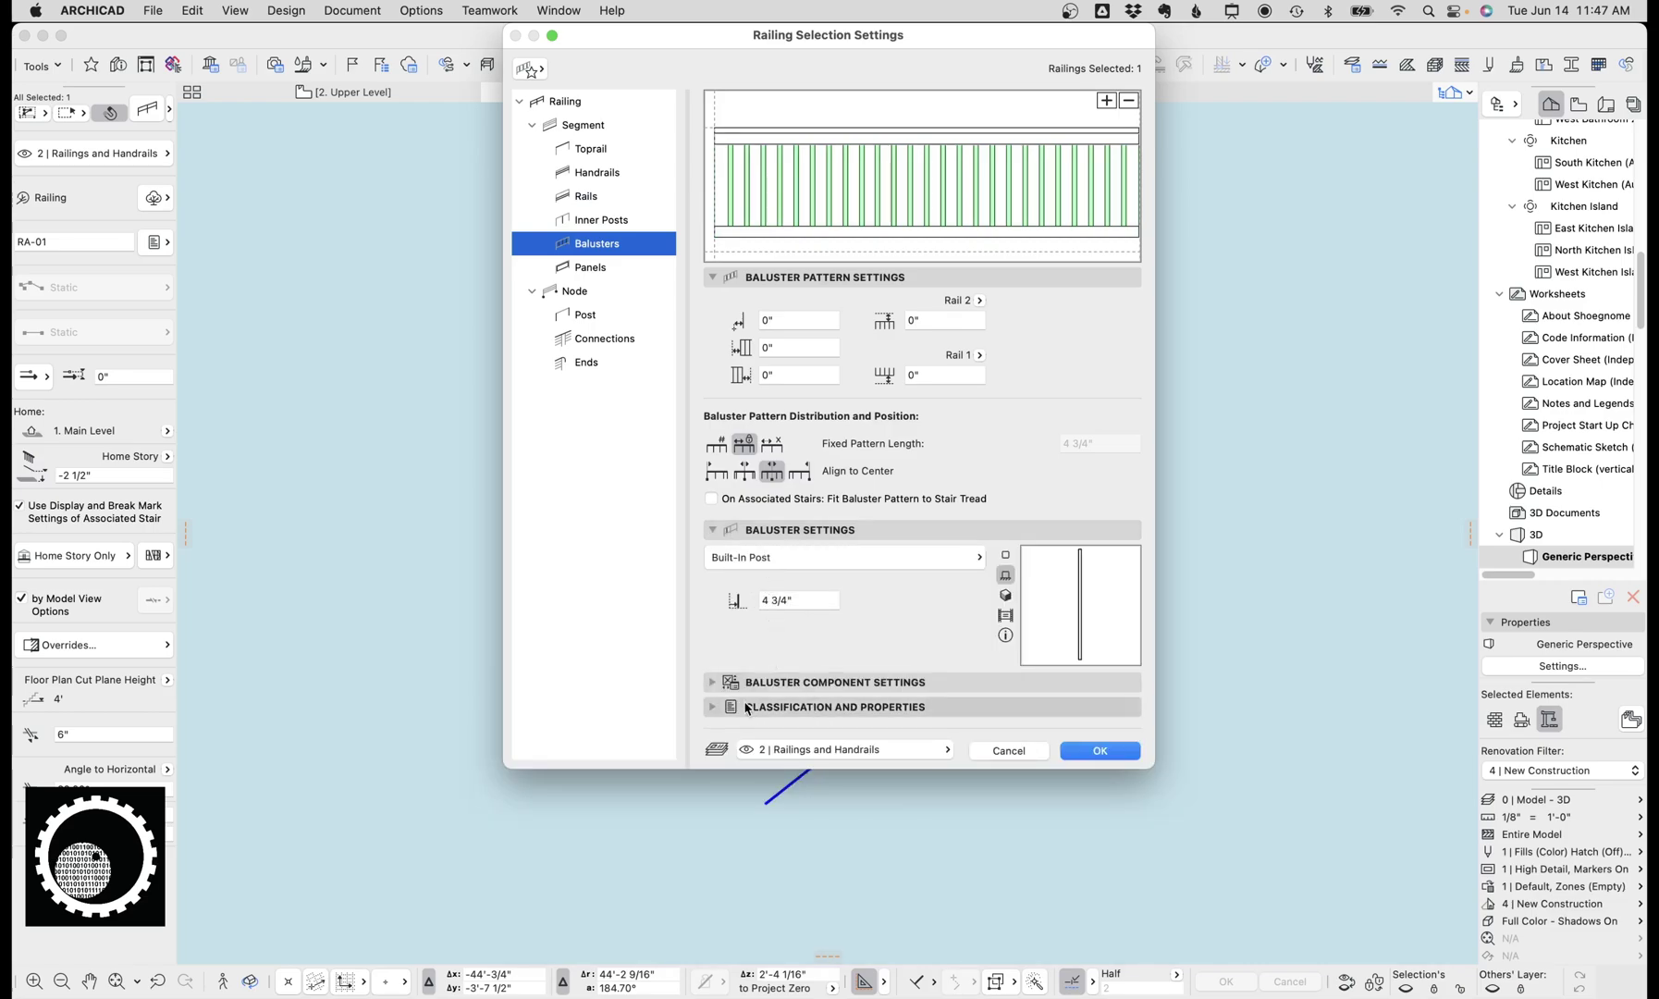
left_click(924, 530)
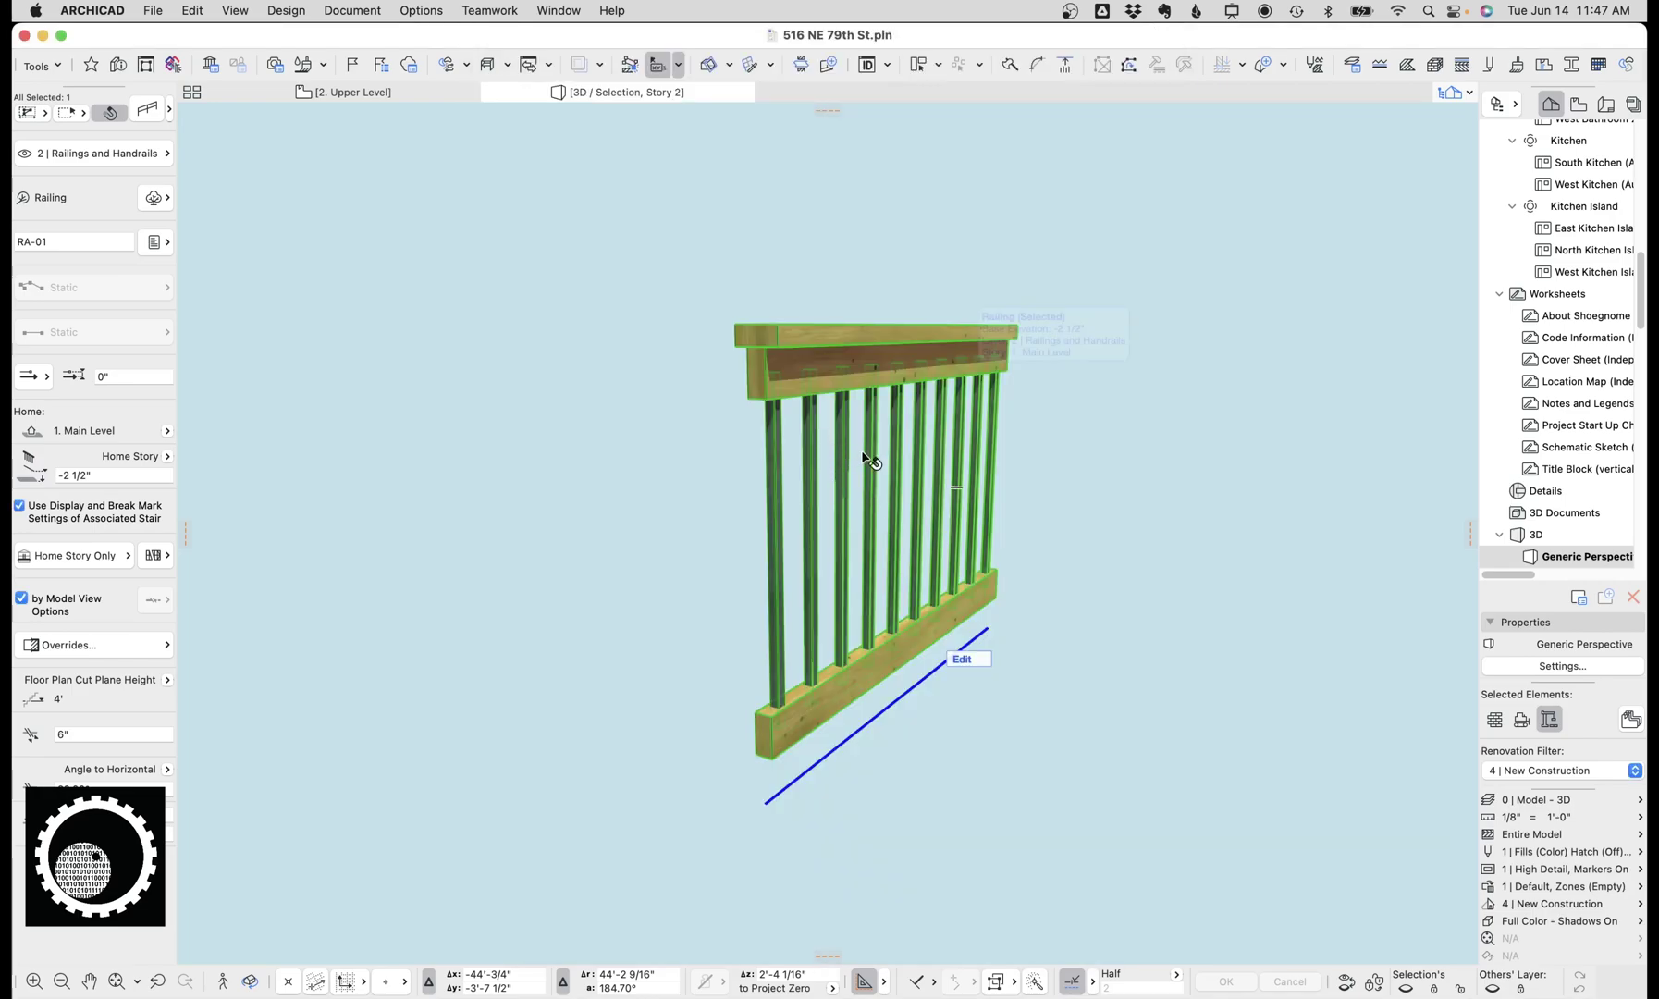
key("Escape")
- Show the entire model in 3D again and view the porch stairs from the front
middle_click_drag(872, 459, 788, 452)
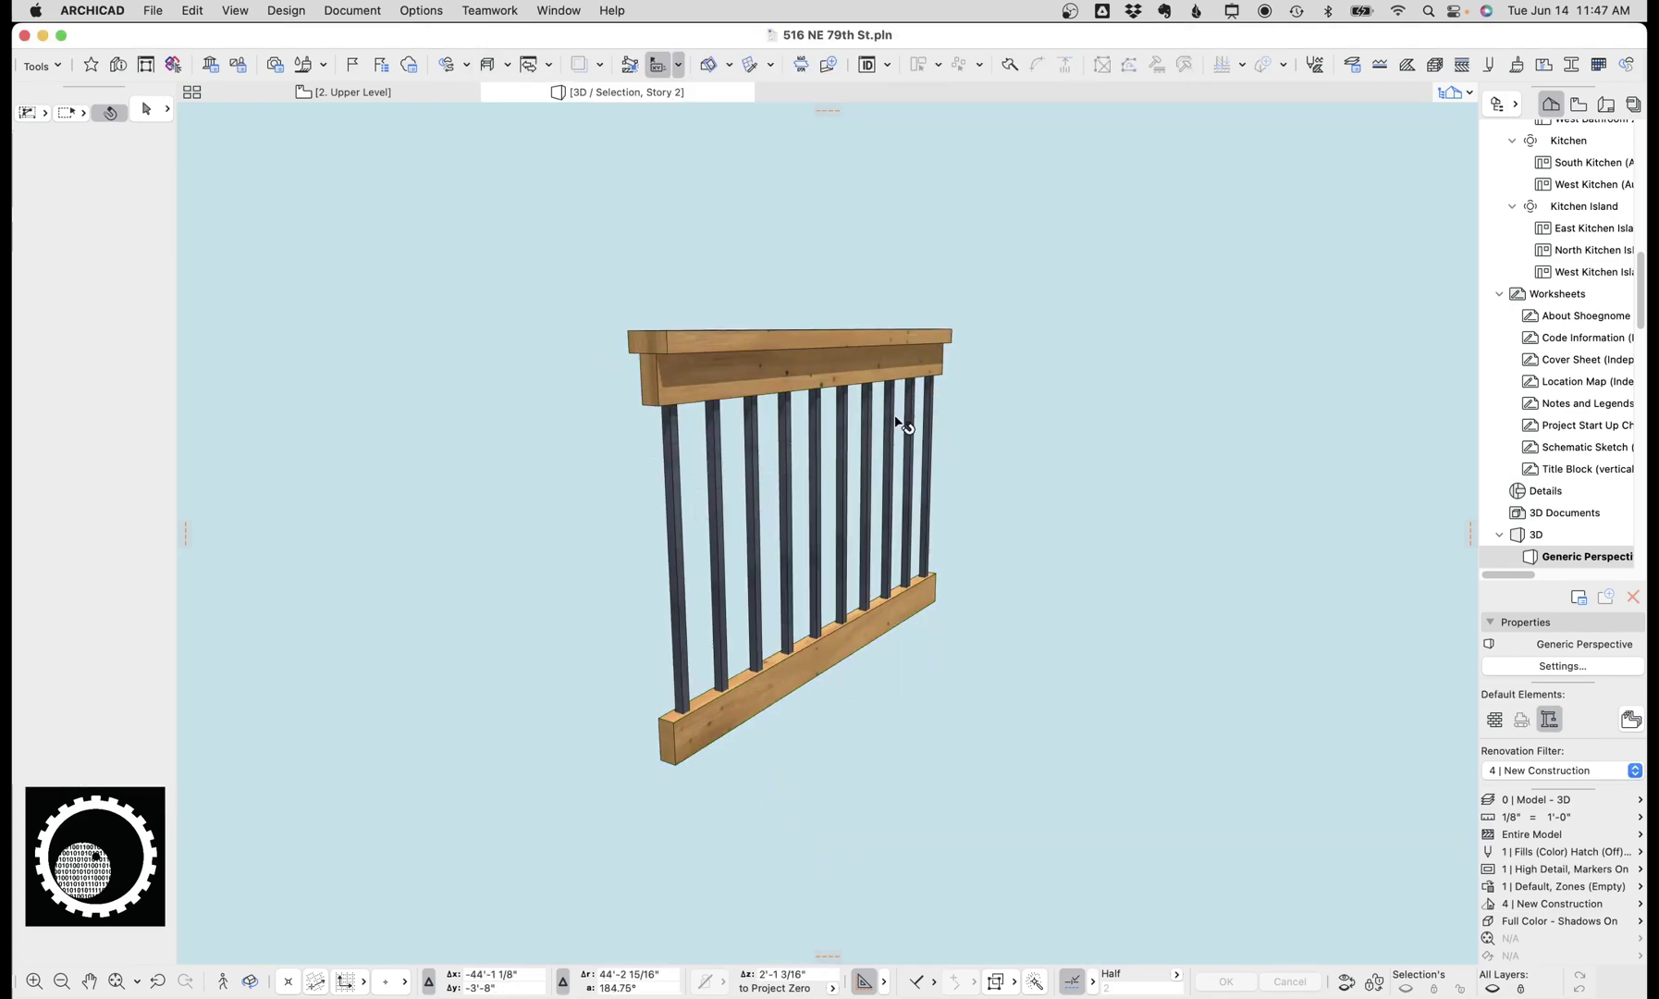
key("F5")
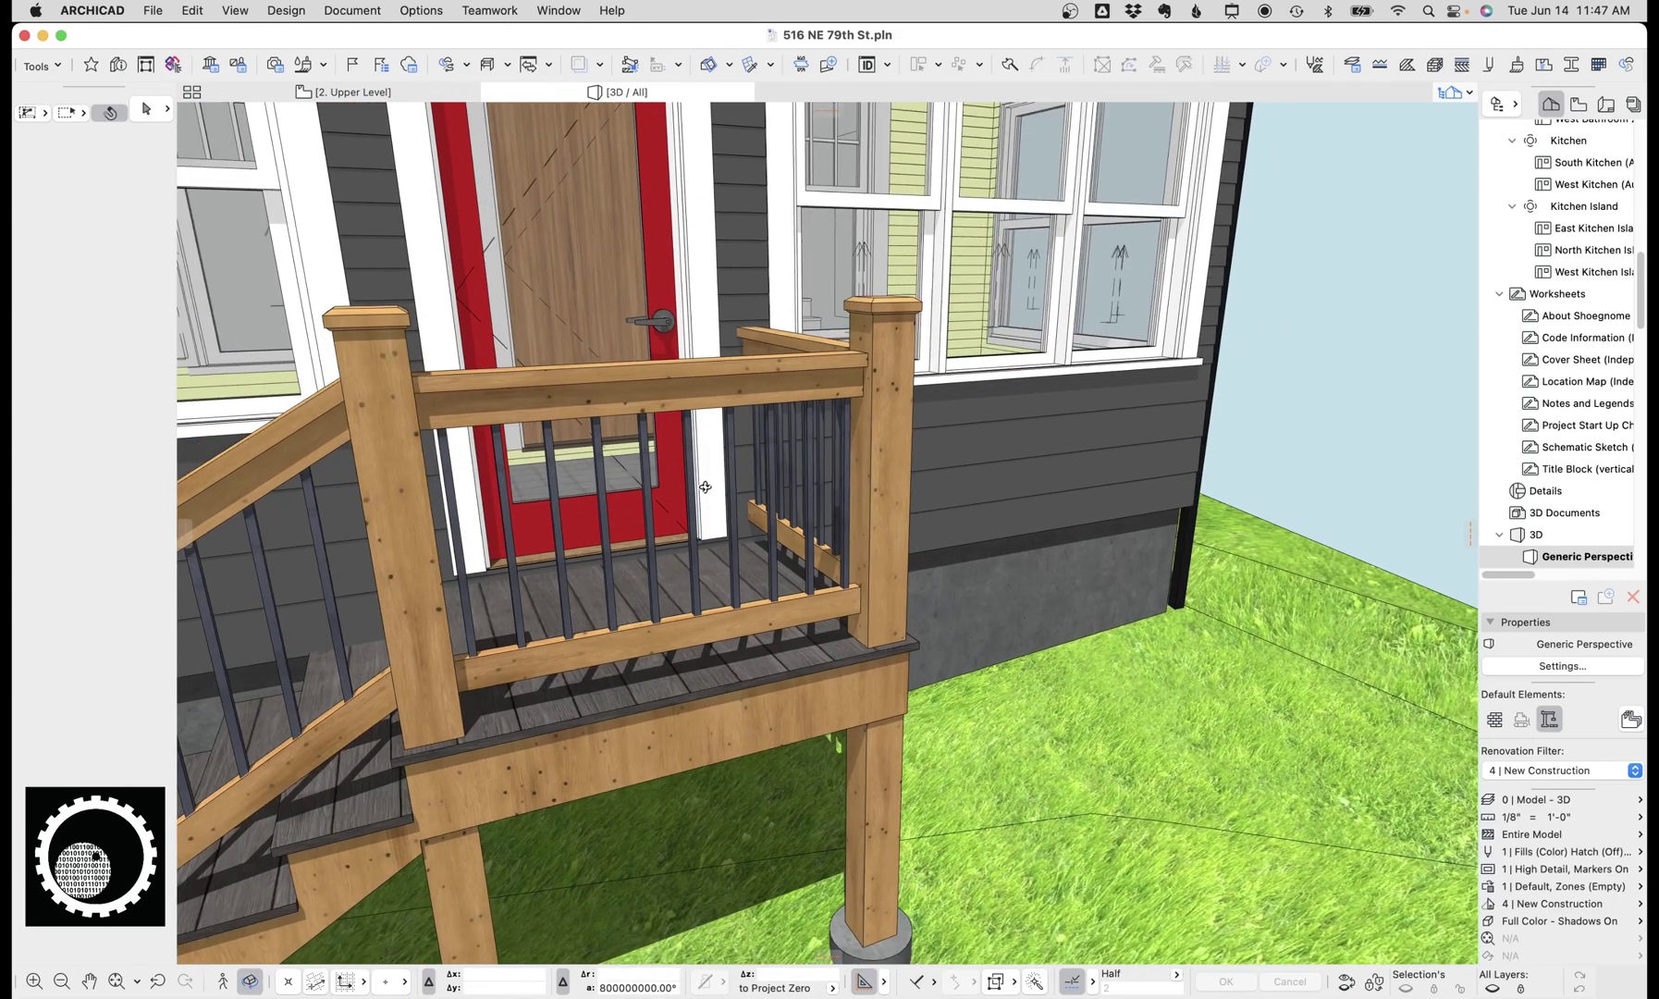
middle_click_drag(704, 487, 883, 627, "shift")
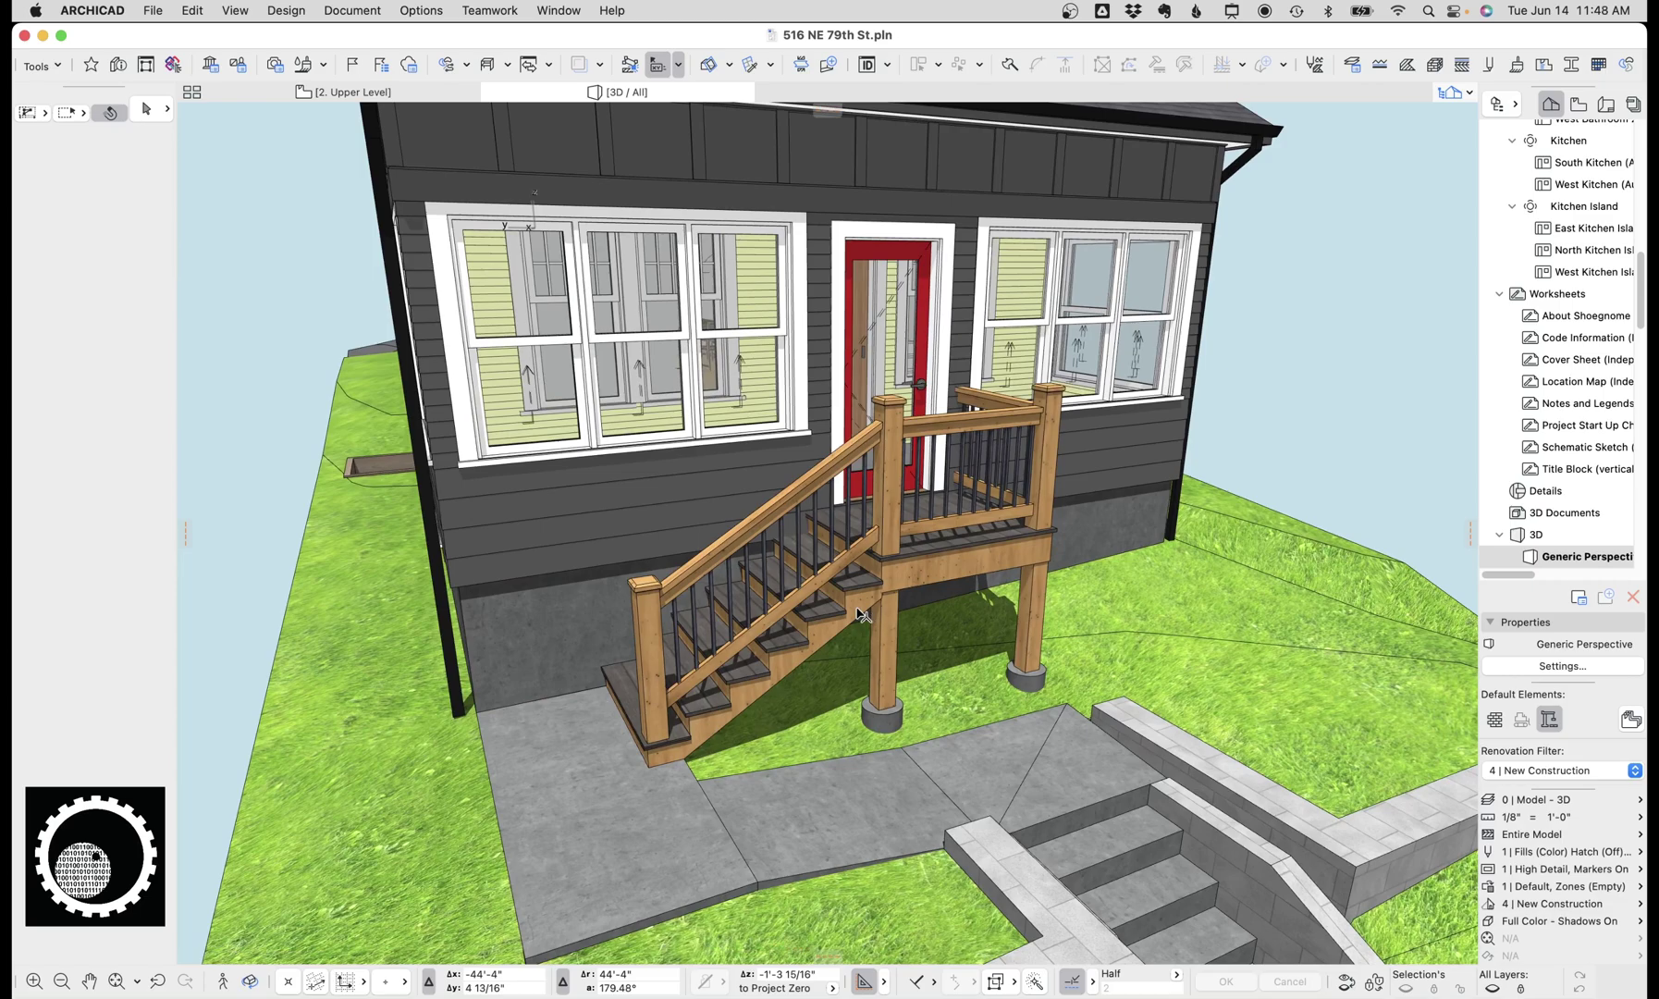
- Isolate the grouped porch stairs and landing in 3D and inspect the framing from underneath, selecting the group
left_click(860, 613)
key("F5")
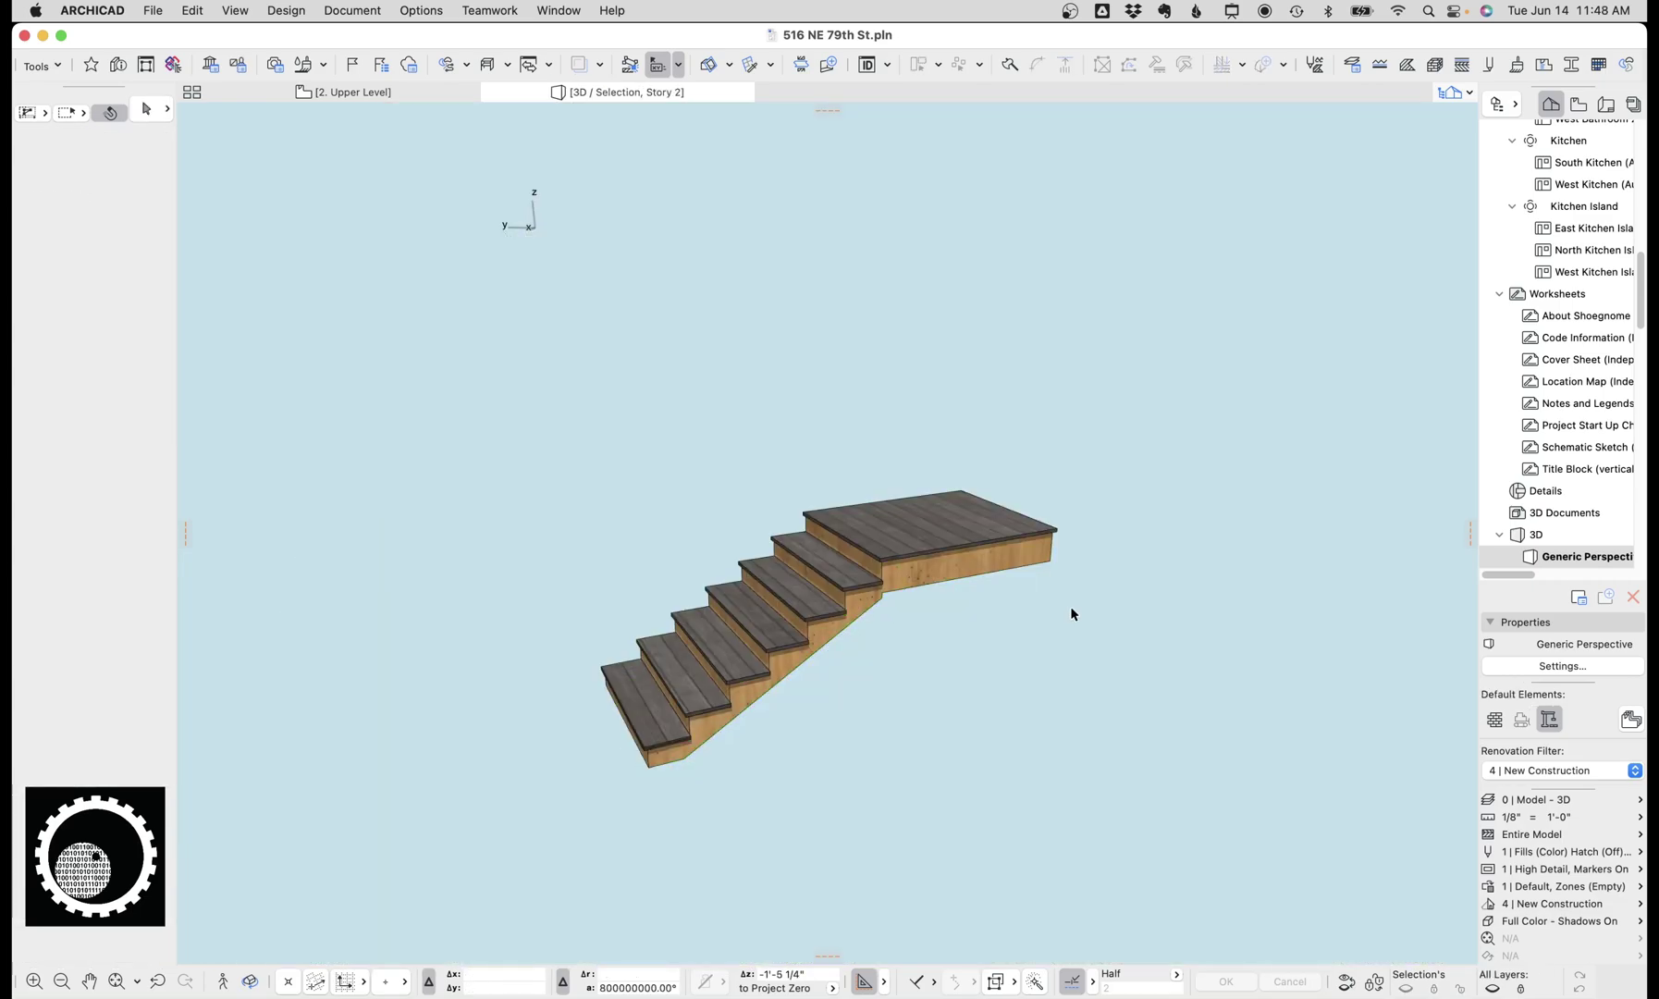
key("o")
left_click_drag(1073, 614, 829, 528)
scroll(830, 528, "up", 3)
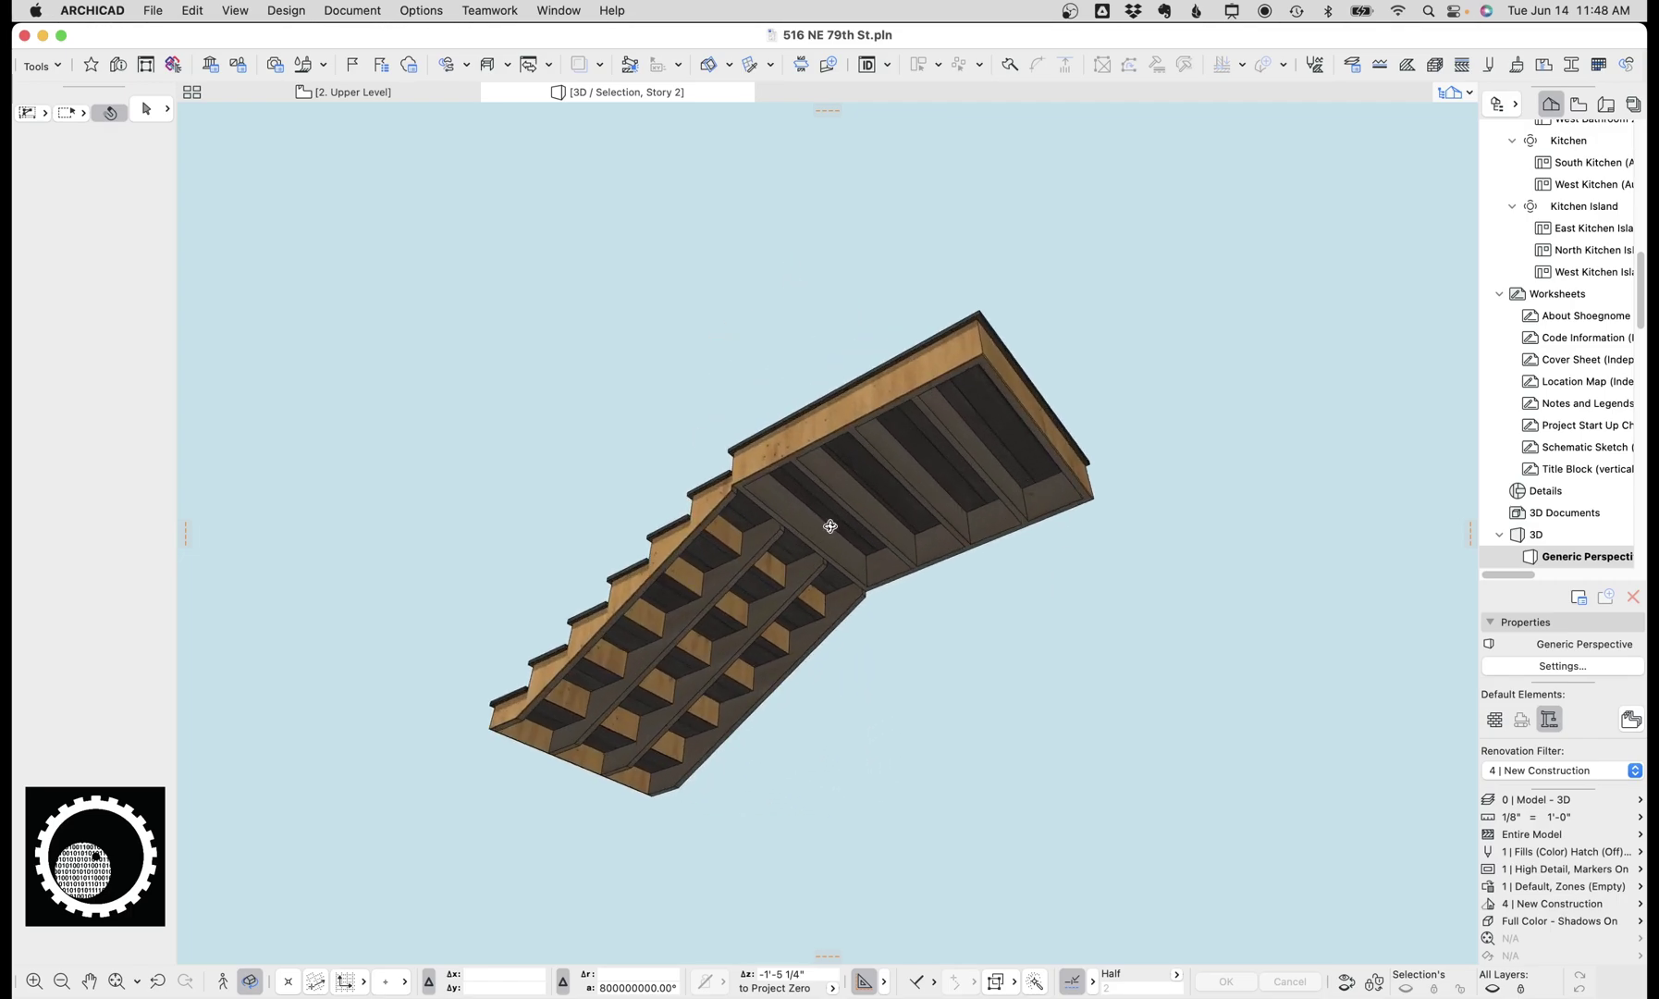
key("Escape")
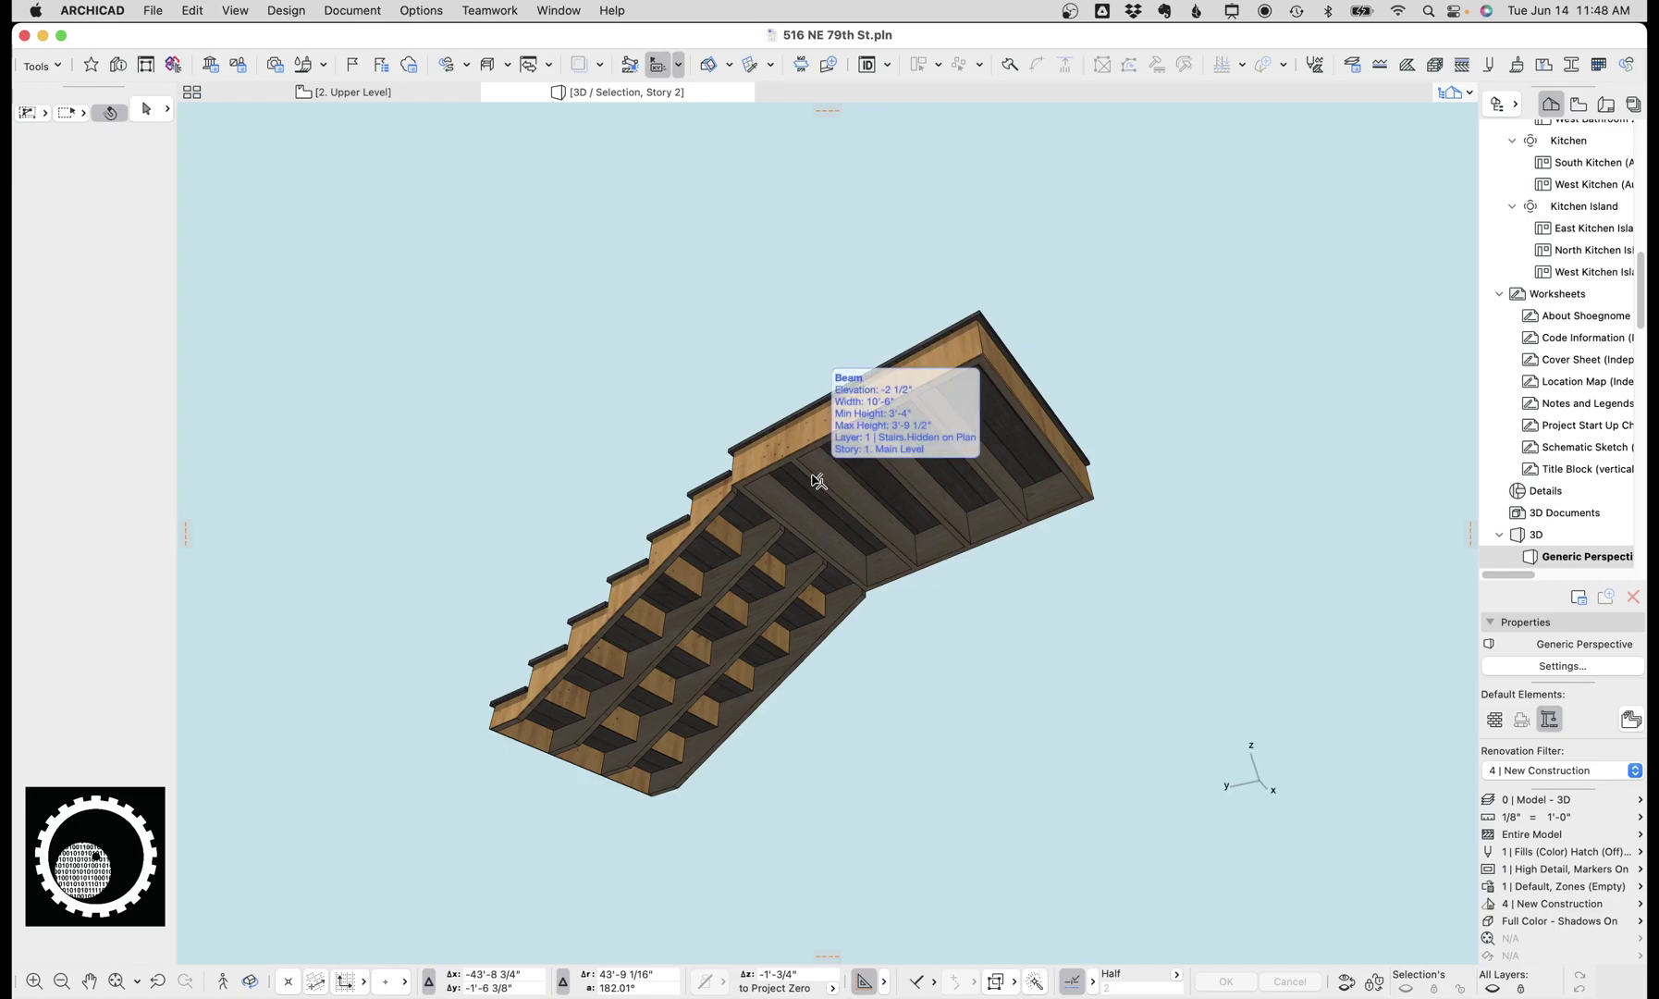
left_click(886, 571)
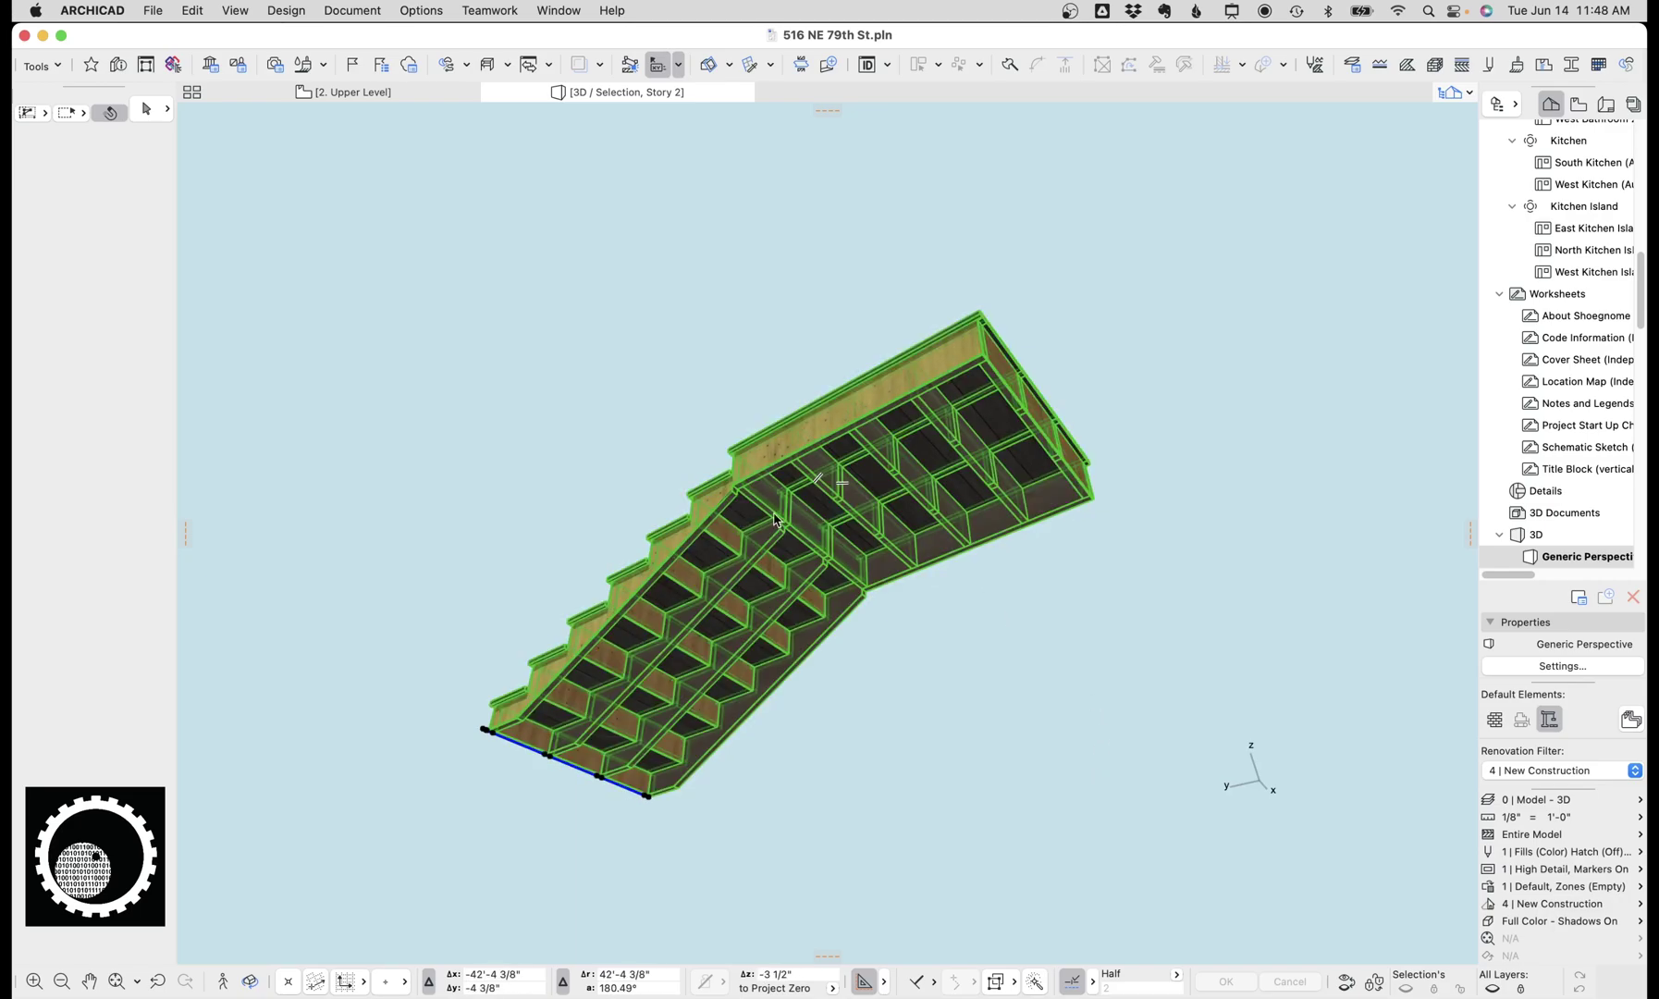
- Open the porch stair beam's segment settings and check which complex profile the first 3/4" segment uses
key("super+t")
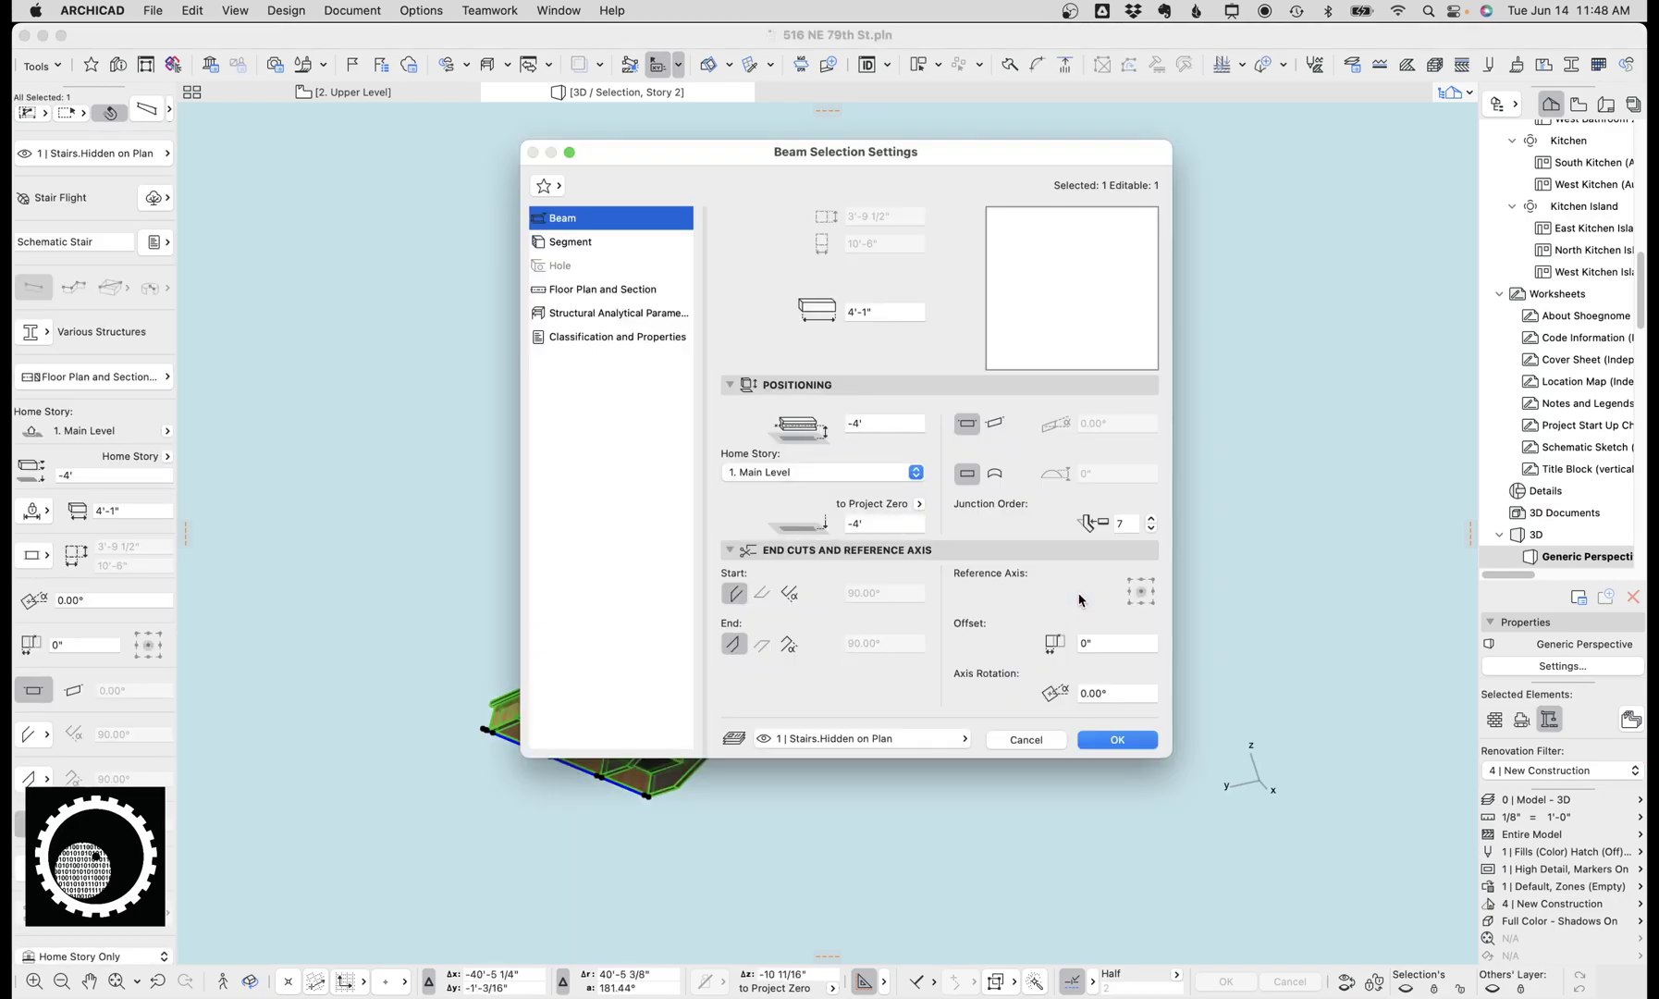
left_click(578, 238)
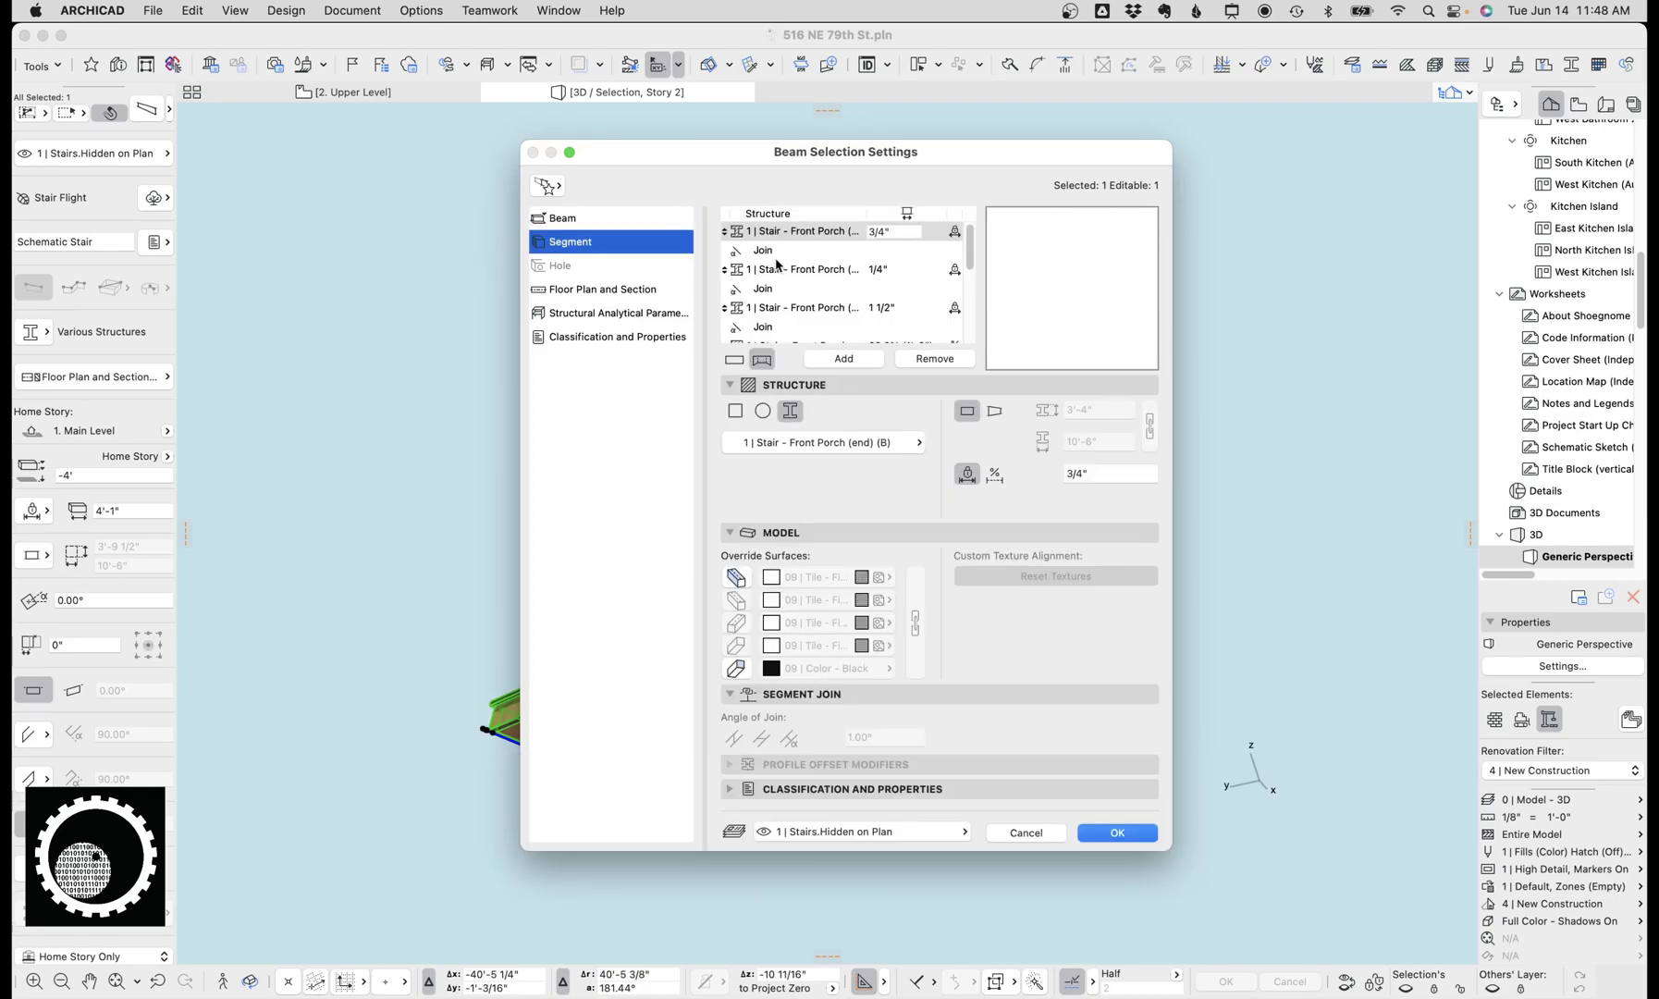
left_click(837, 236)
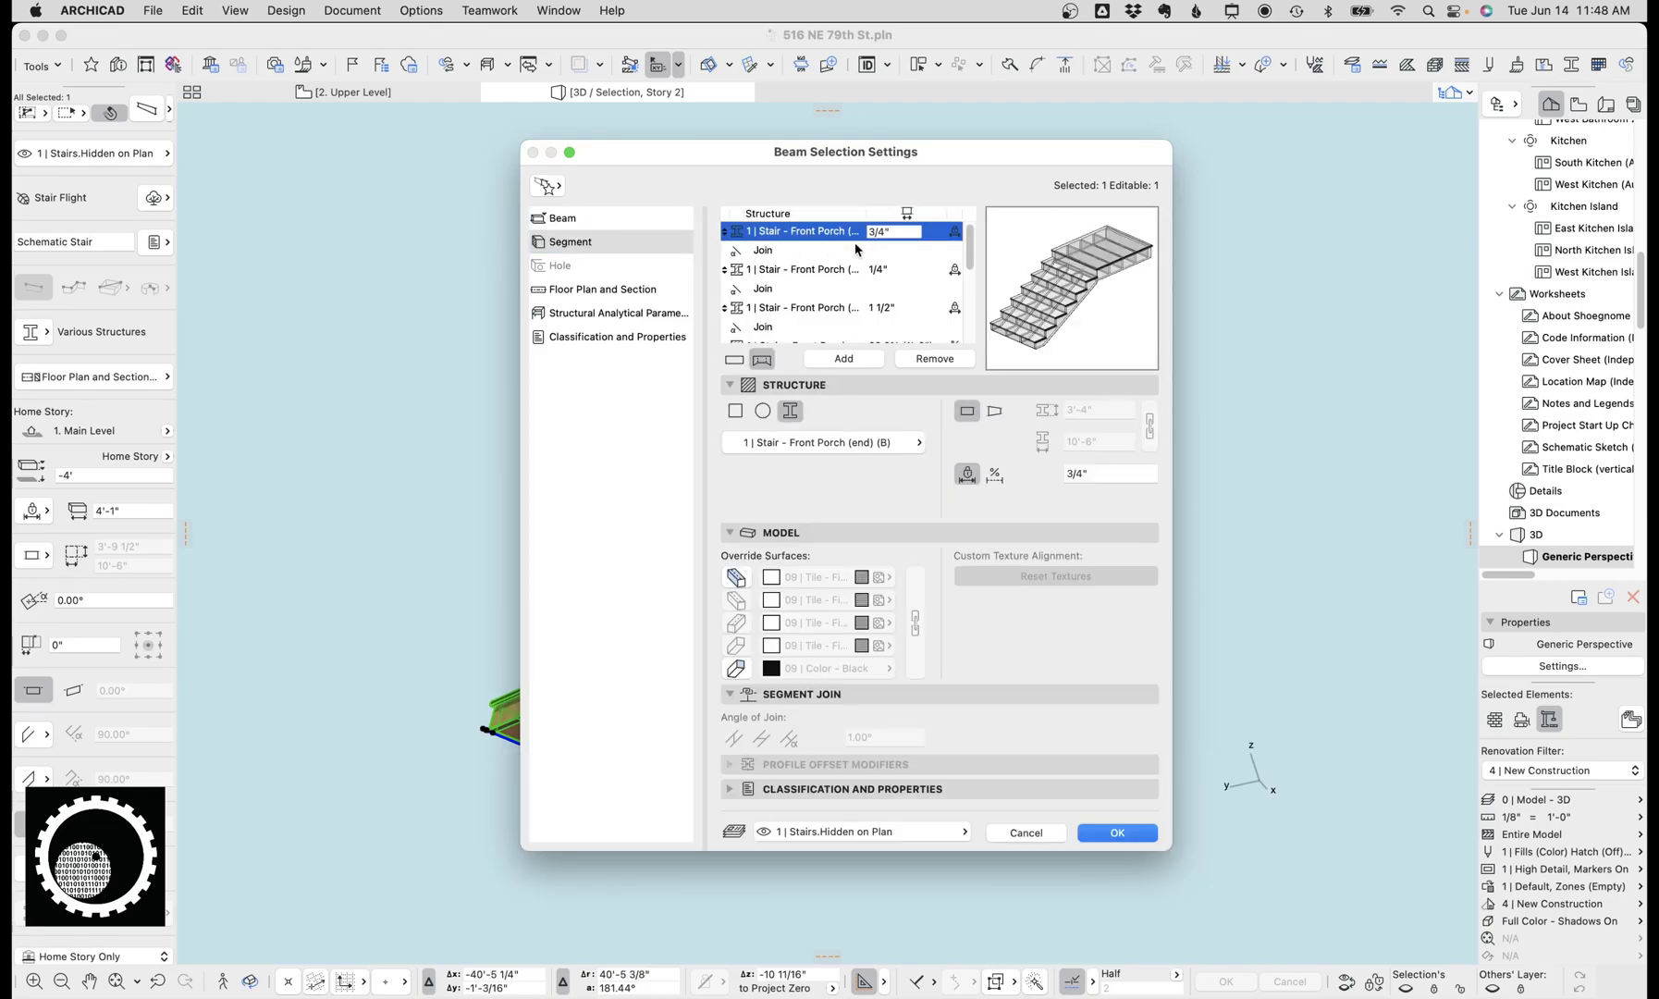
left_click(867, 443)
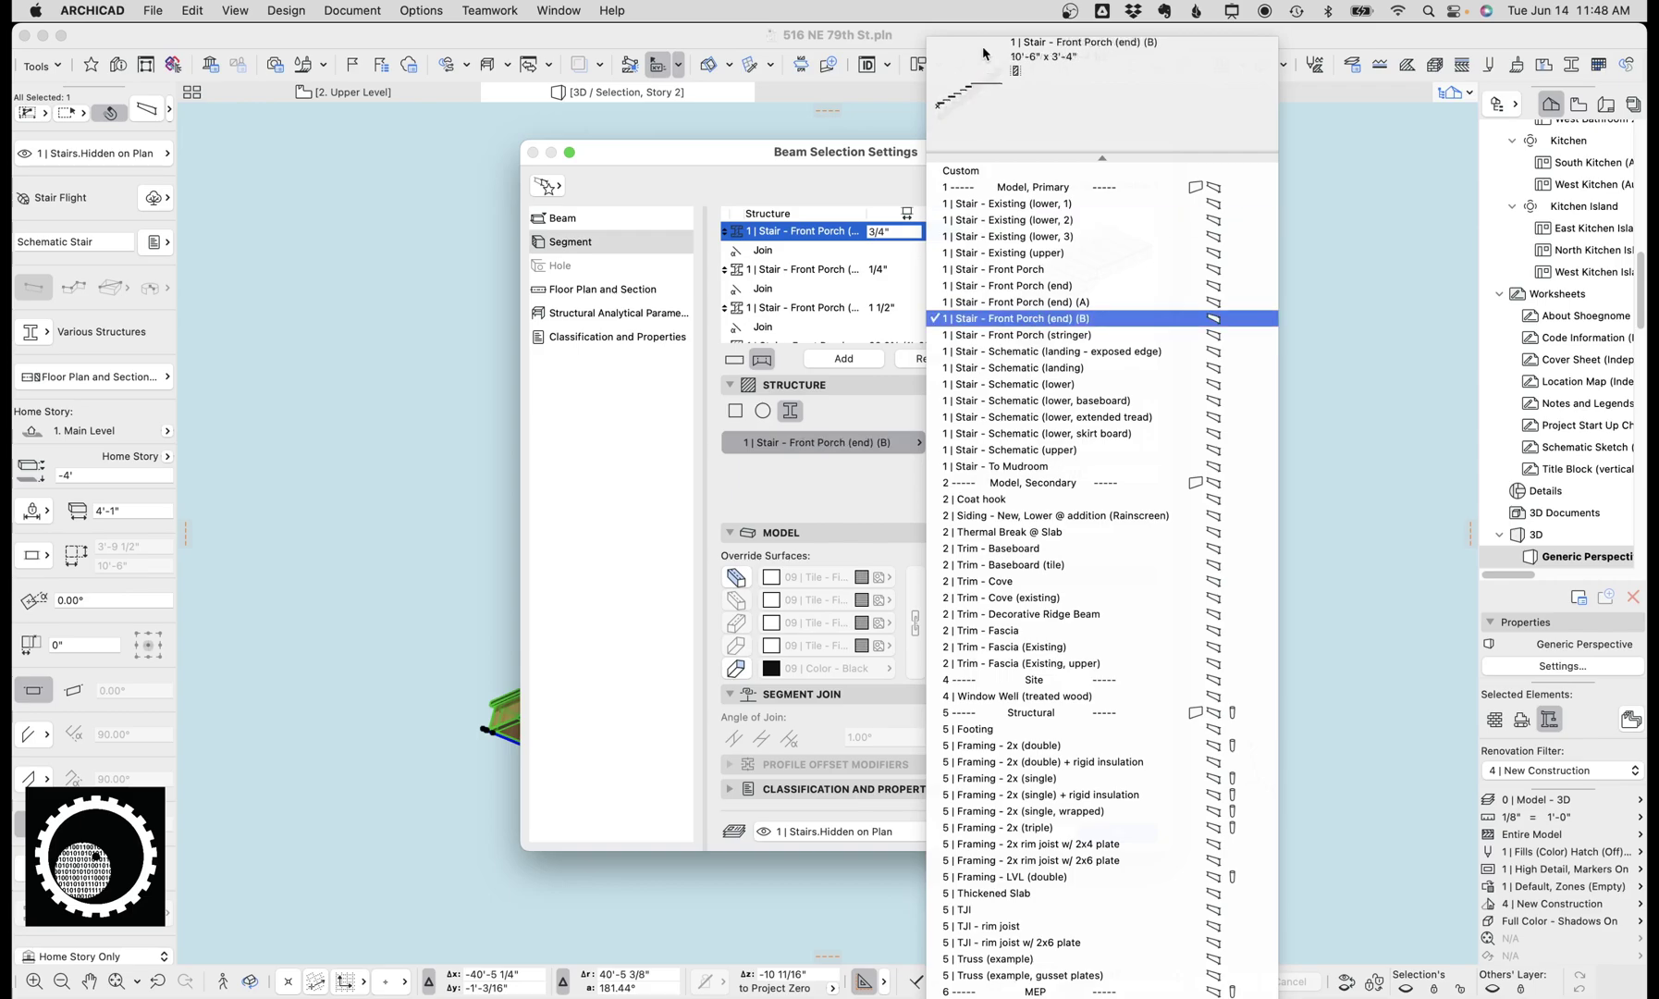
key("ctrl+a")
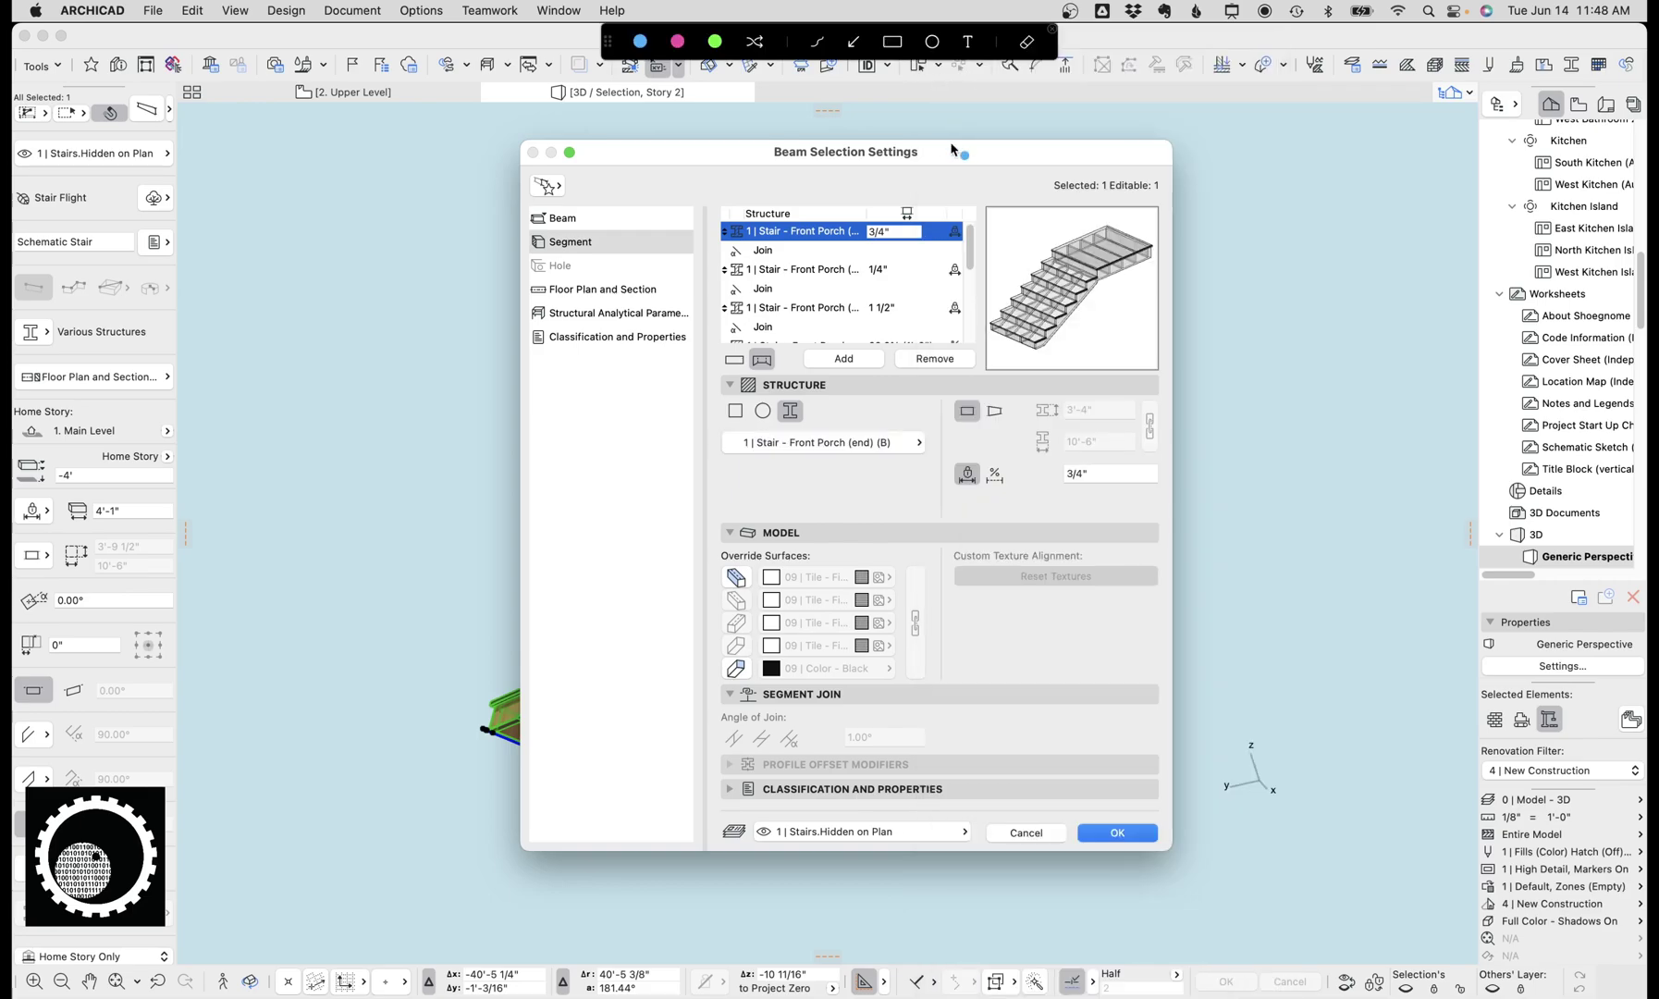
key("Escape")
left_click(903, 442)
left_click(876, 467)
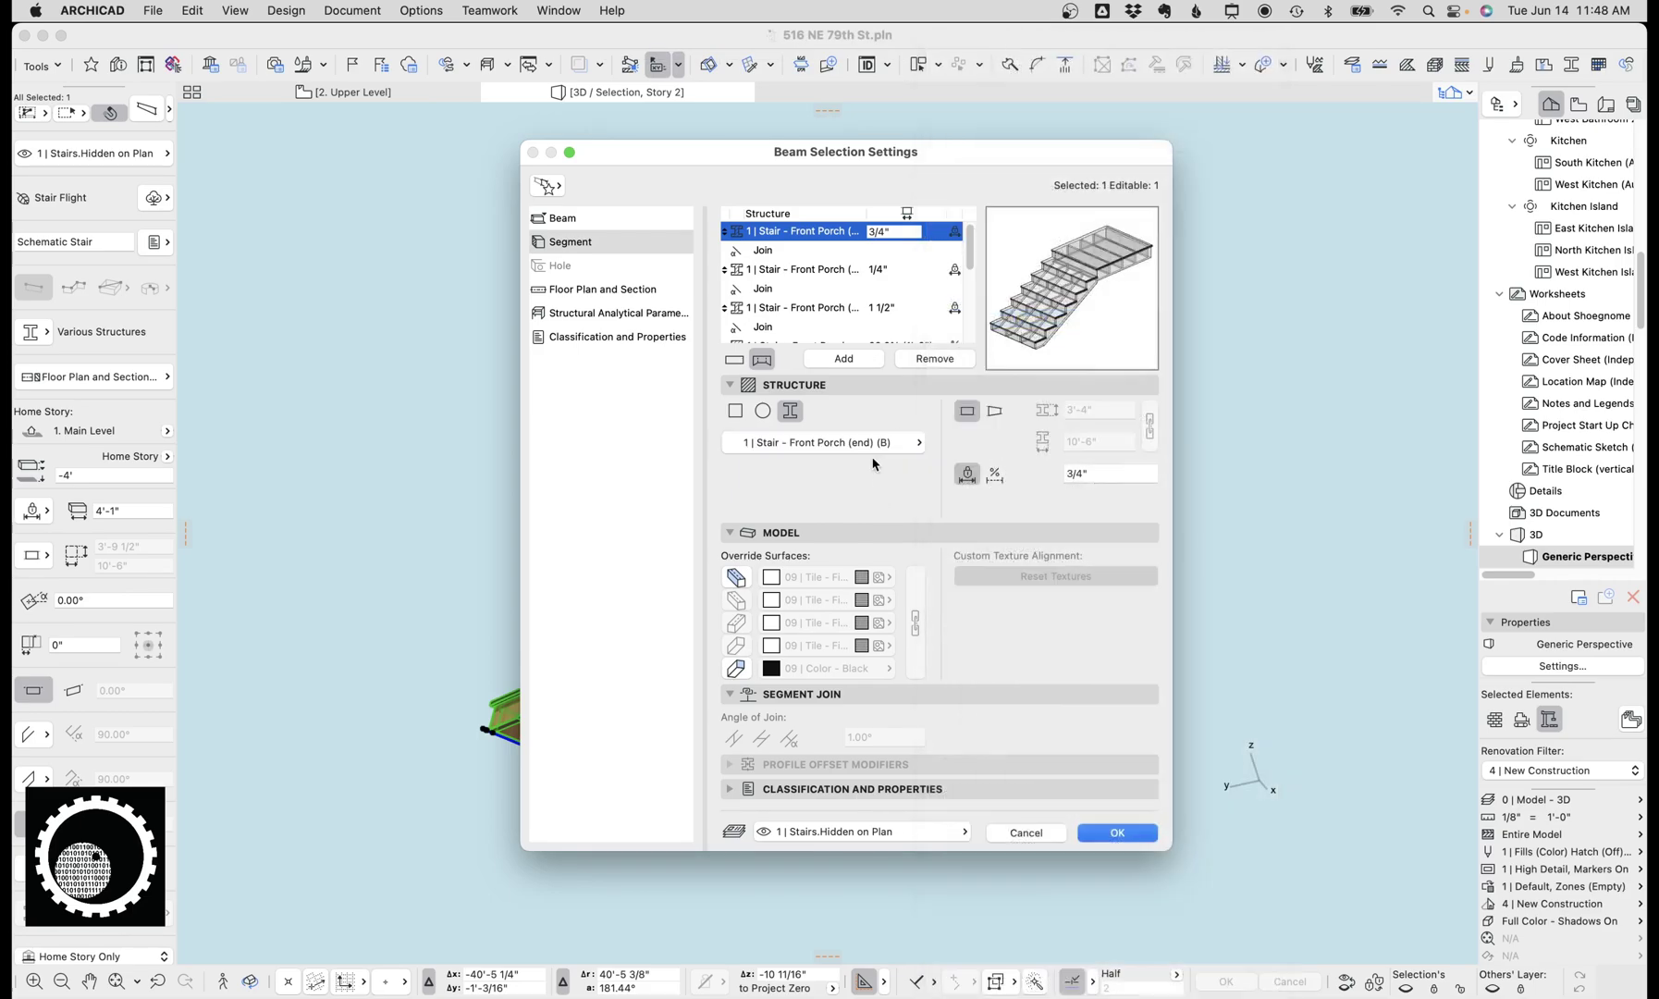
left_click(874, 444)
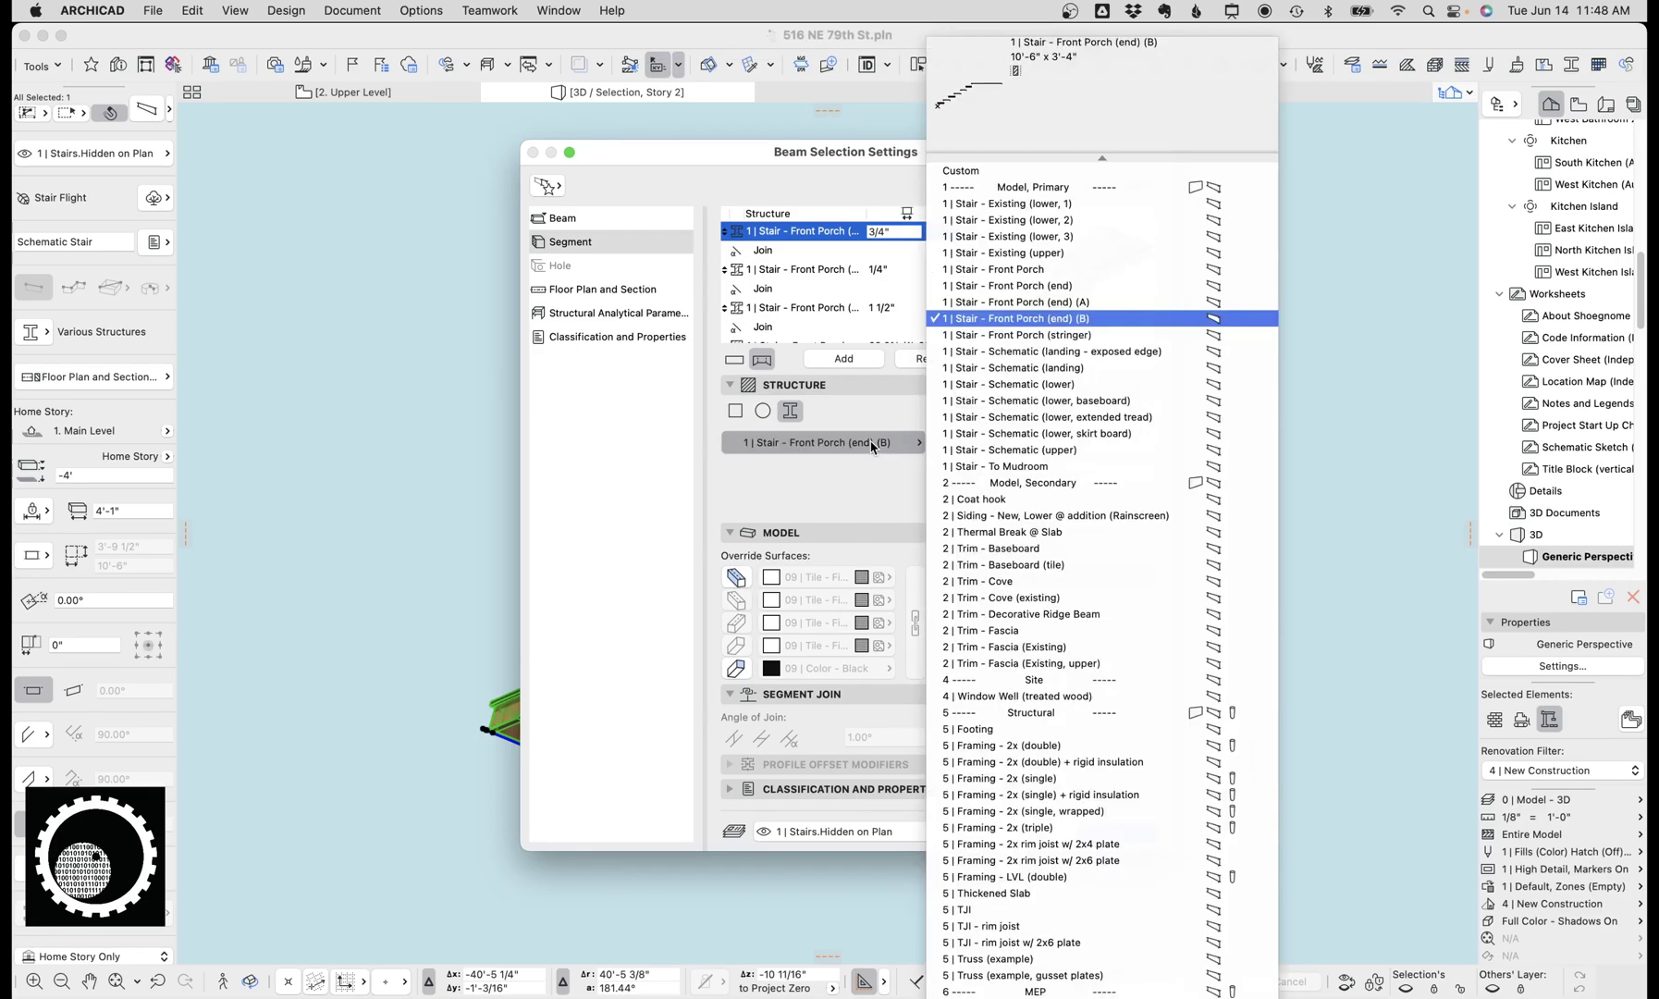
left_click(992, 317)
- Review the profiles assigned to the stair beam's 1/4" segment and its adjoining 1 1/2" end segment
left_click(842, 273)
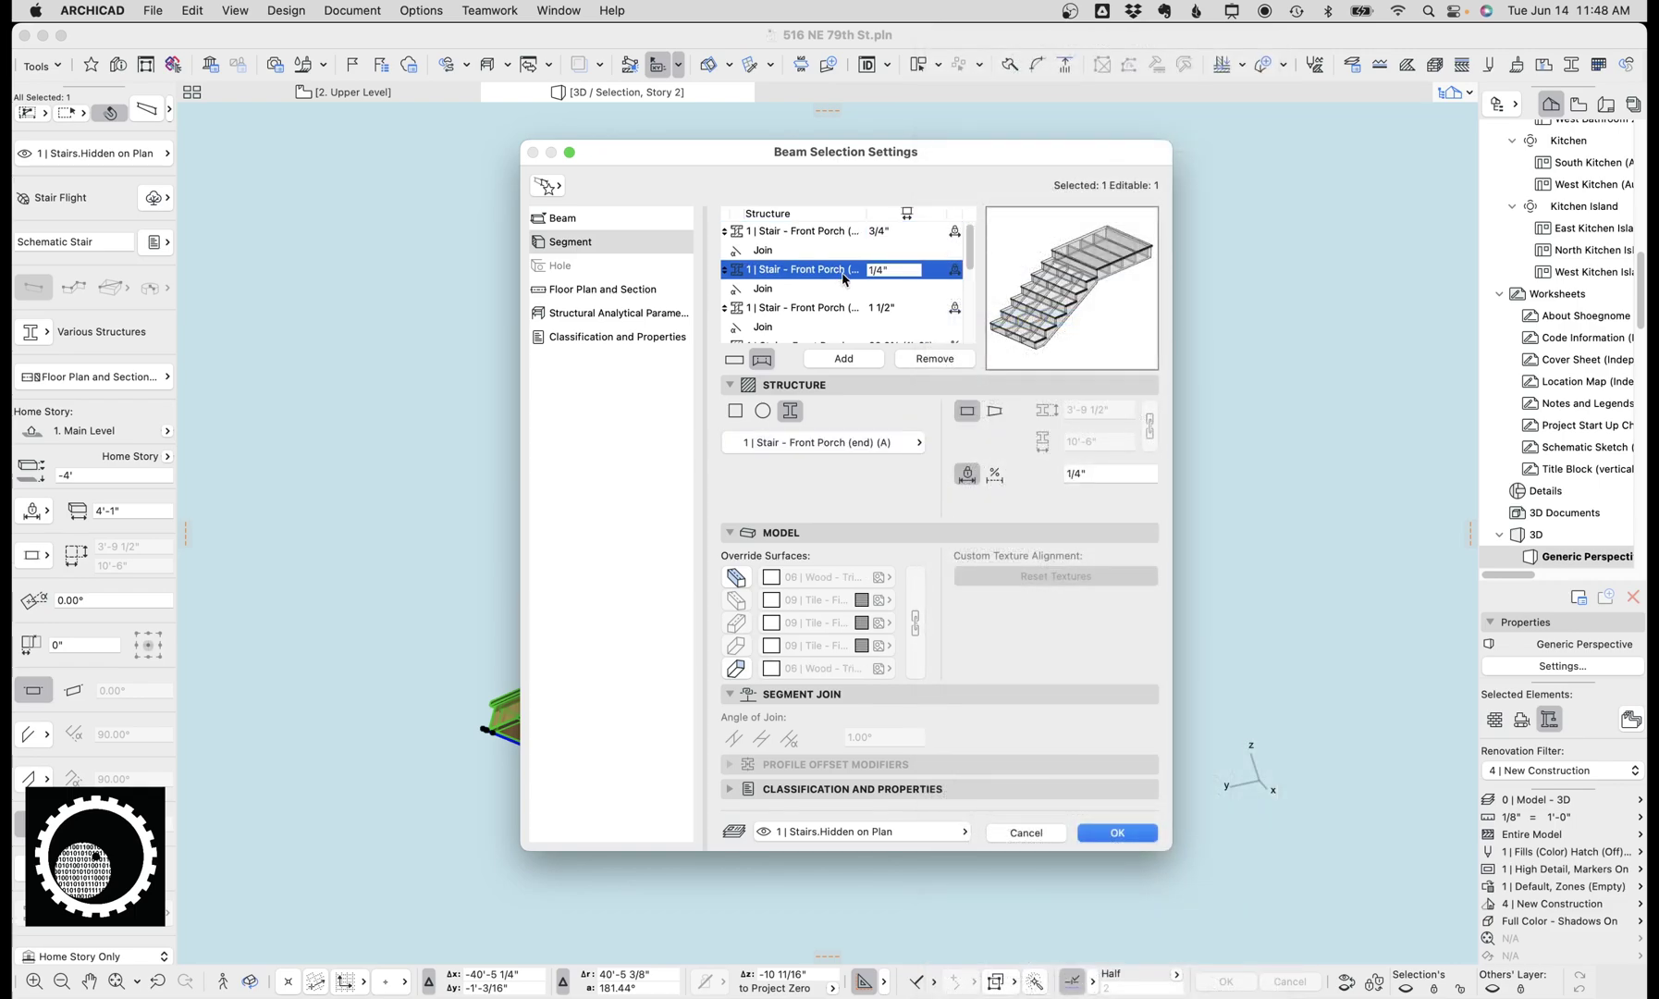
left_click(866, 443)
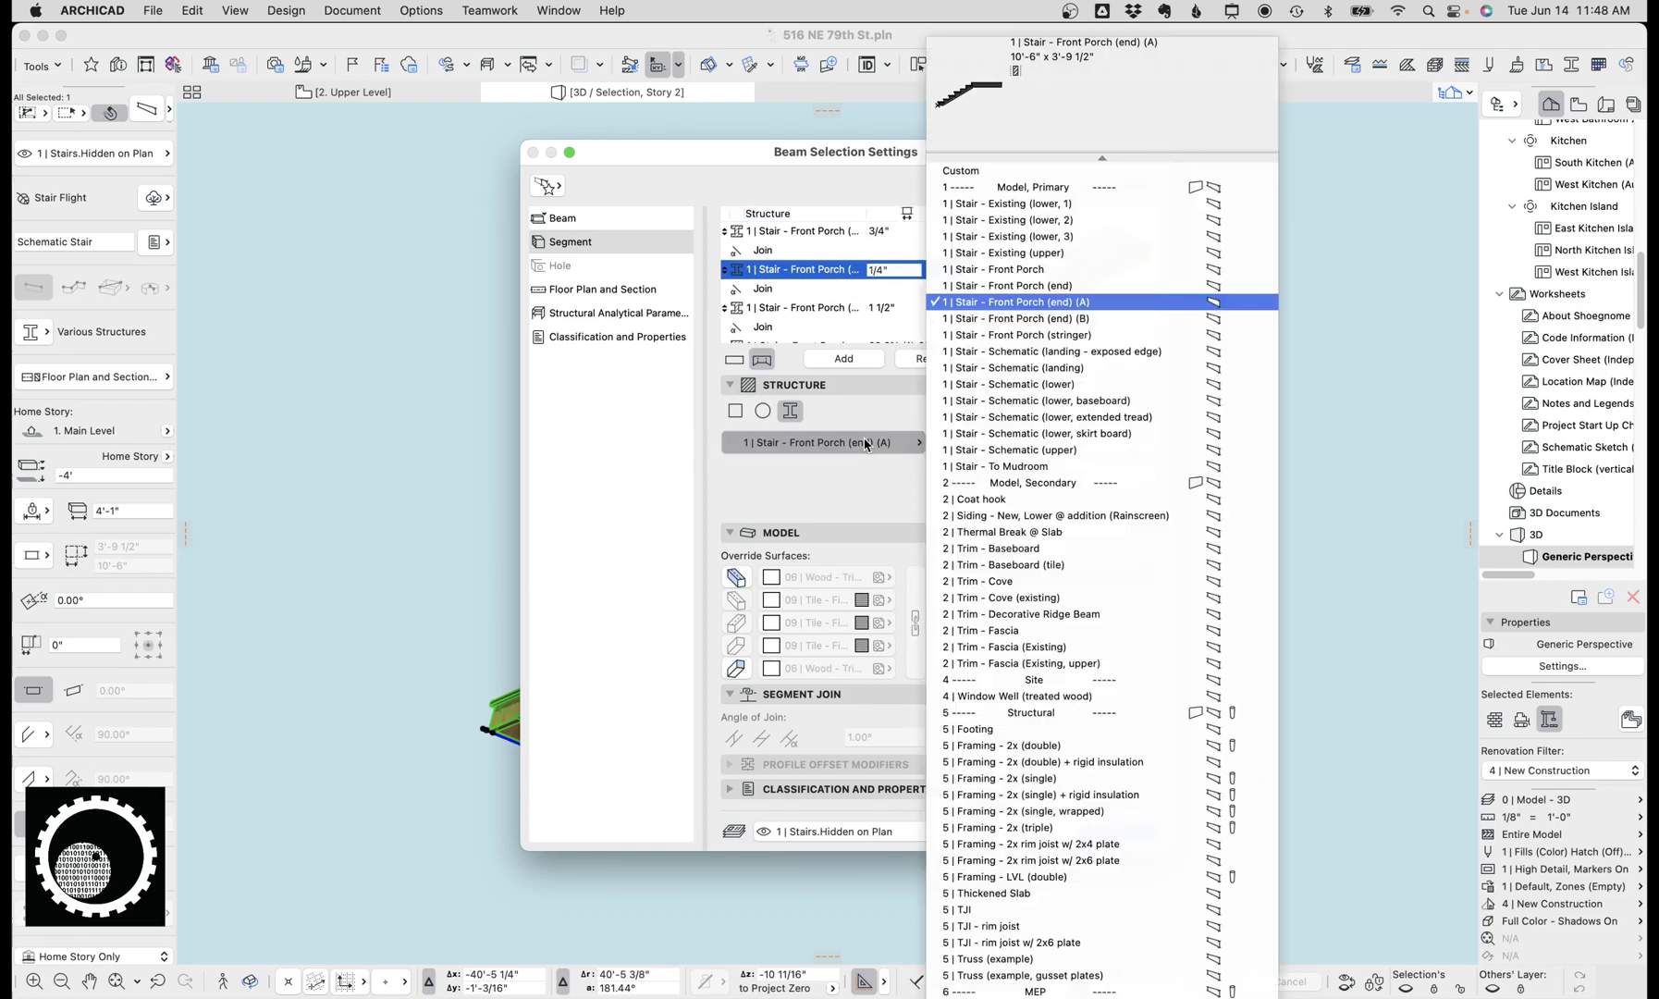
left_click(1013, 286)
left_click(822, 313)
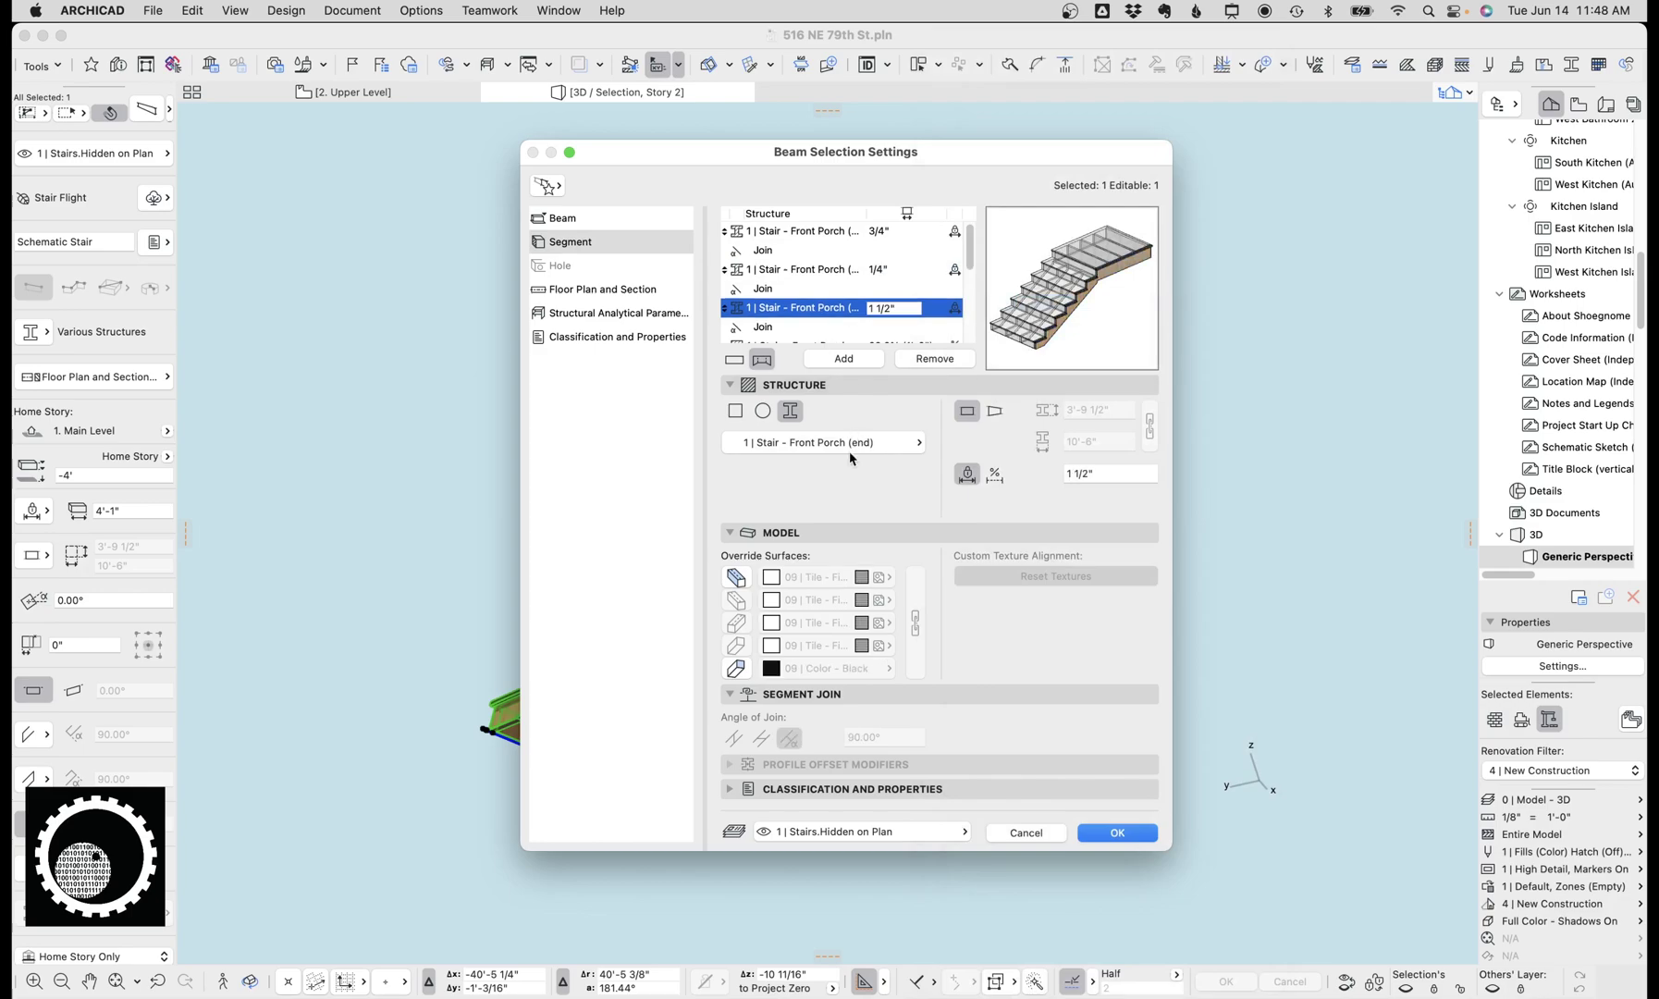
left_click(840, 443)
left_click(823, 311)
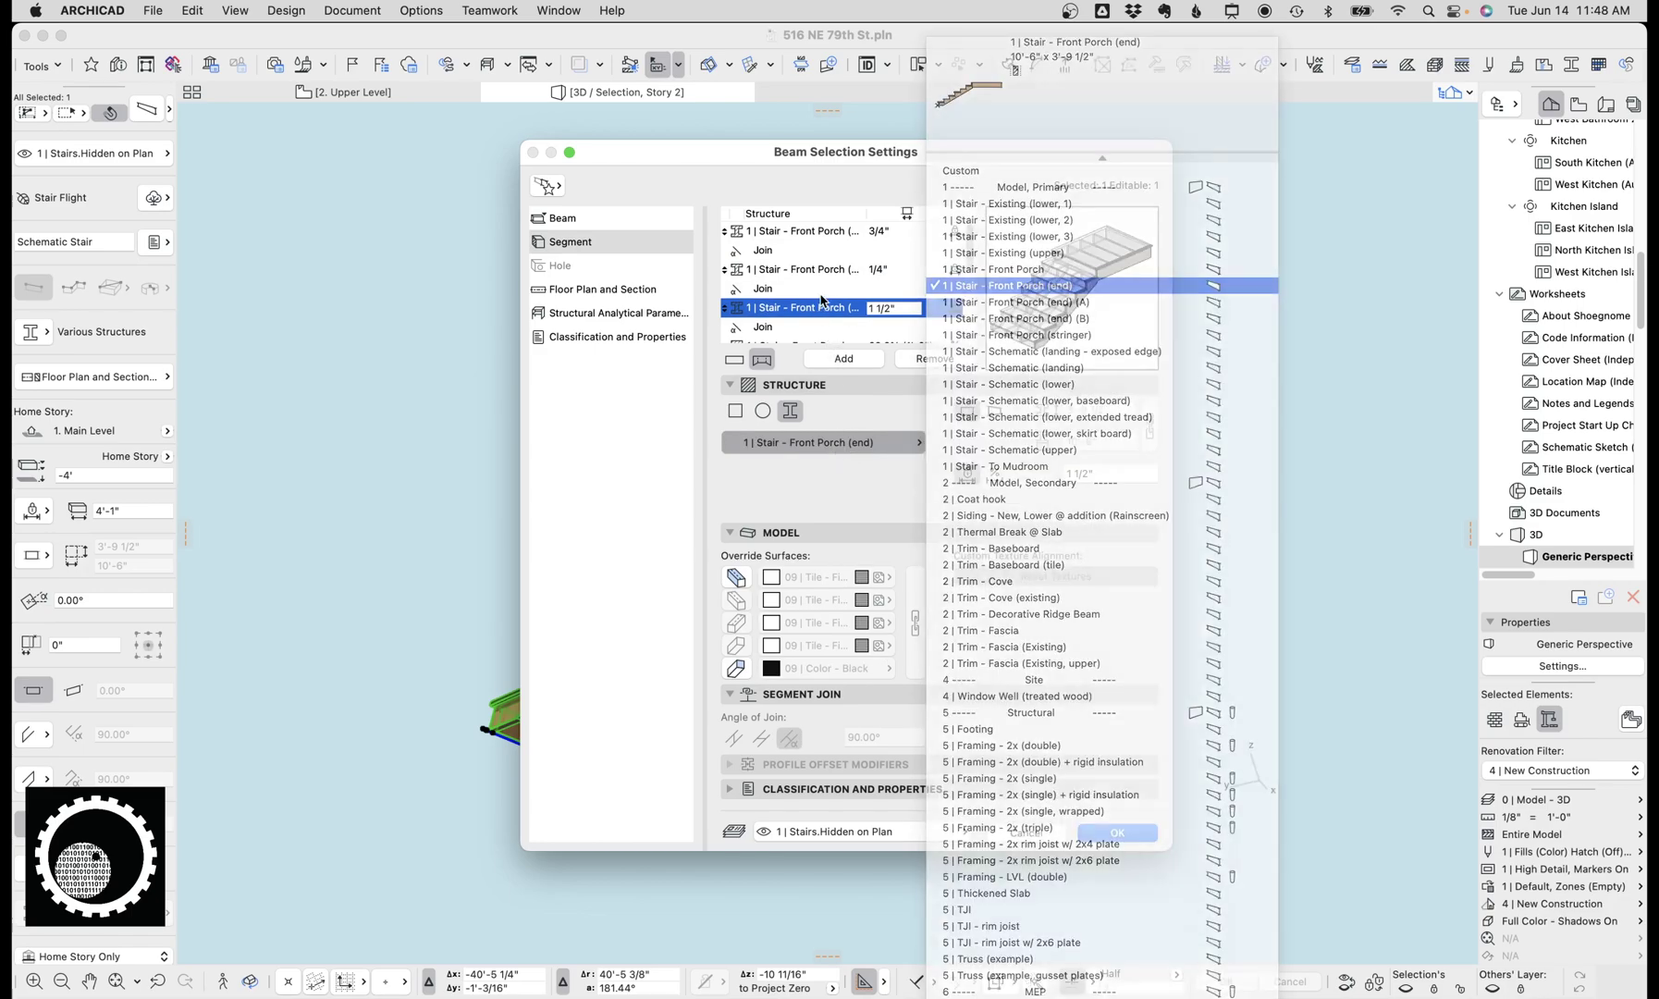
- Check the profile of the stair beam's first 33.3% segment and review the remaining stringer and tread segments
scroll(825, 301, "down", 3)
left_click(831, 293)
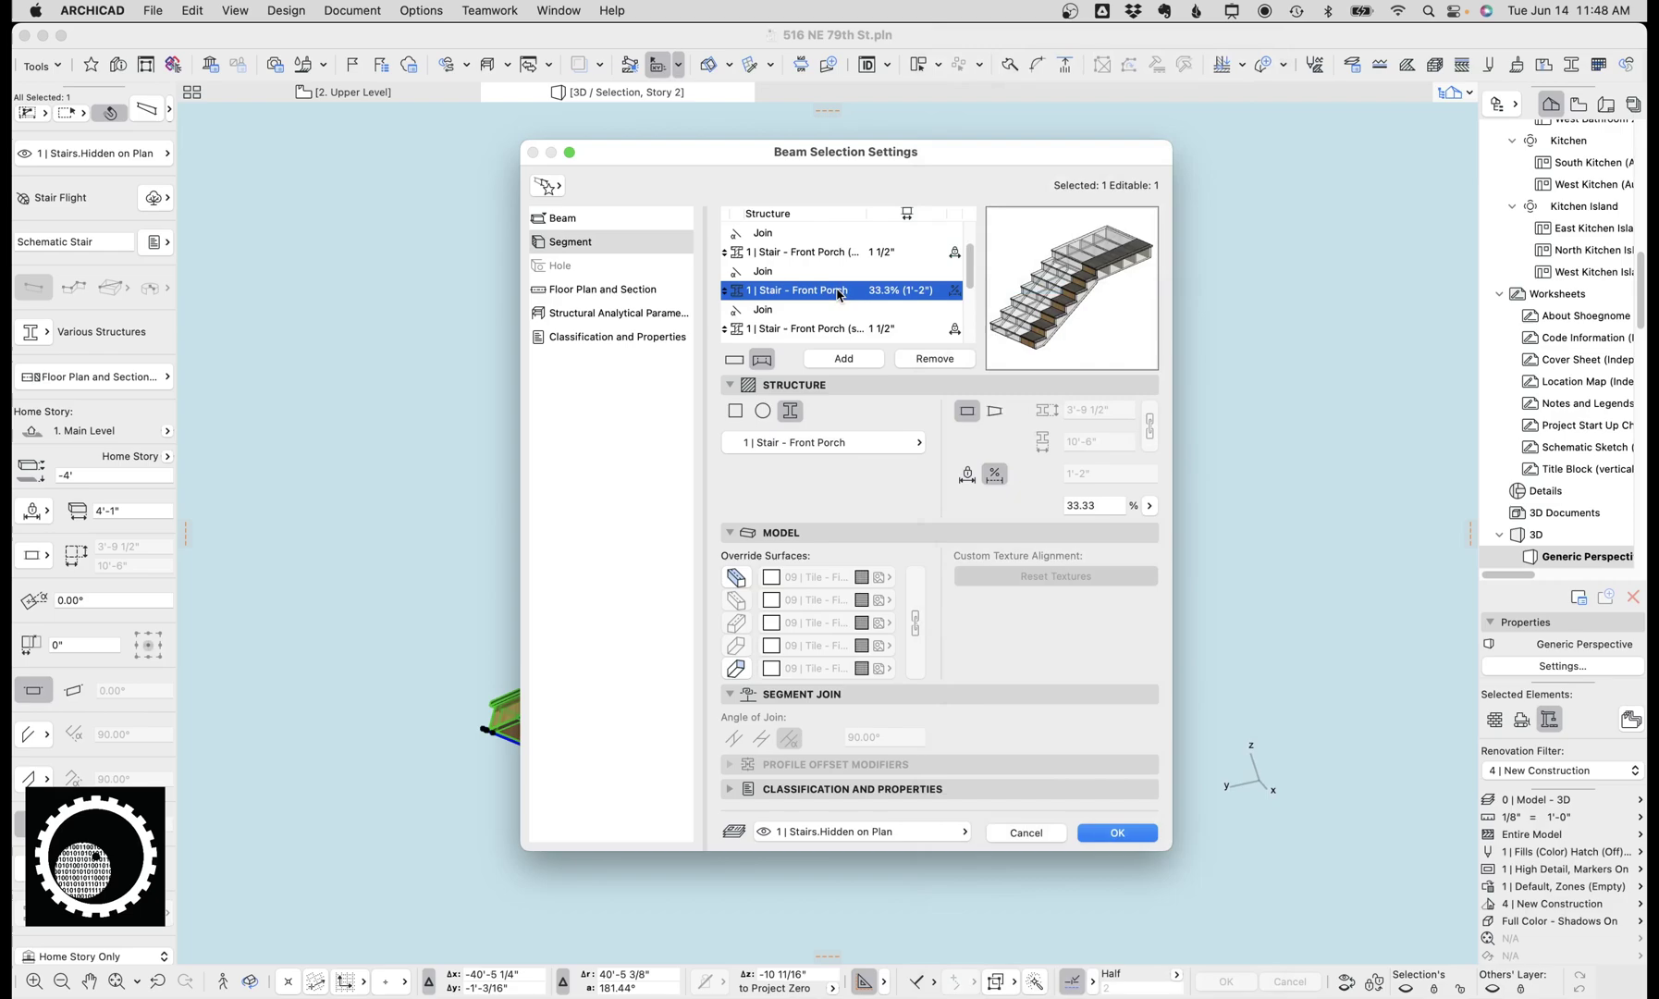
left_click(855, 444)
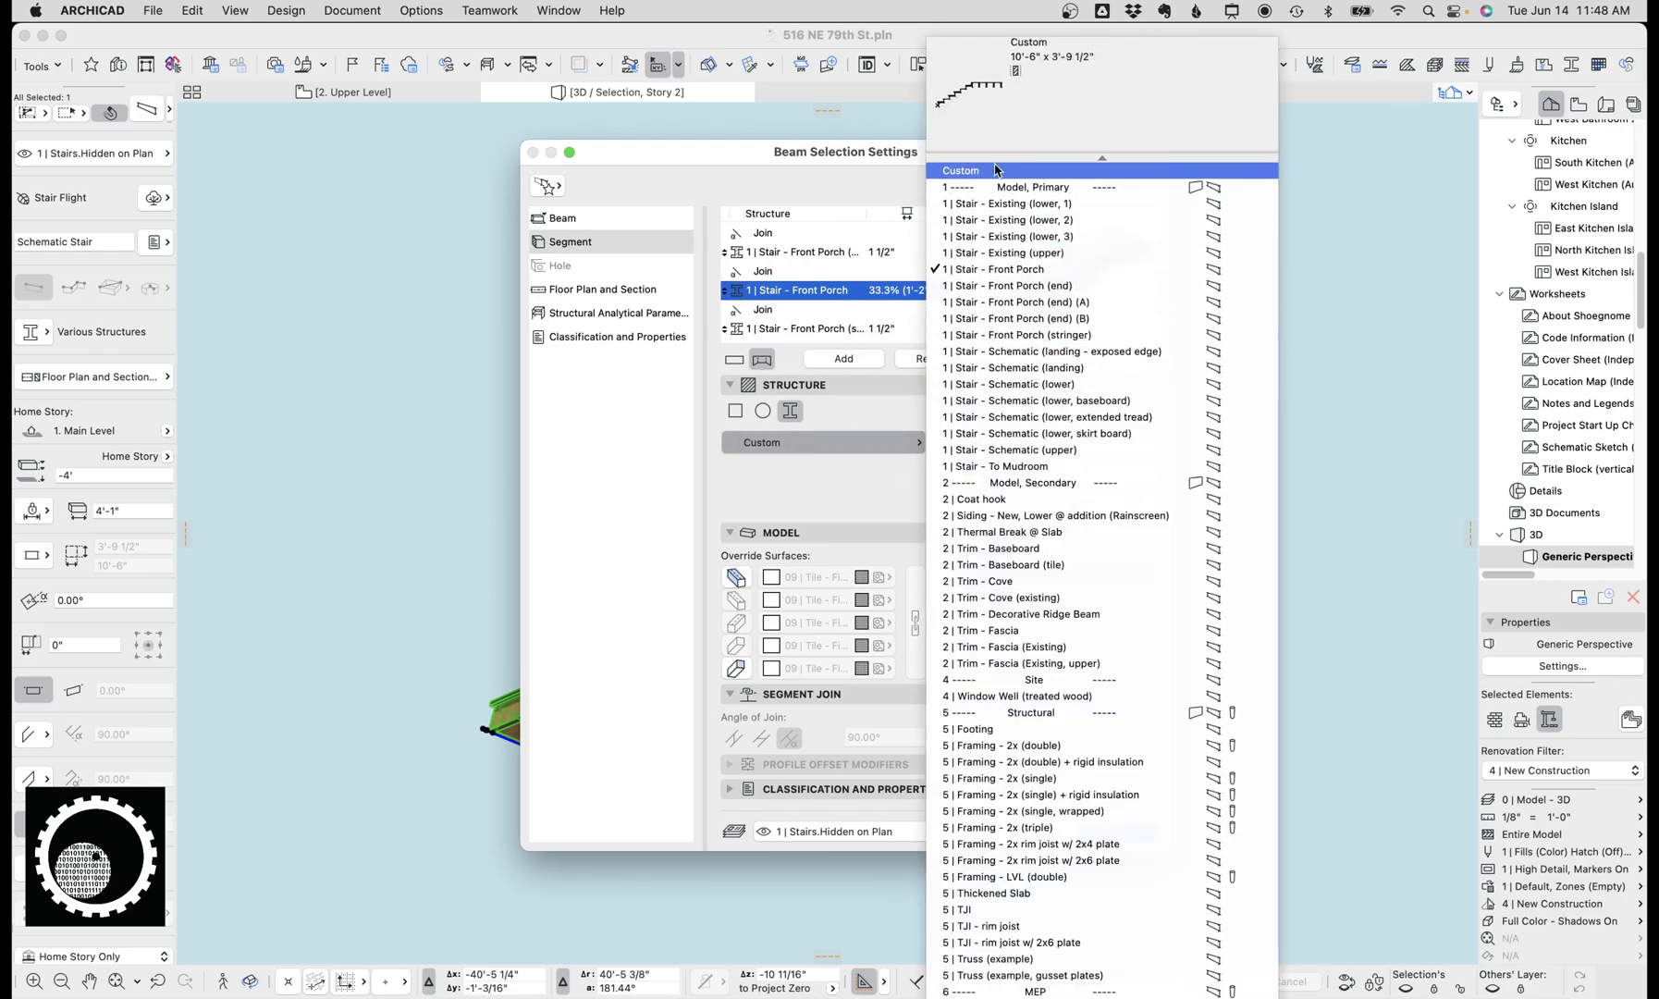
left_click(1015, 271)
left_click(822, 326)
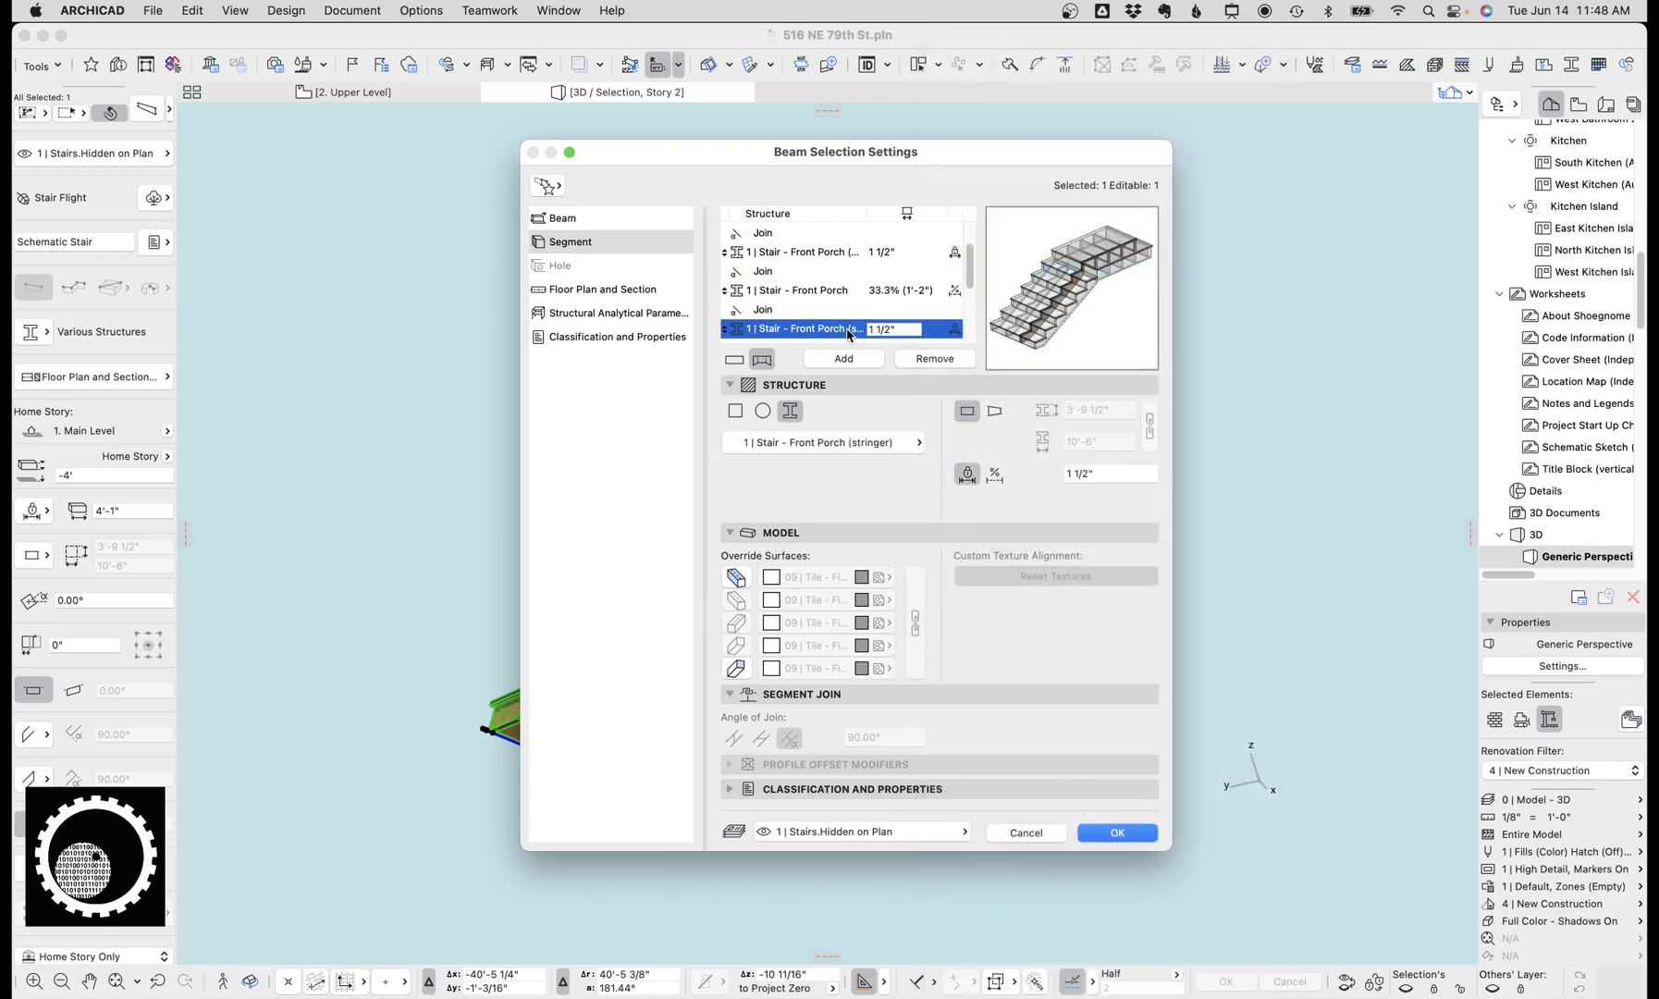
scroll(847, 329, "down", 3)
scroll(862, 328, "down", 2)
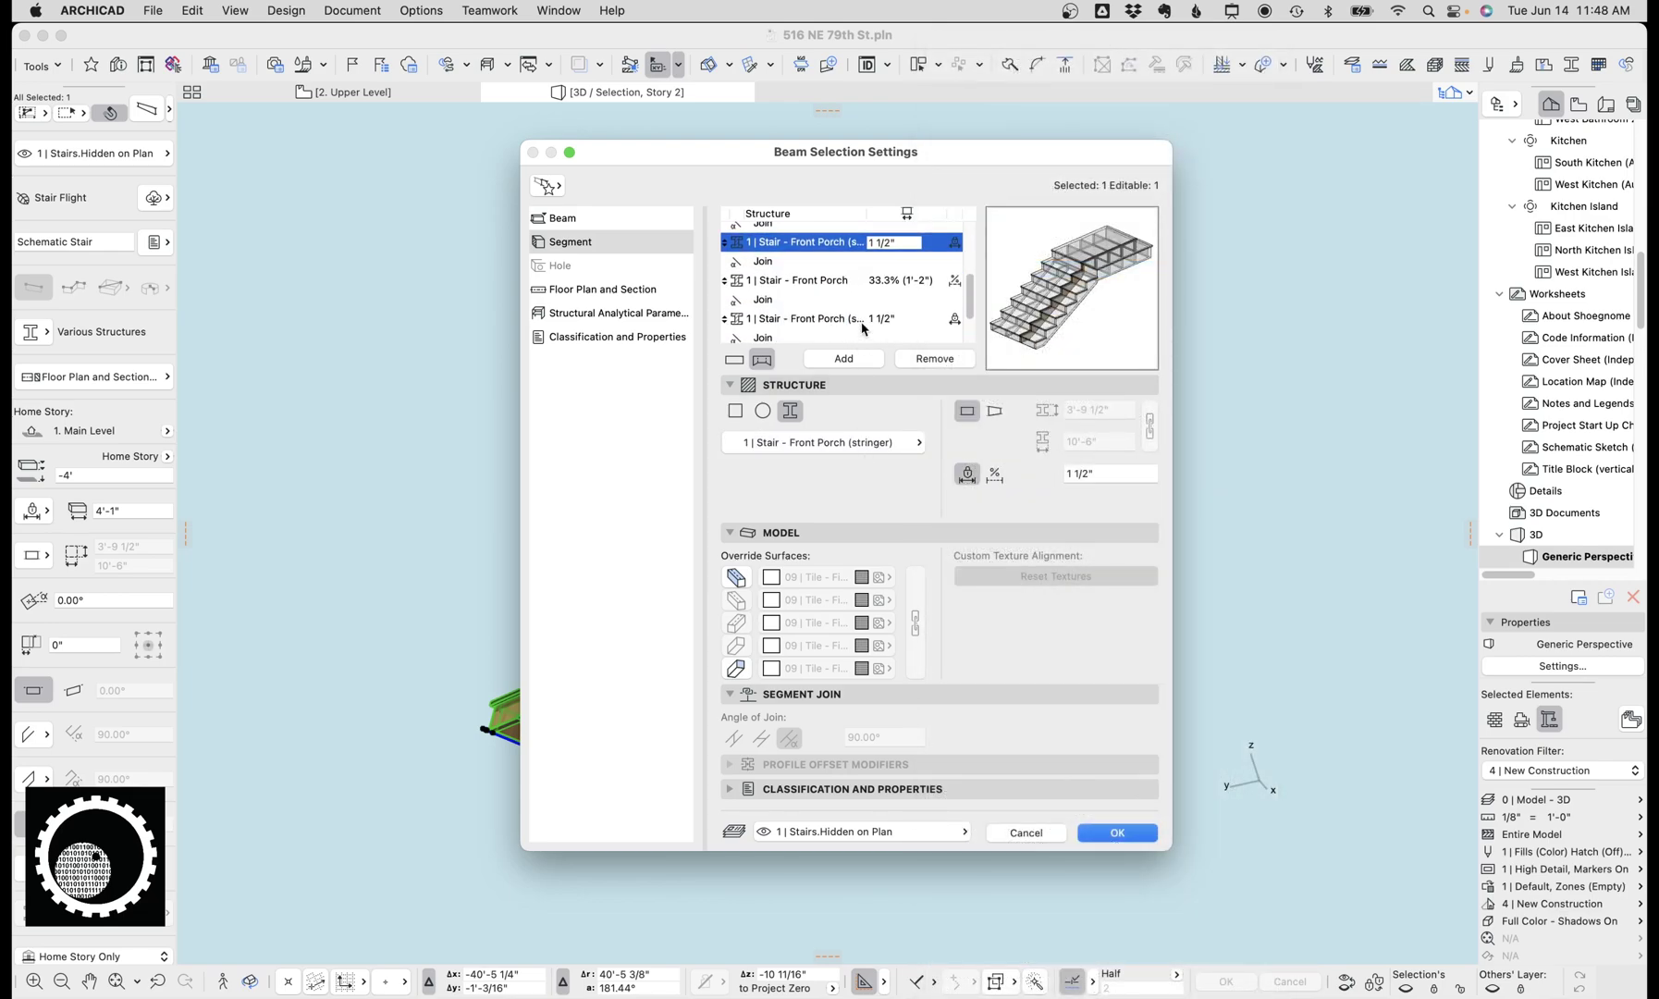
scroll(865, 324, "up", 3)
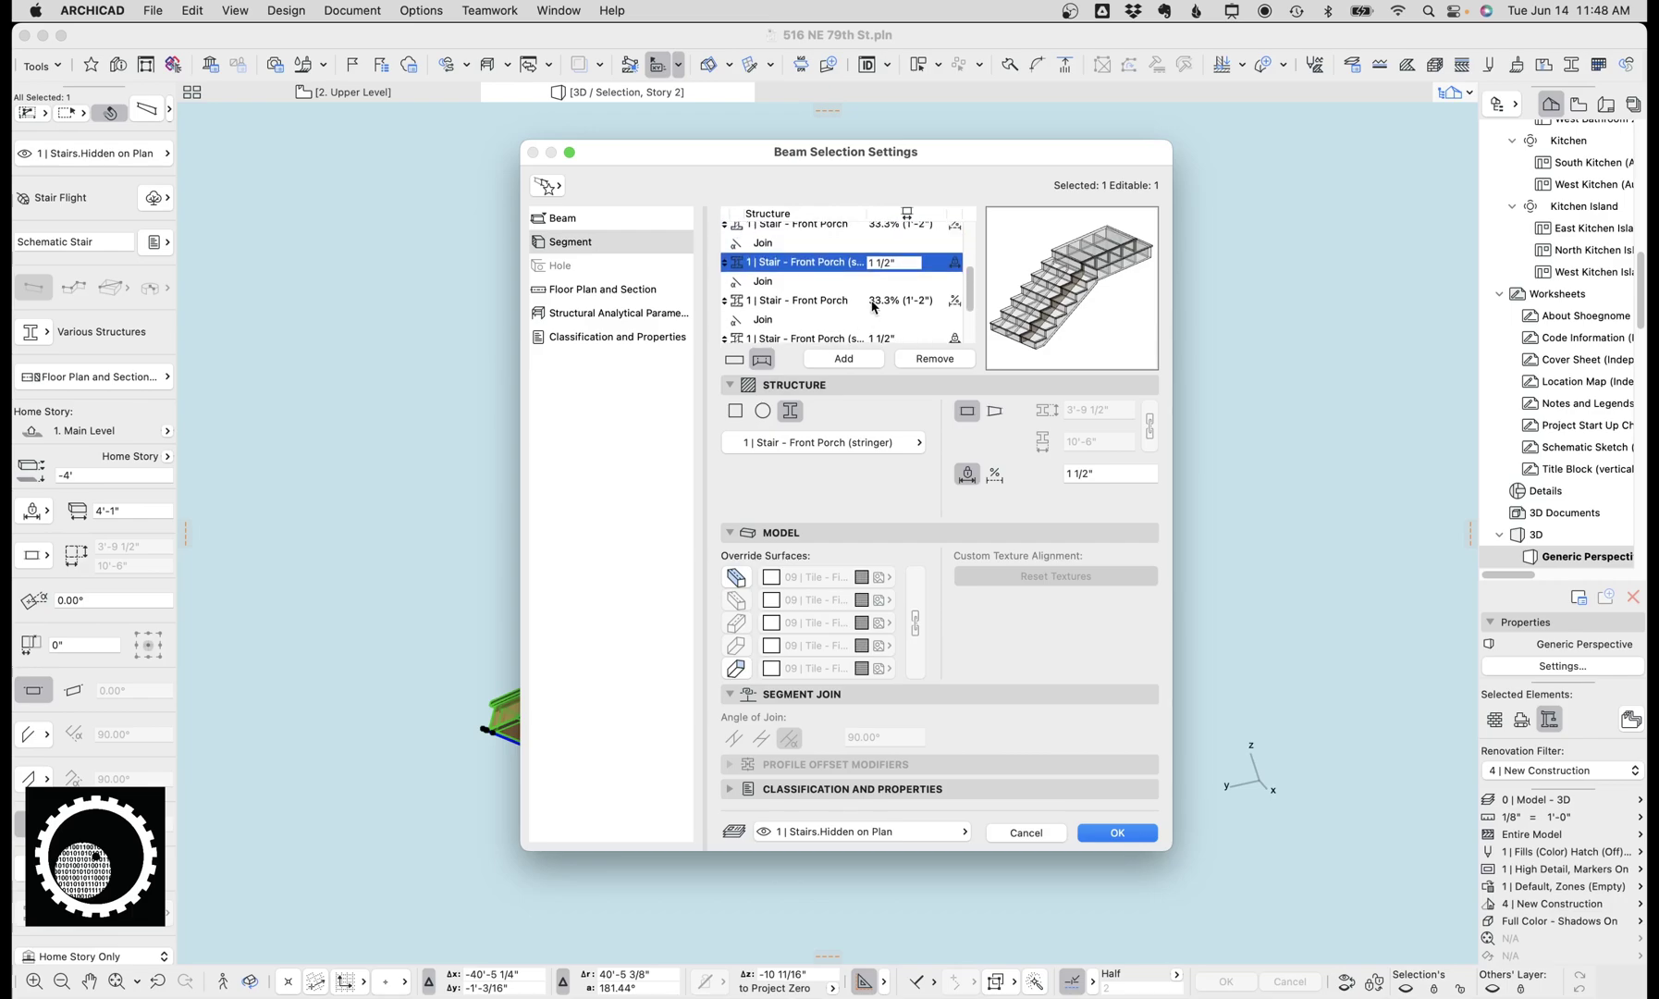
- Recheck the 1 1/2" end segment against the available stair profiles and close the beam settings
left_click(875, 293)
left_click(892, 441)
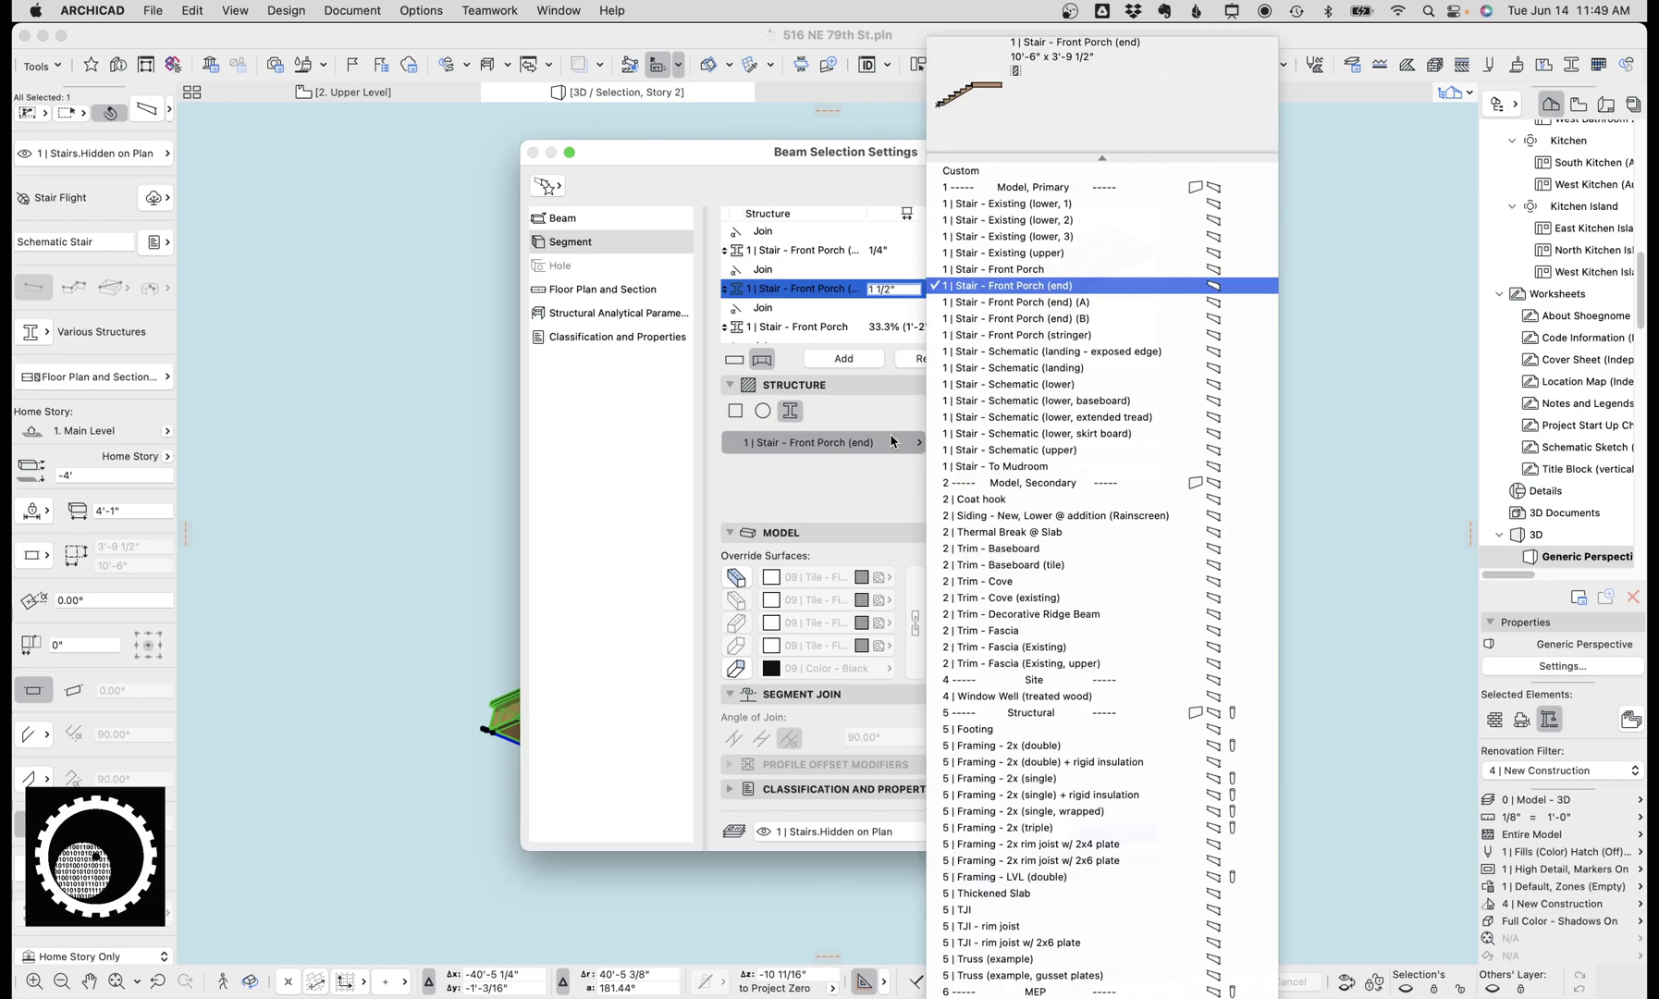
left_click(999, 269)
key("Return")
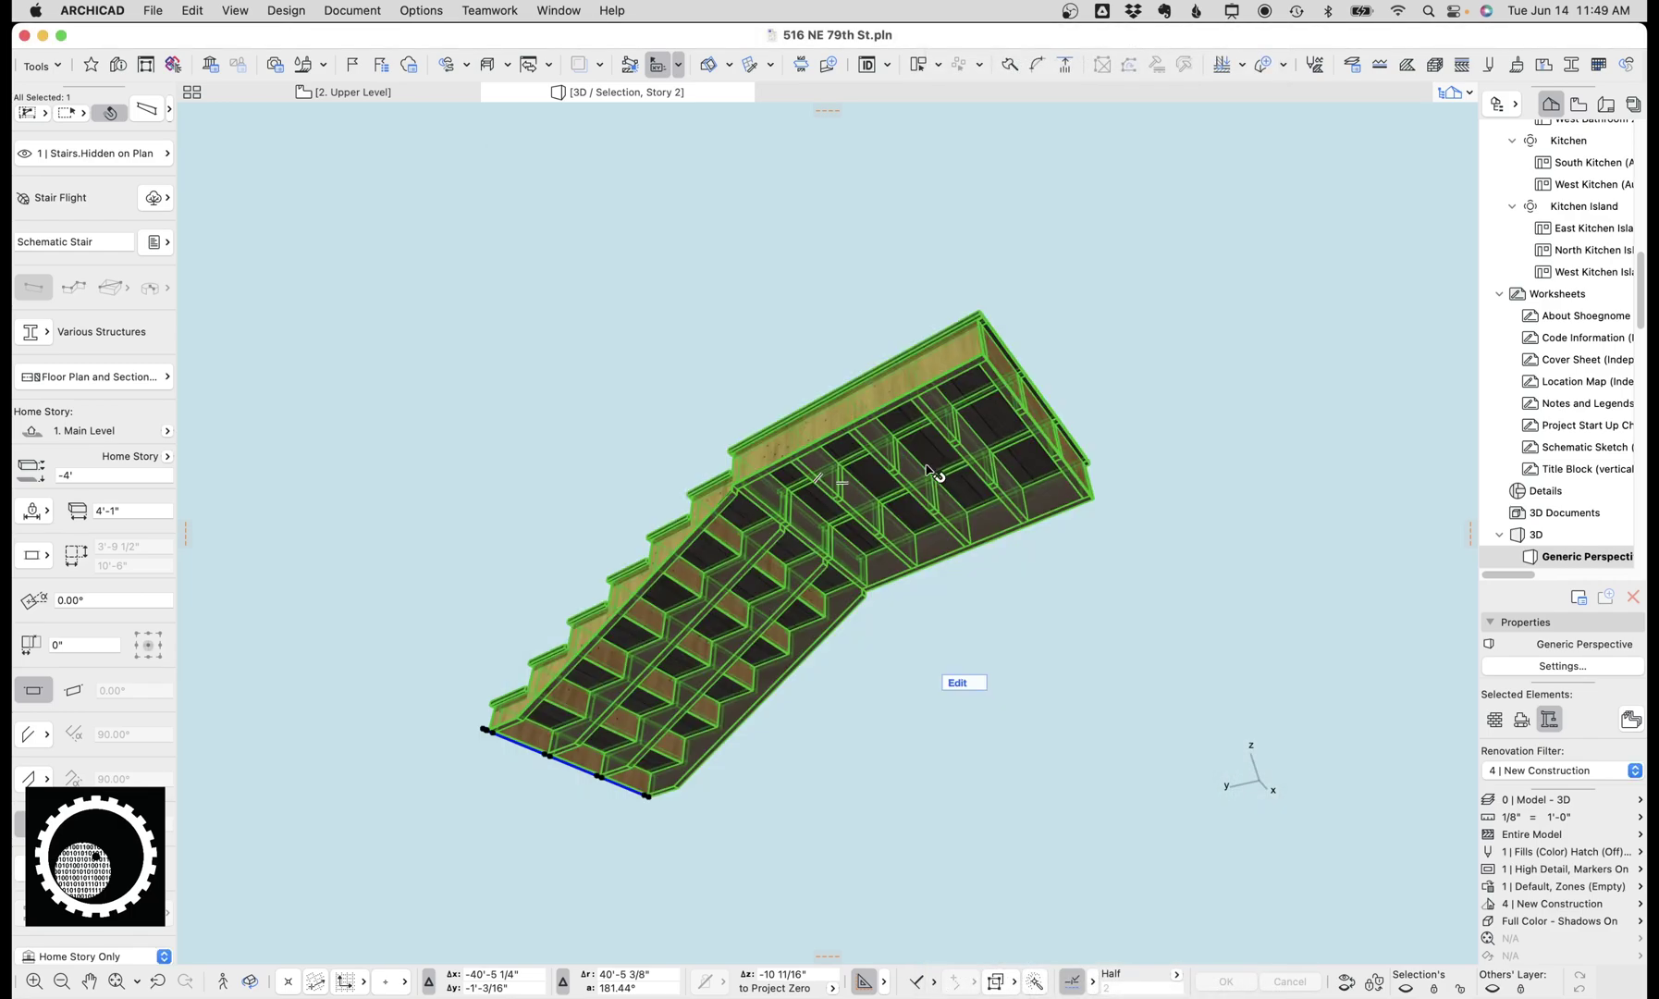
- Deselect the stairs, preview the profile 1 | Stair - Front Porch (end) (A) and open 1 | Stair - Front Porch in the profile editor
key("Escape")
left_click(1135, 181)
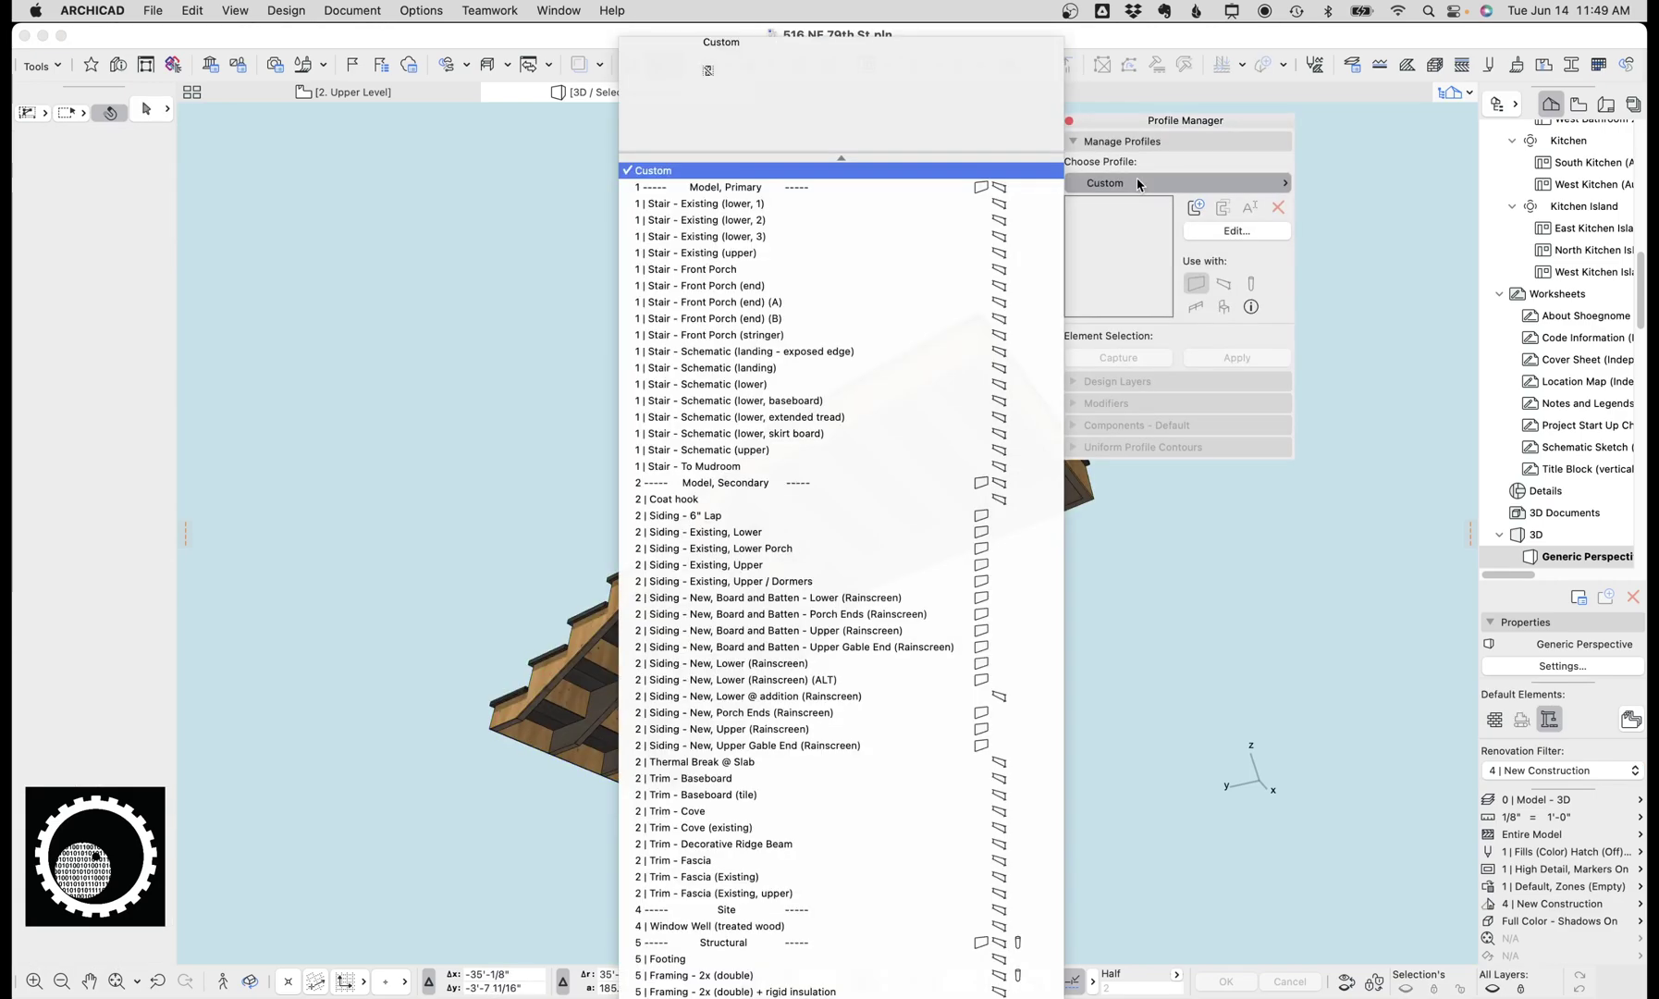
left_click(759, 303)
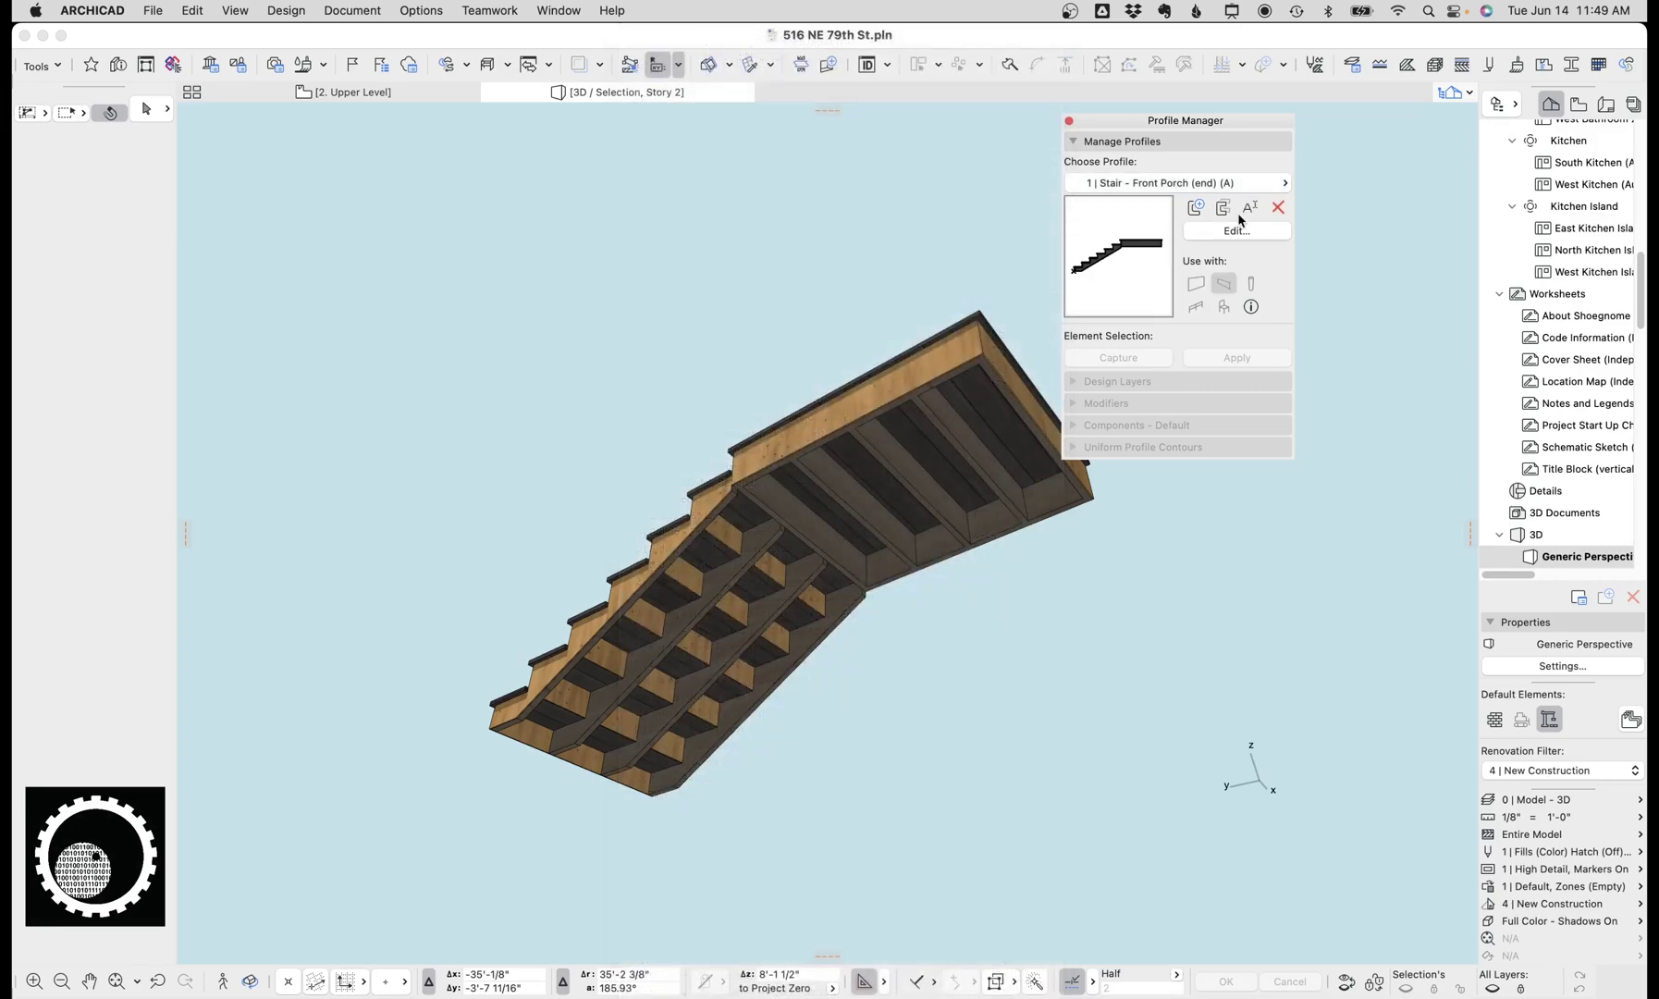
left_click(1202, 182)
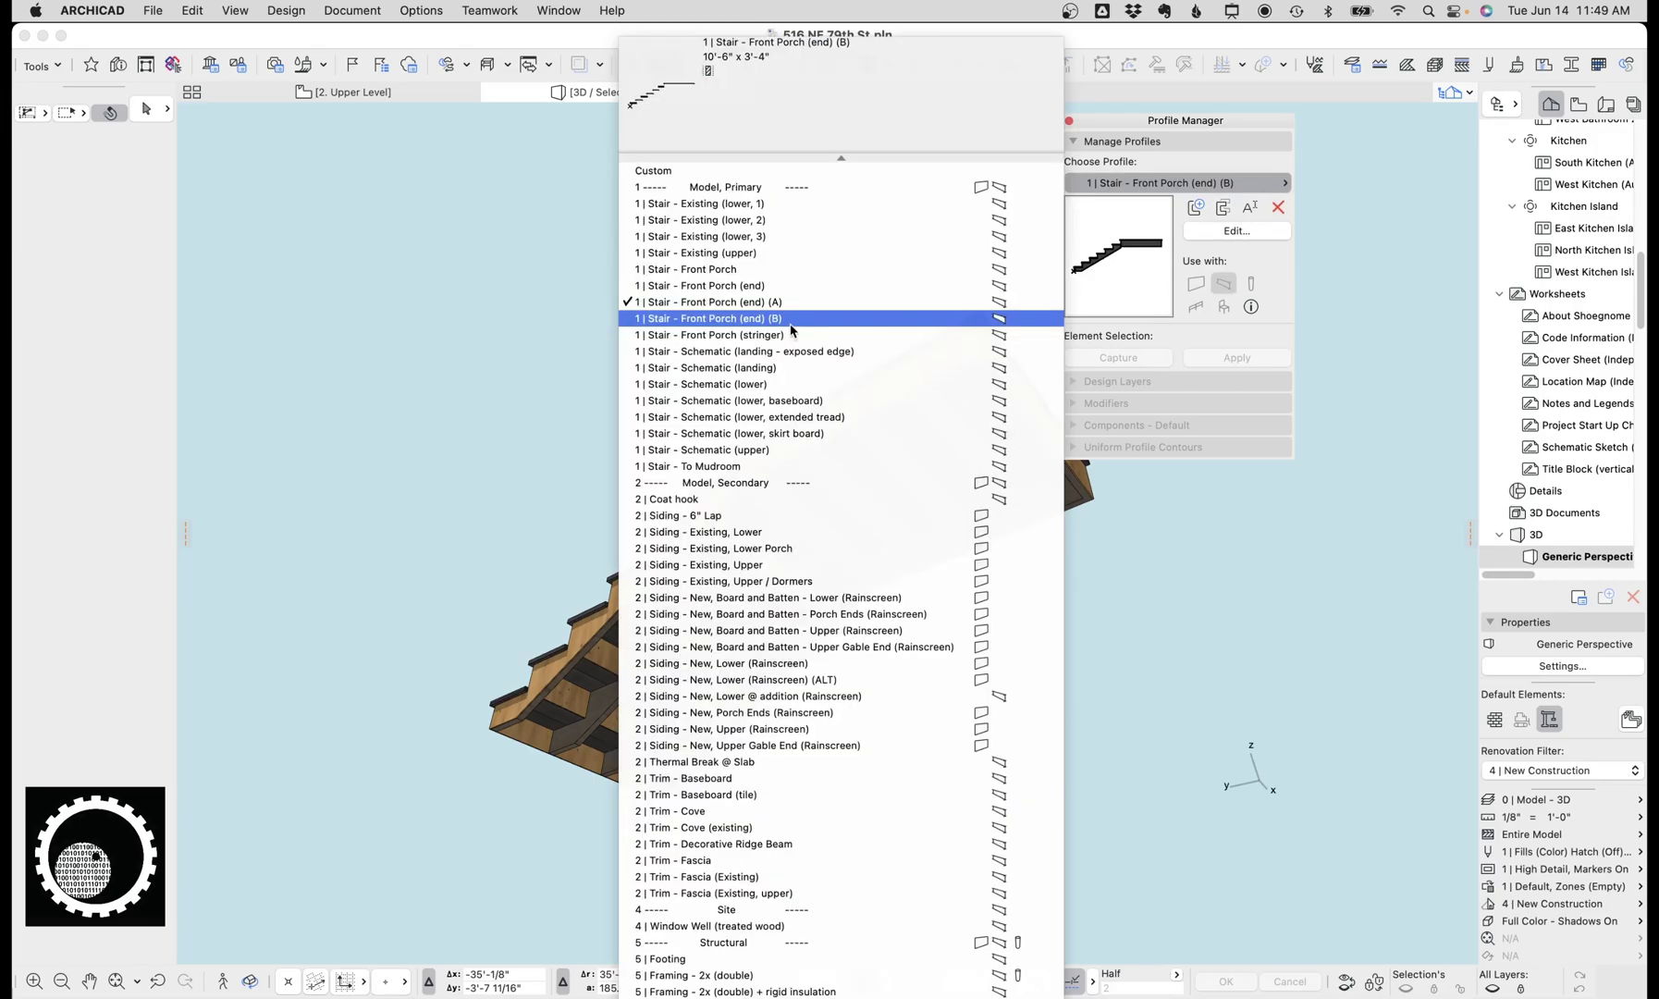
left_click(777, 269)
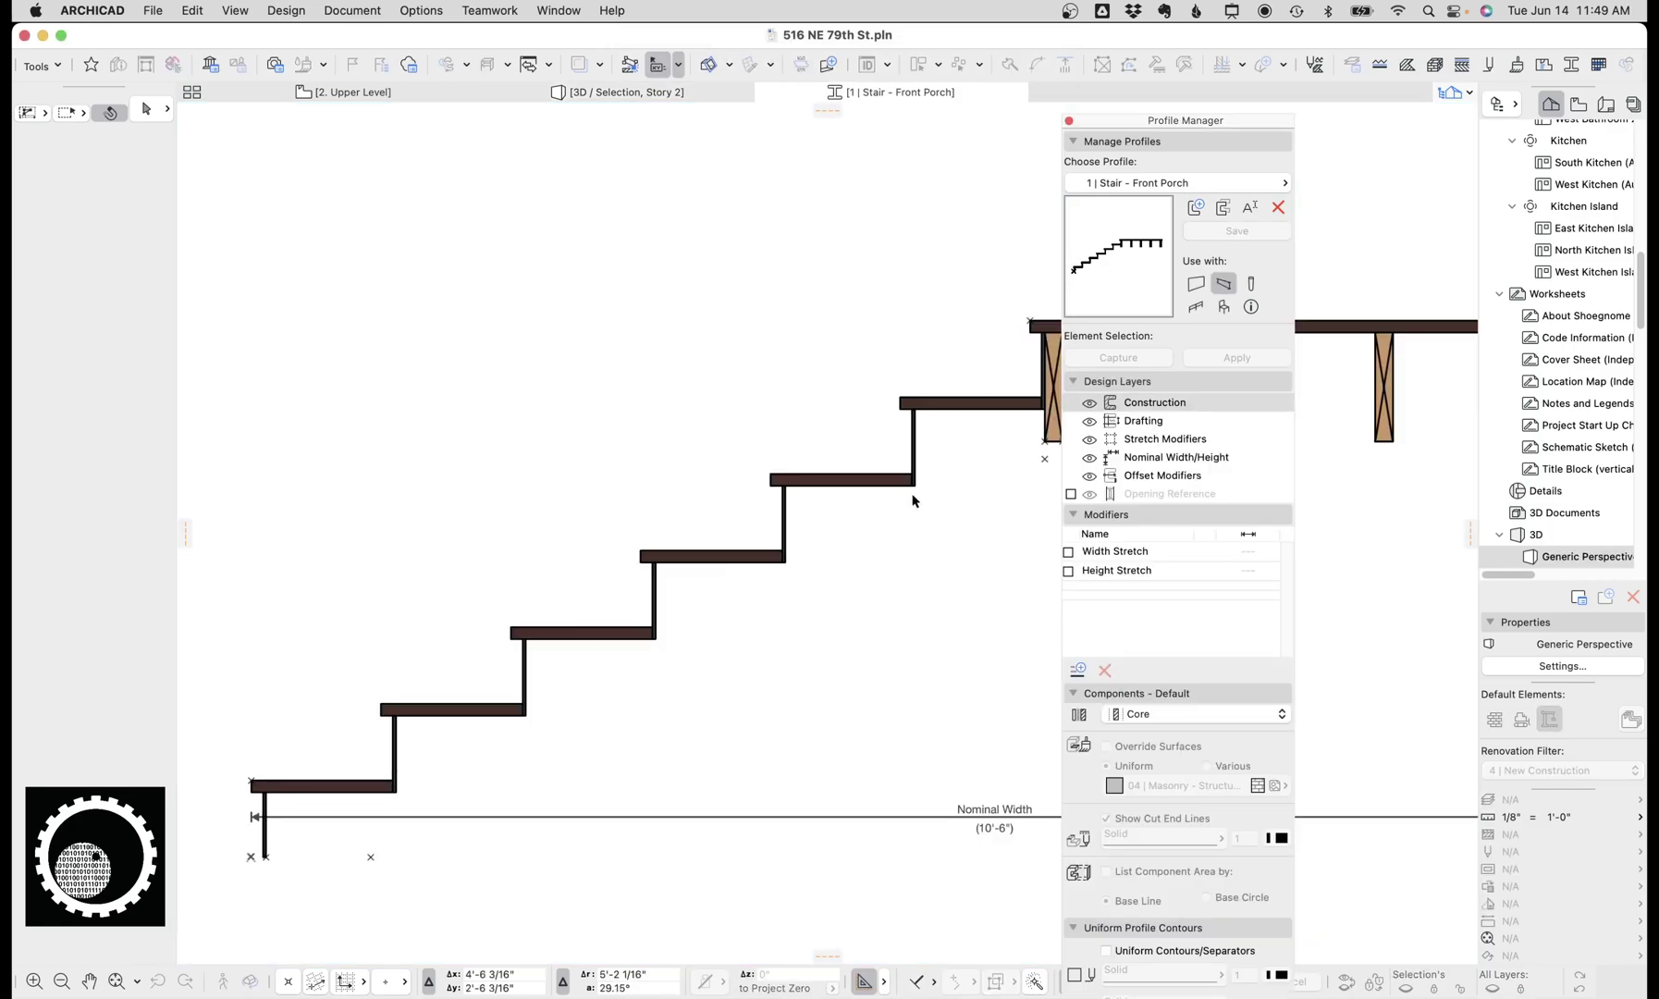
- Examine the treads, risers and landing joists in the Front Porch stair profile, then close the Profile Manager
scroll(819, 500, "down", 2)
middle_click_drag(811, 486, 485, 445)
scroll(848, 447, "down", 2)
middle_click_drag(1026, 453, 851, 448)
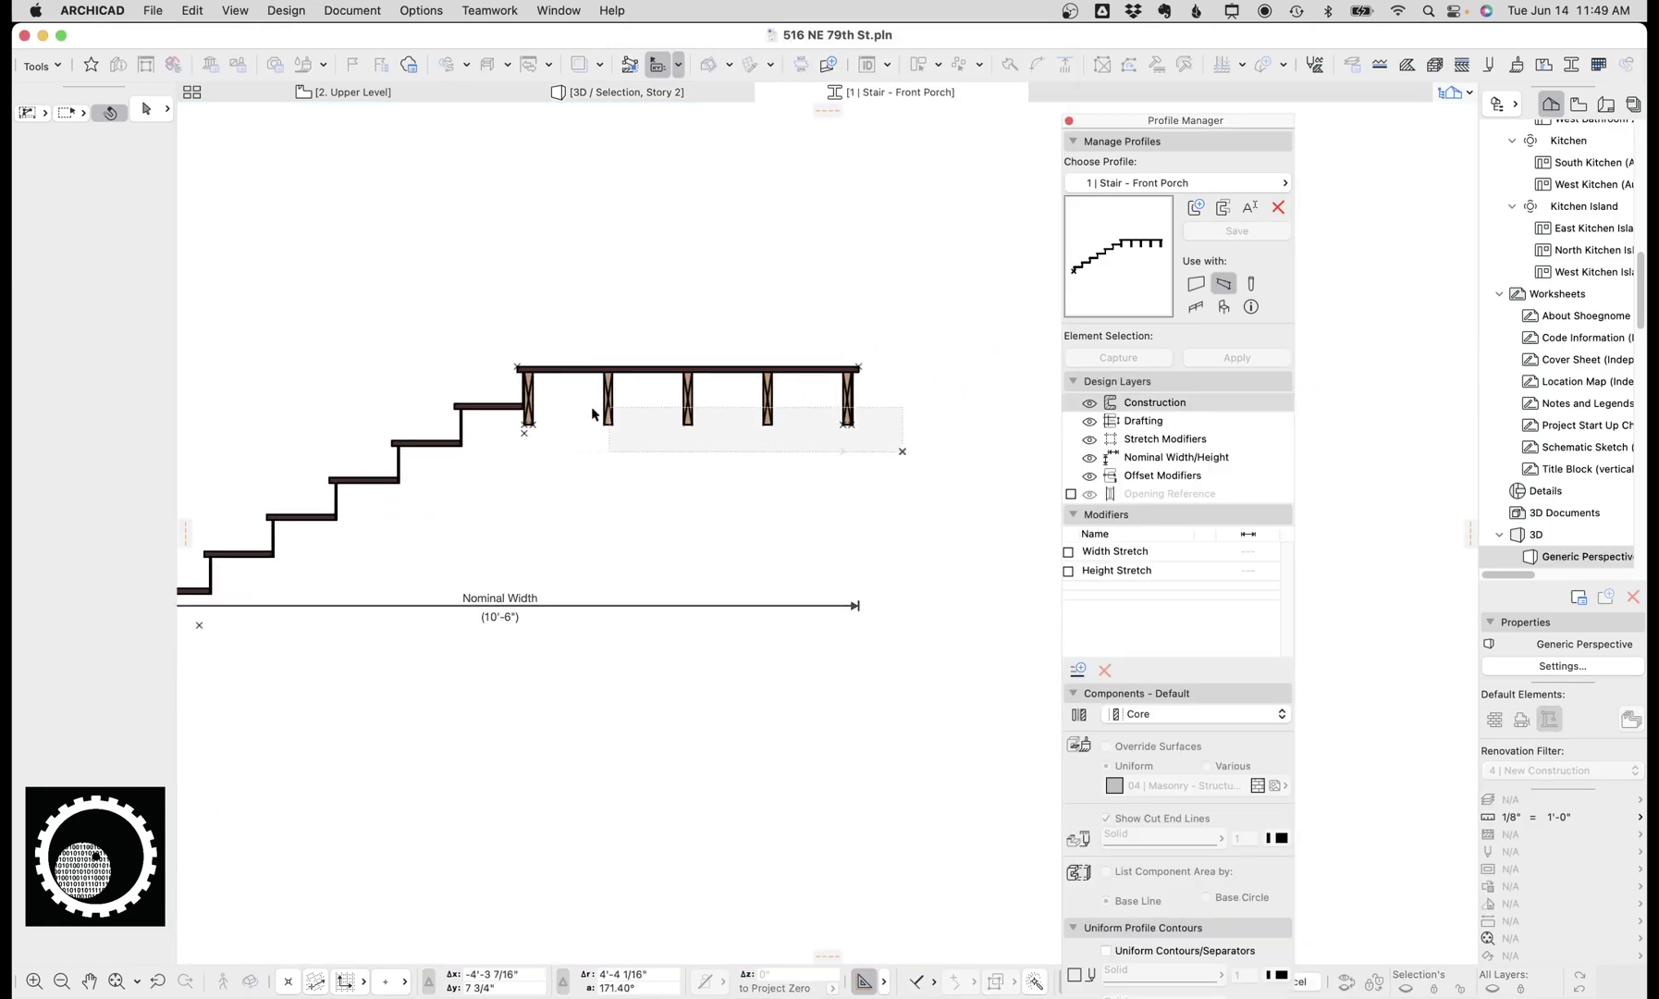
left_click(1068, 121)
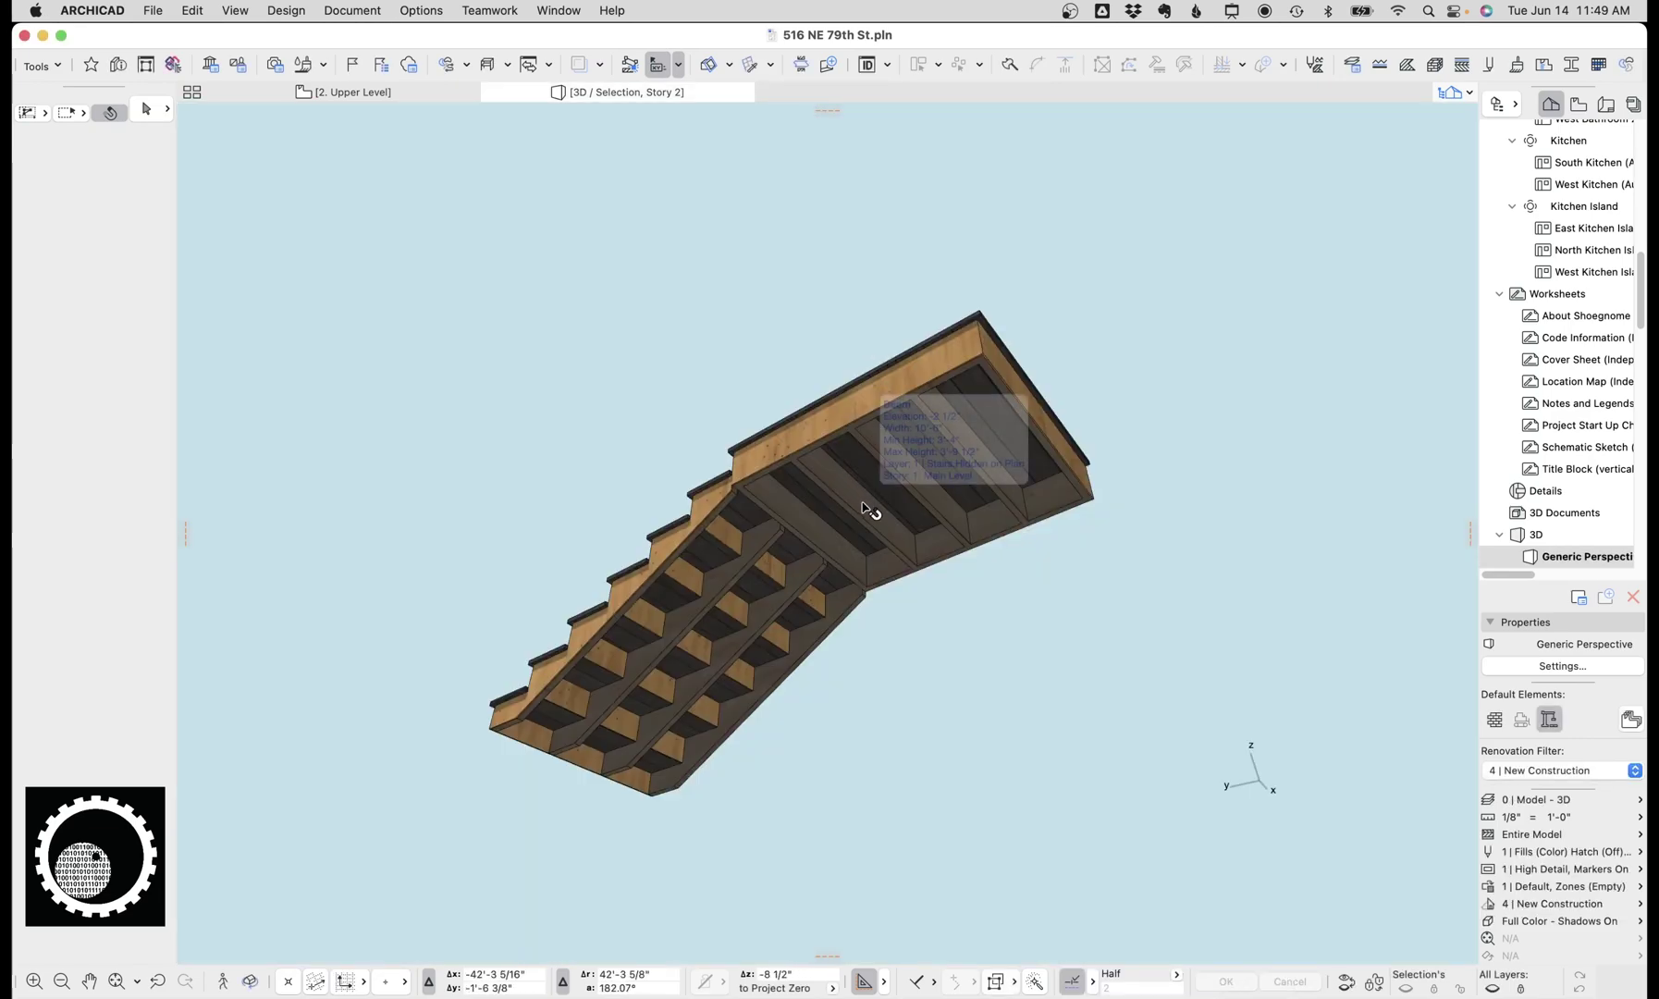
- Inspect the isolated stair and landing framing from underneath on both sides in 3D
middle_click_drag(998, 434, 1041, 483, "shift")
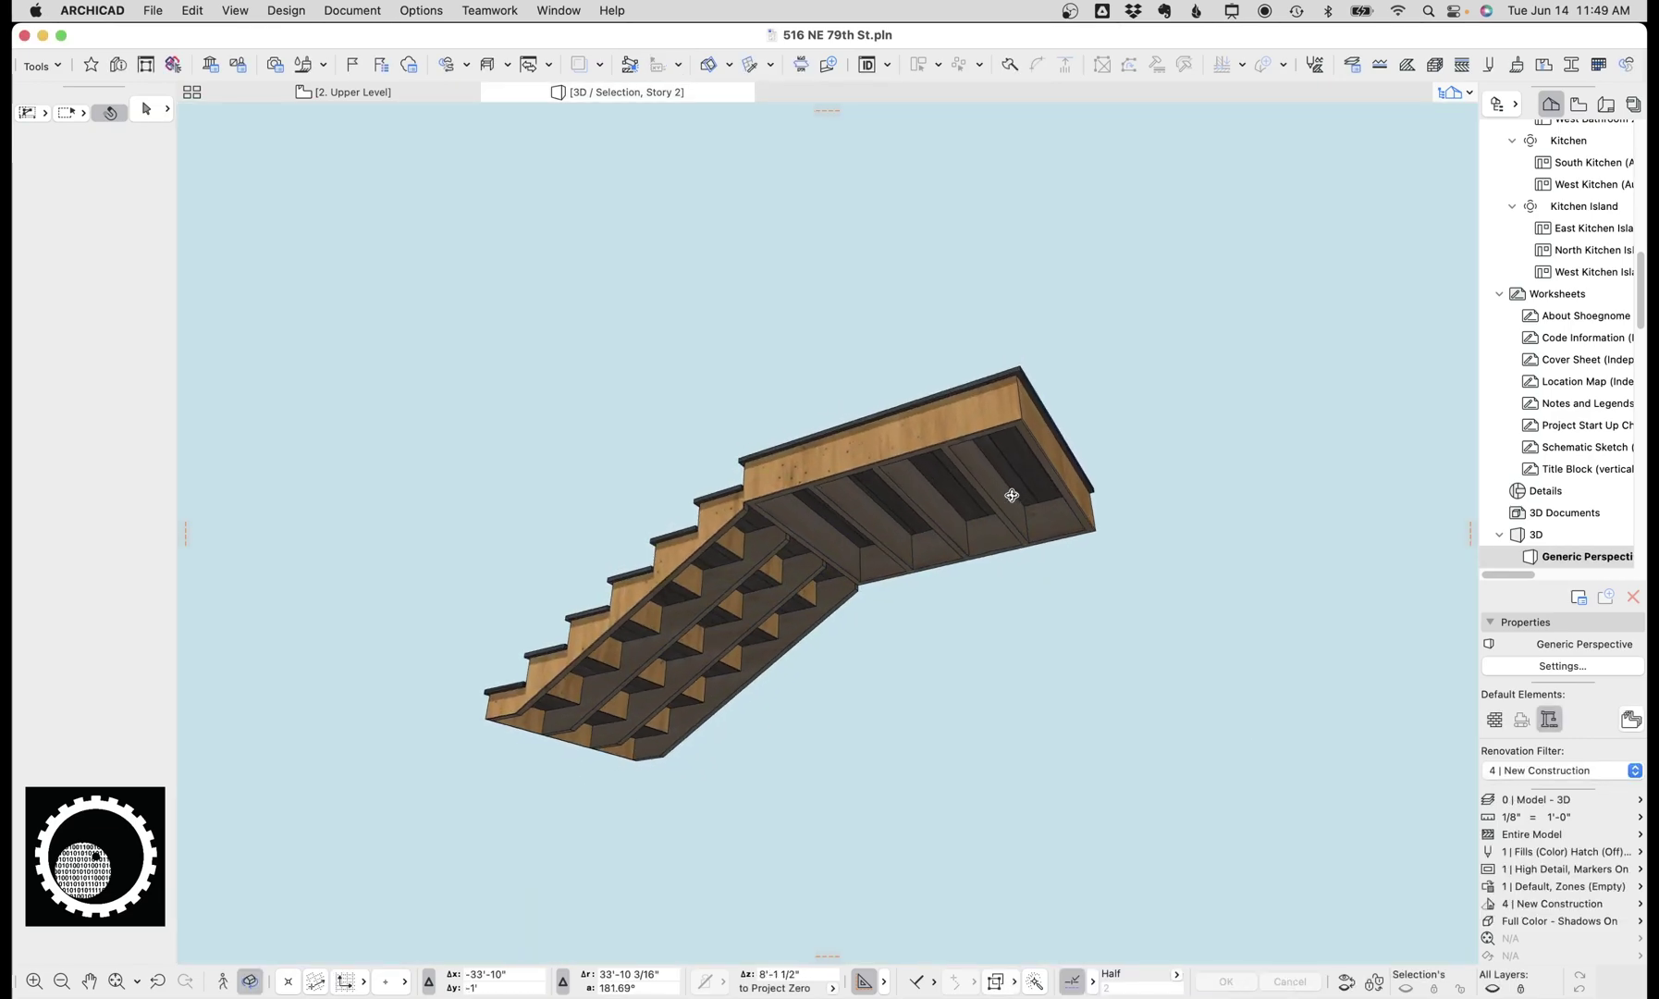
left_click_drag(1007, 494, 881, 548)
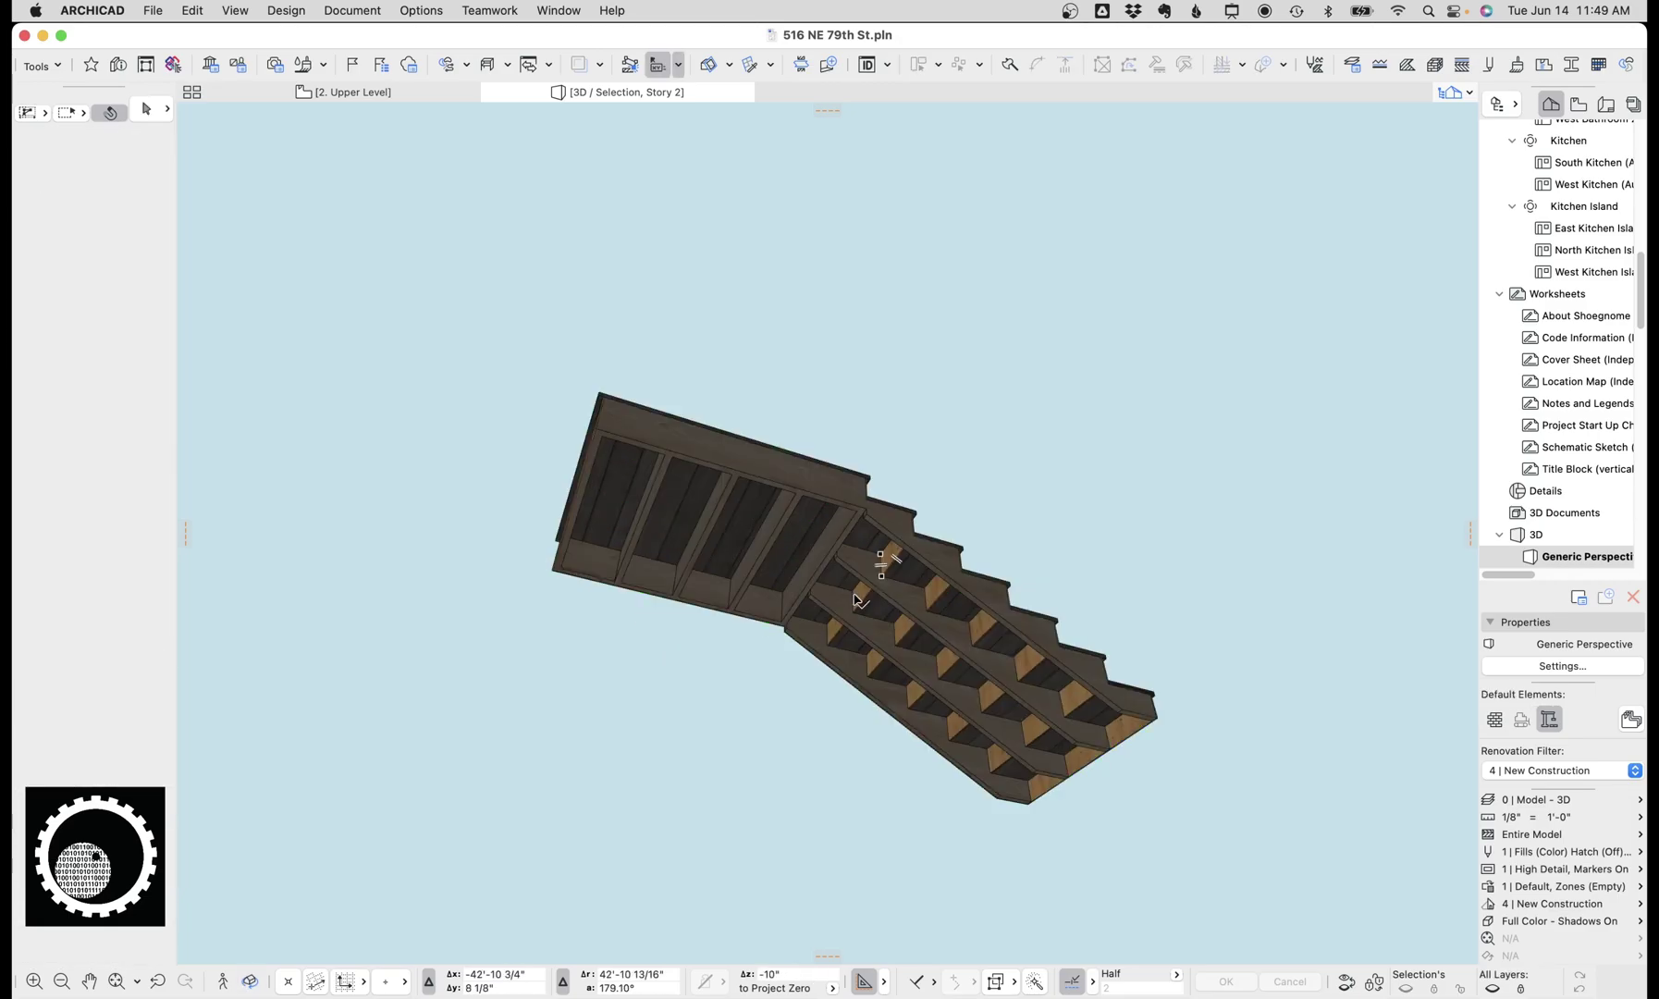
middle_click_drag(857, 599, 875, 701, "shift")
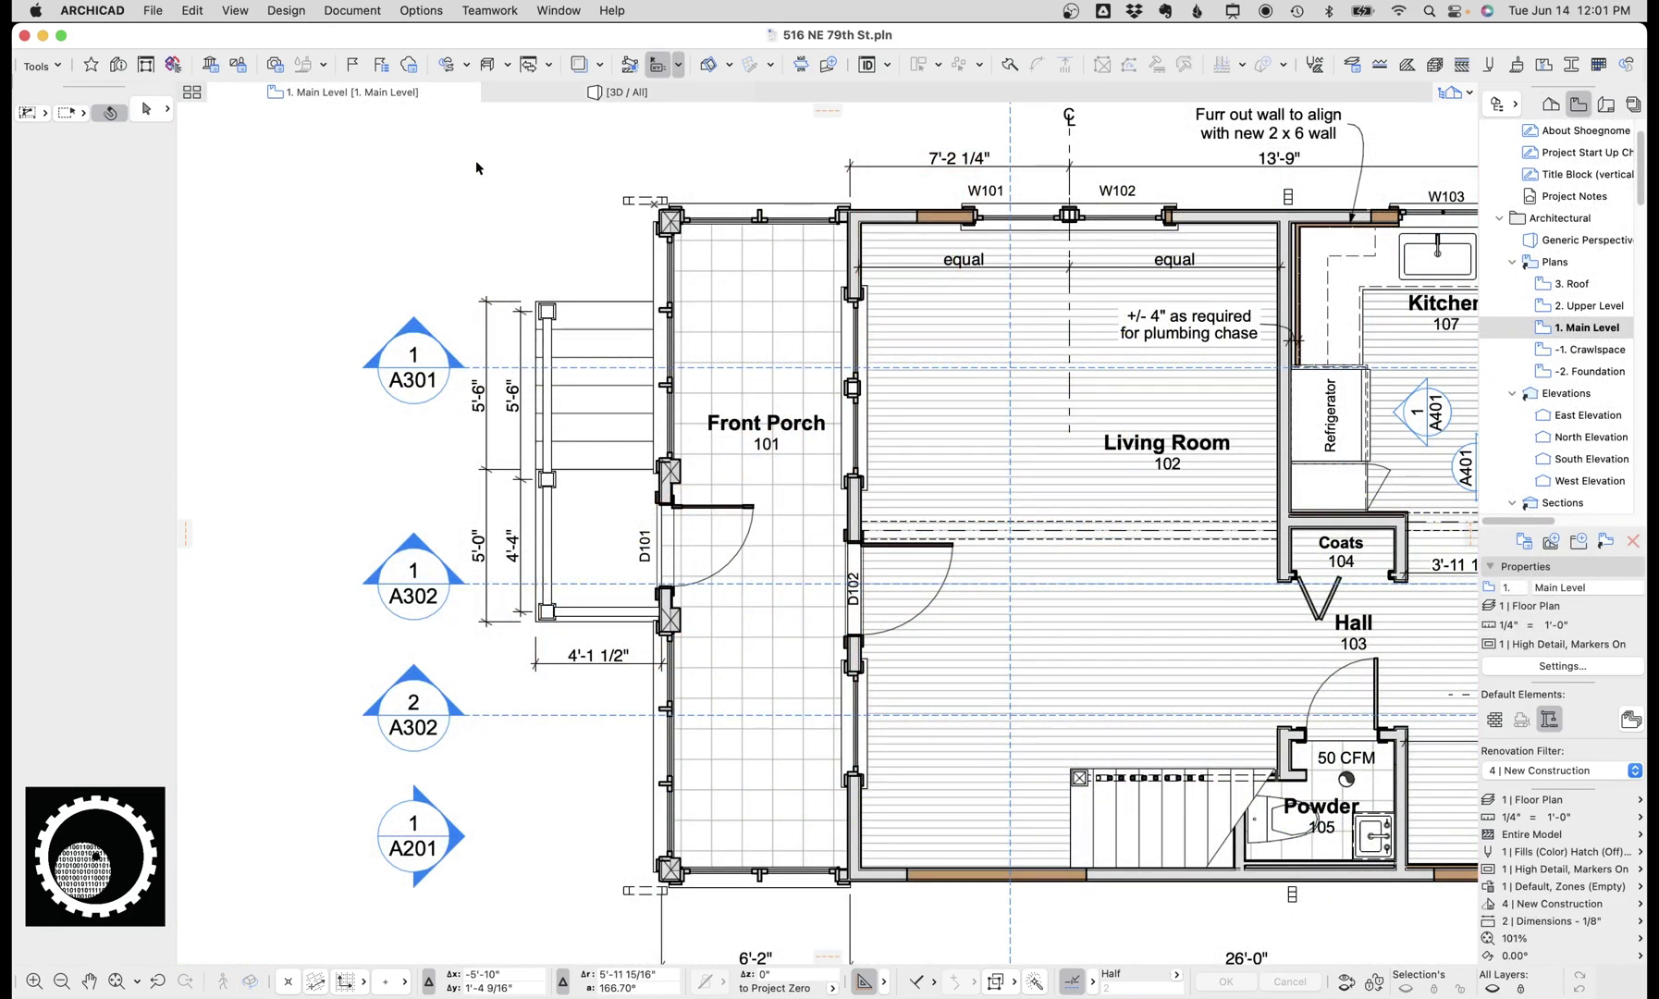
- On the main level plan, inspect the porch landing's lower corner post and the 2D stair fill, then clear the selection
left_click(546, 611)
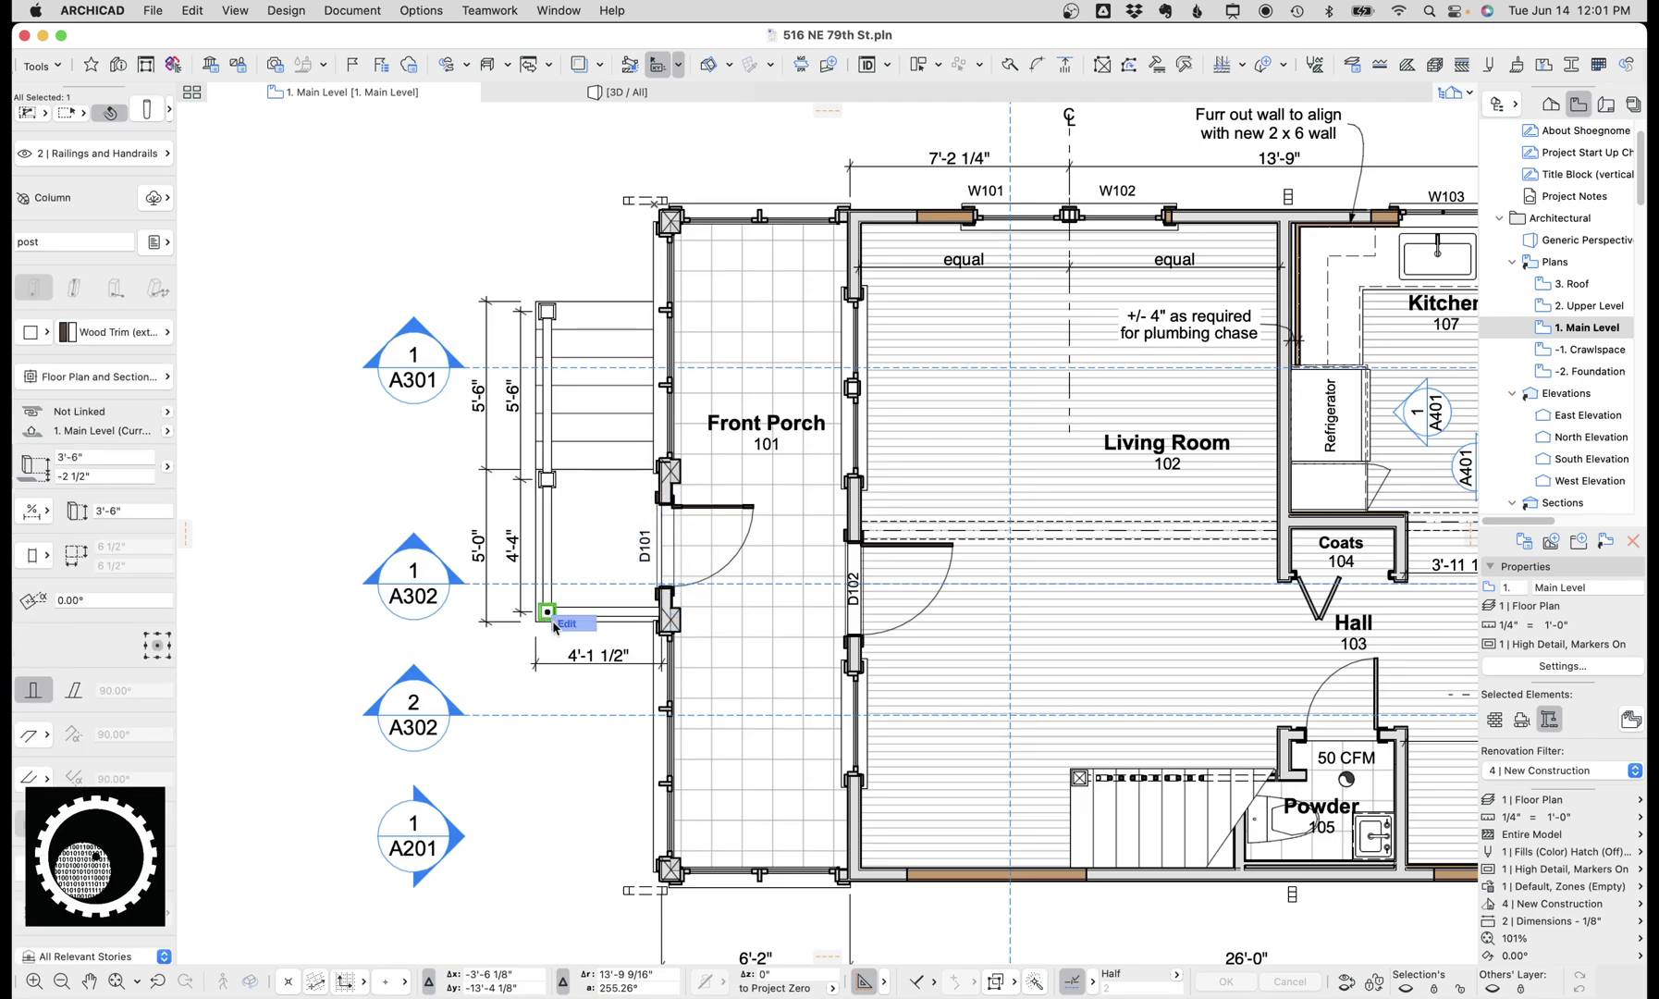
key("Escape")
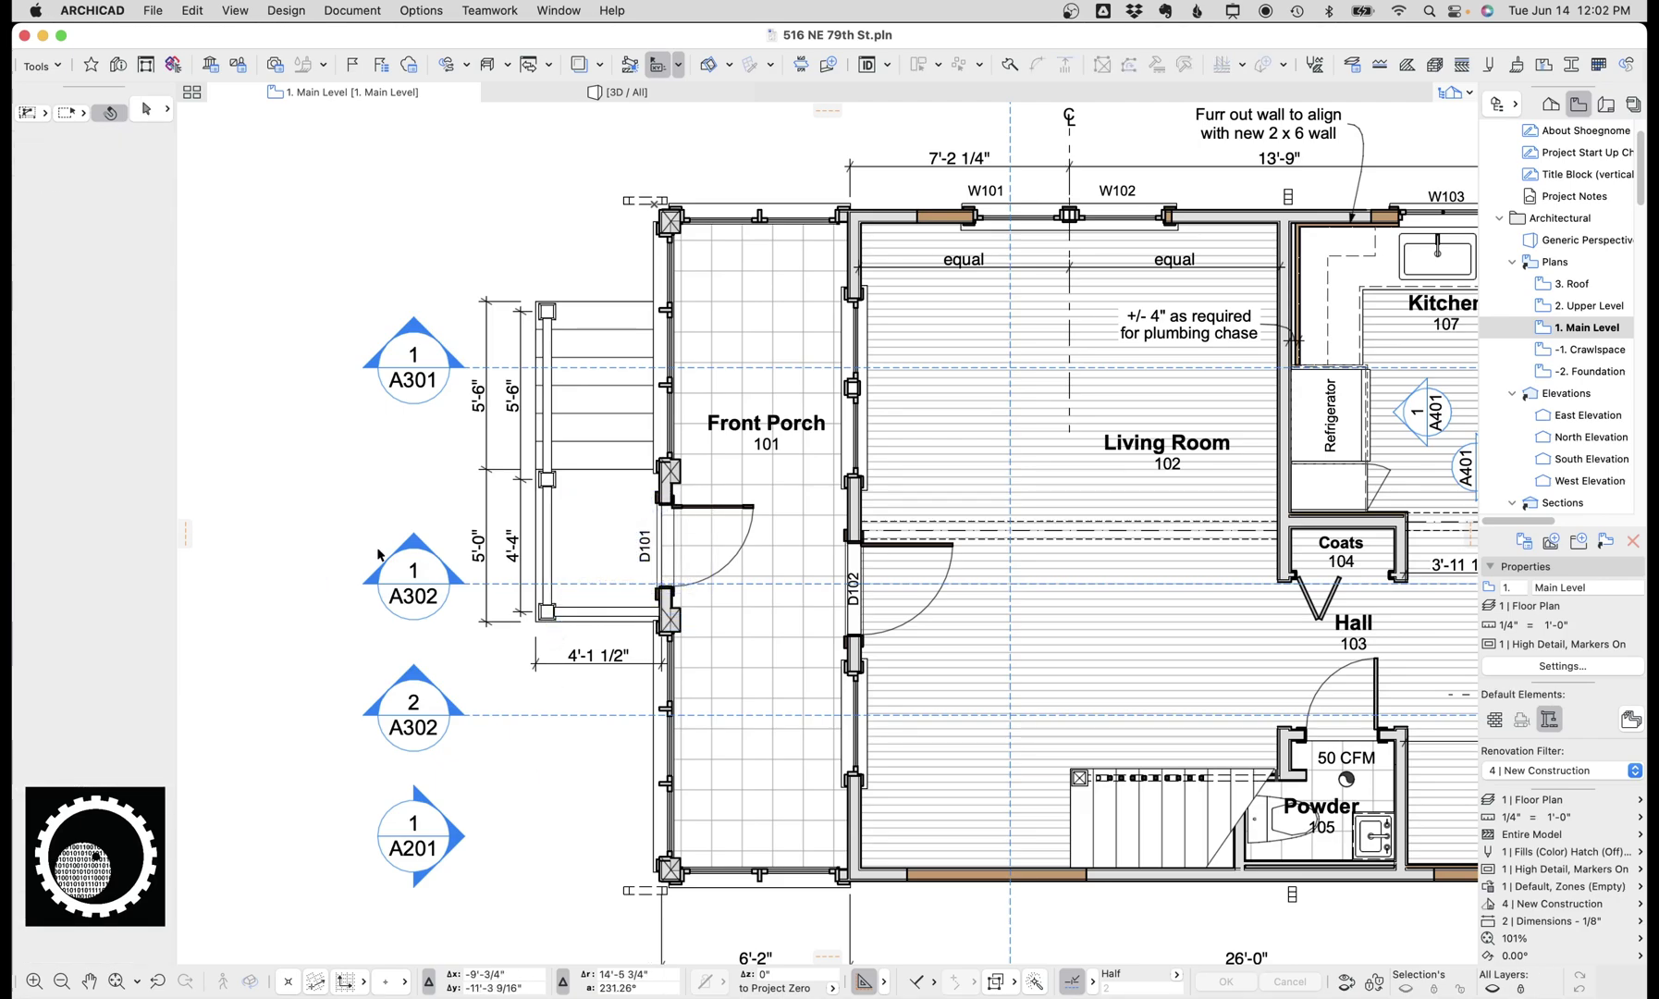
left_click(618, 534)
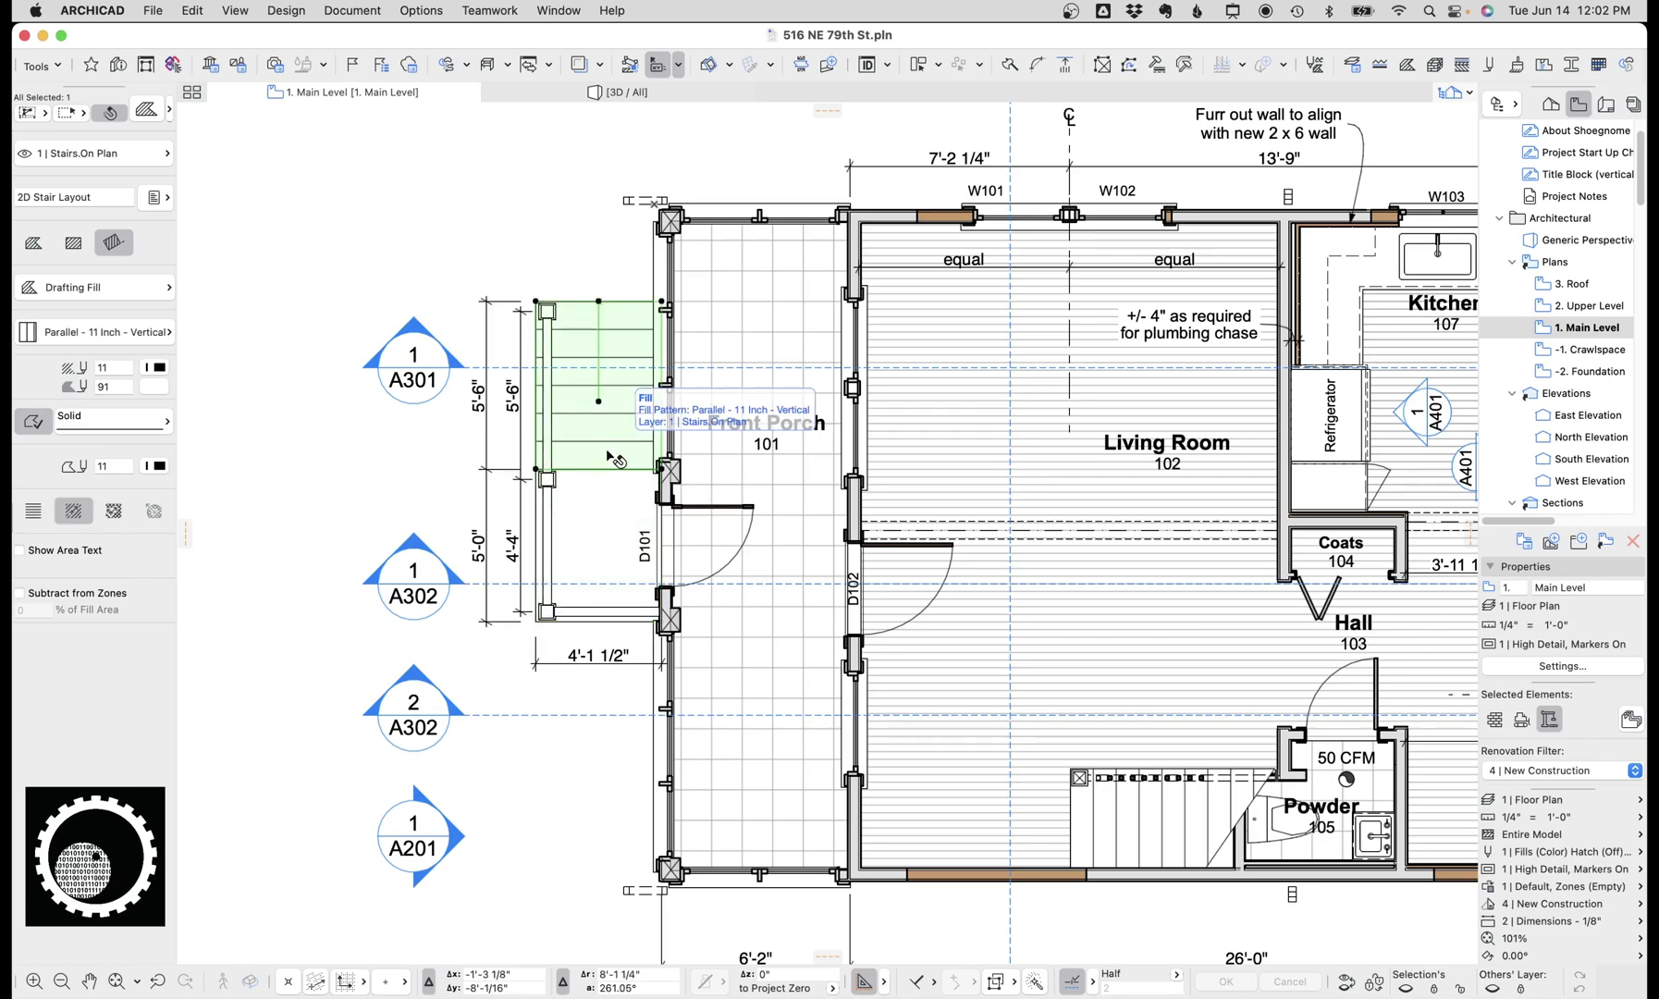
left_click(353, 481)
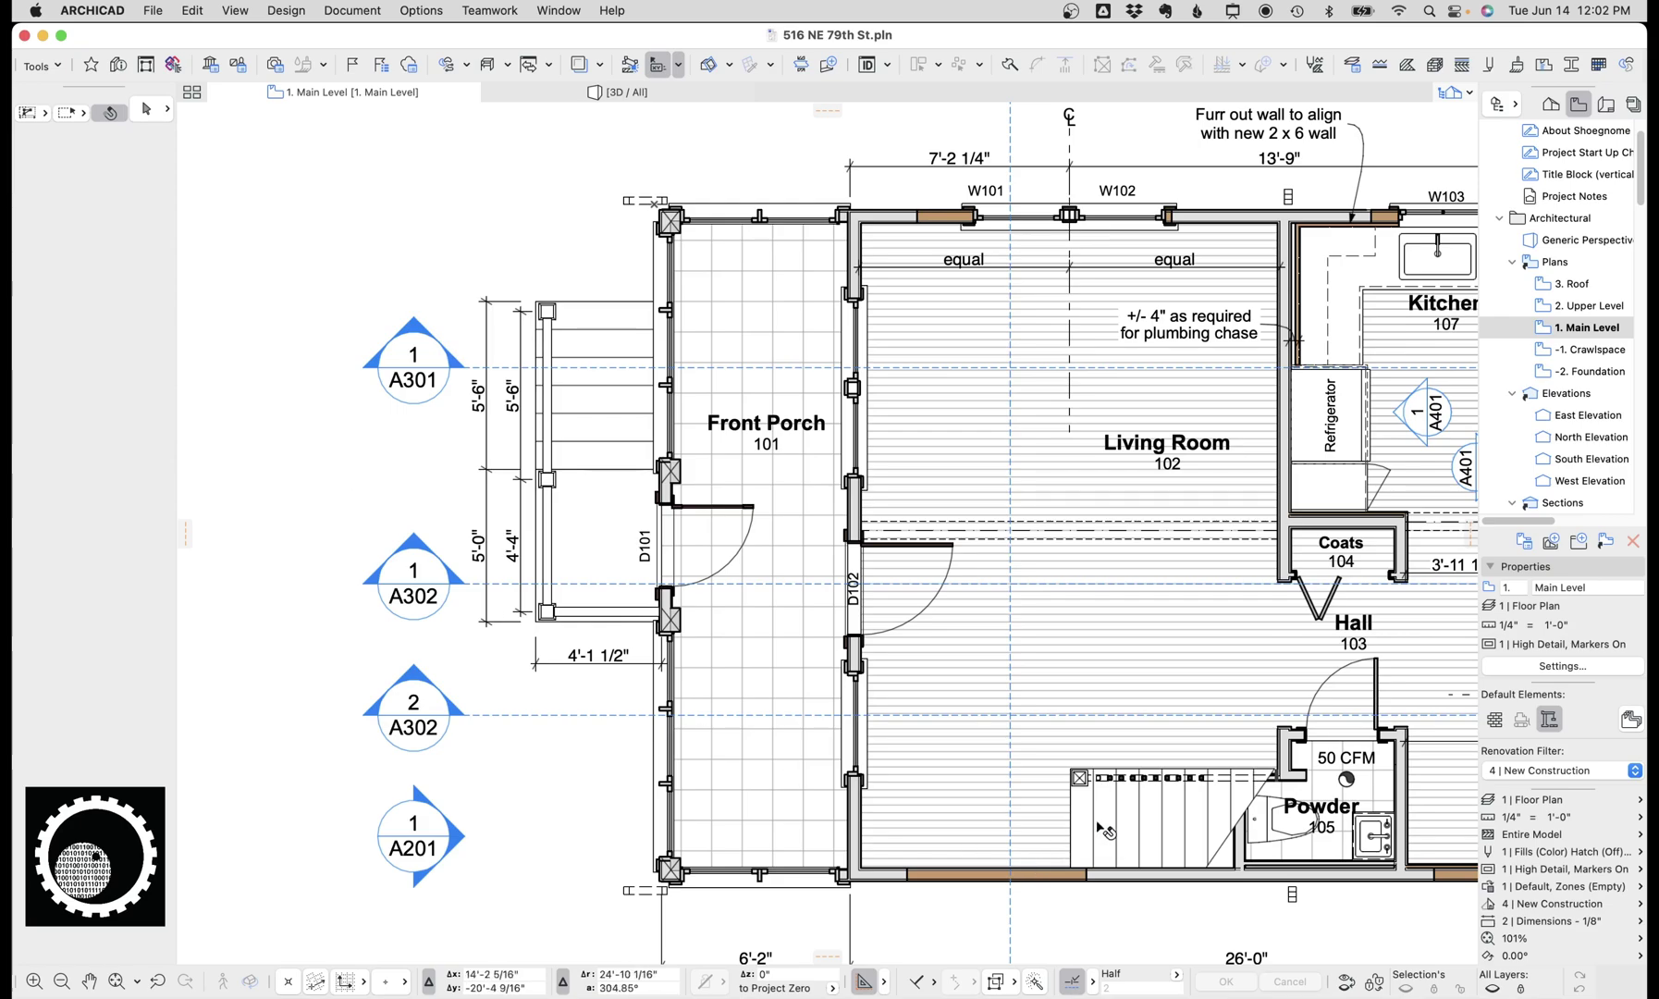
- Select the 2D drafting fill of the interior staircase beside the powder room to inspect its settings
middle_click_drag(1173, 821, 980, 729)
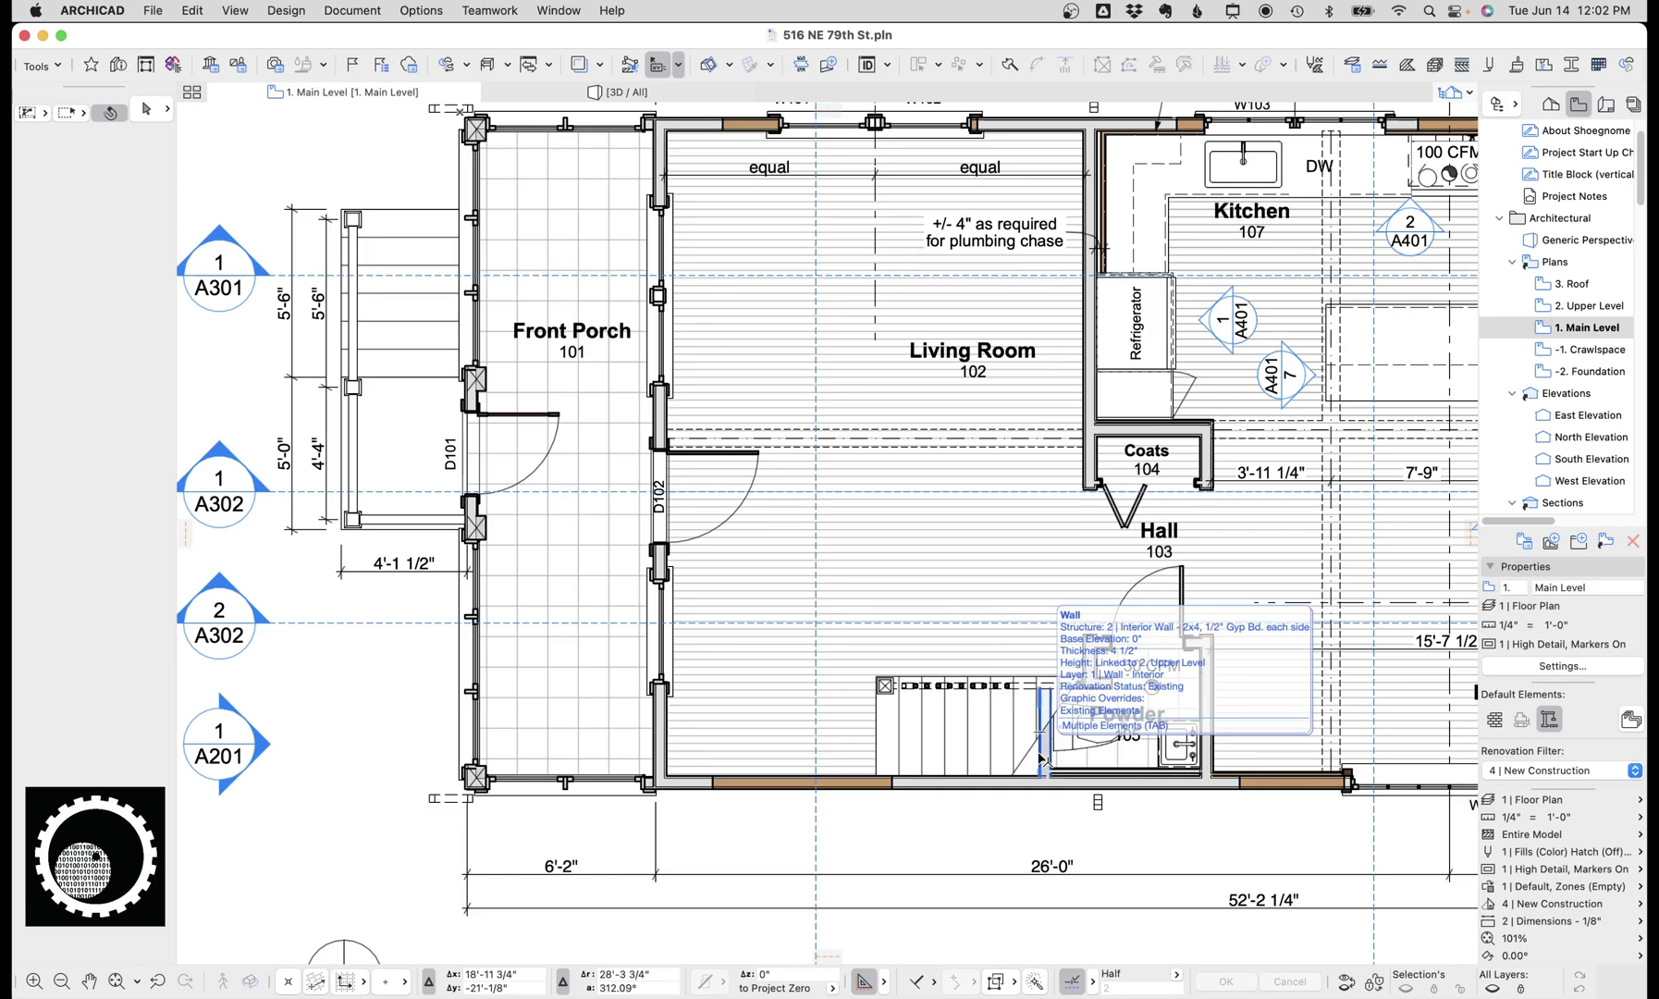
scroll(1019, 716, "up", 5)
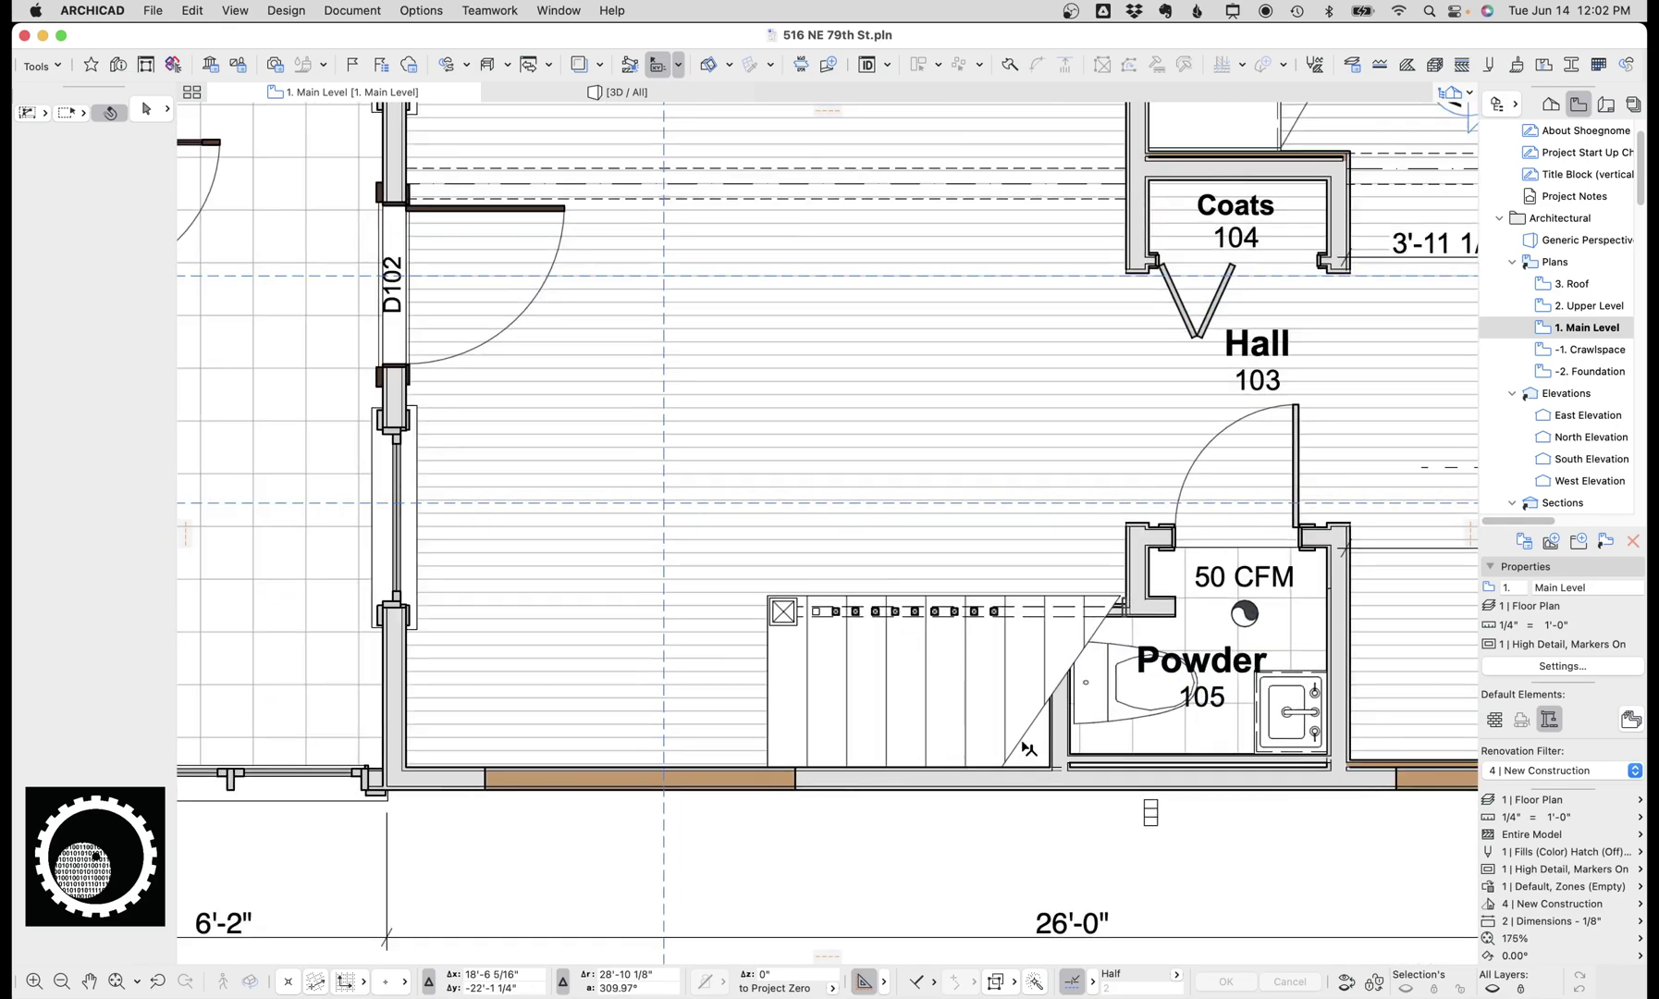
left_click(1020, 717)
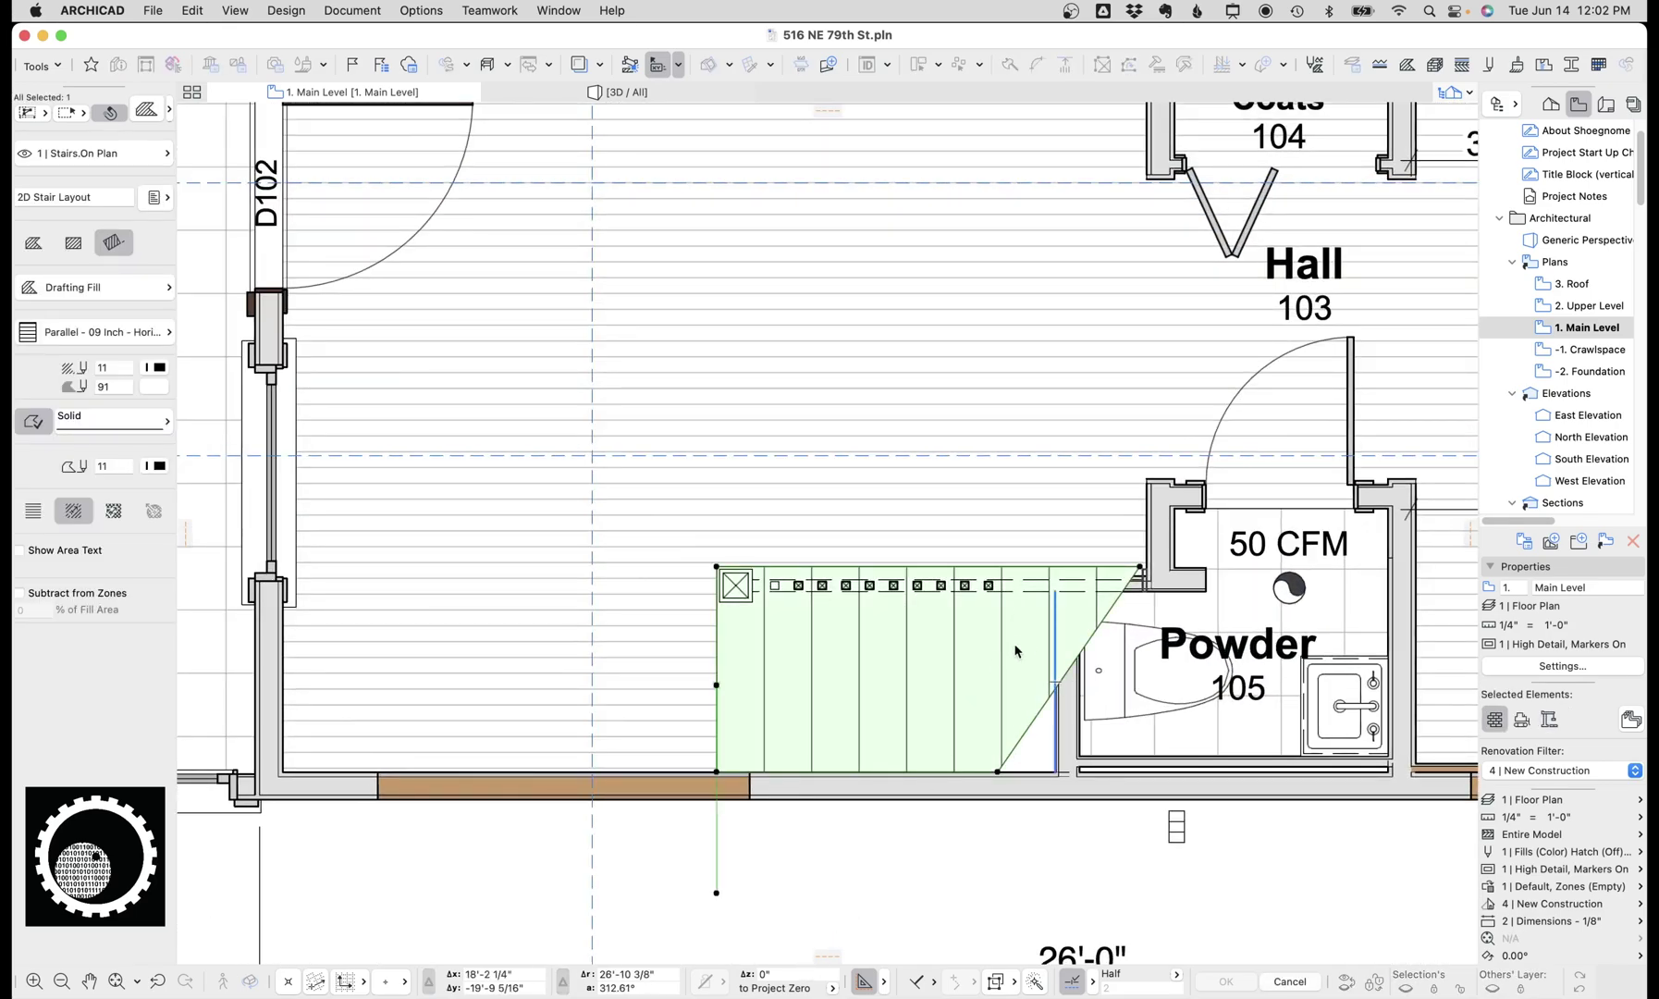
scroll(684, 721, "down", 1)
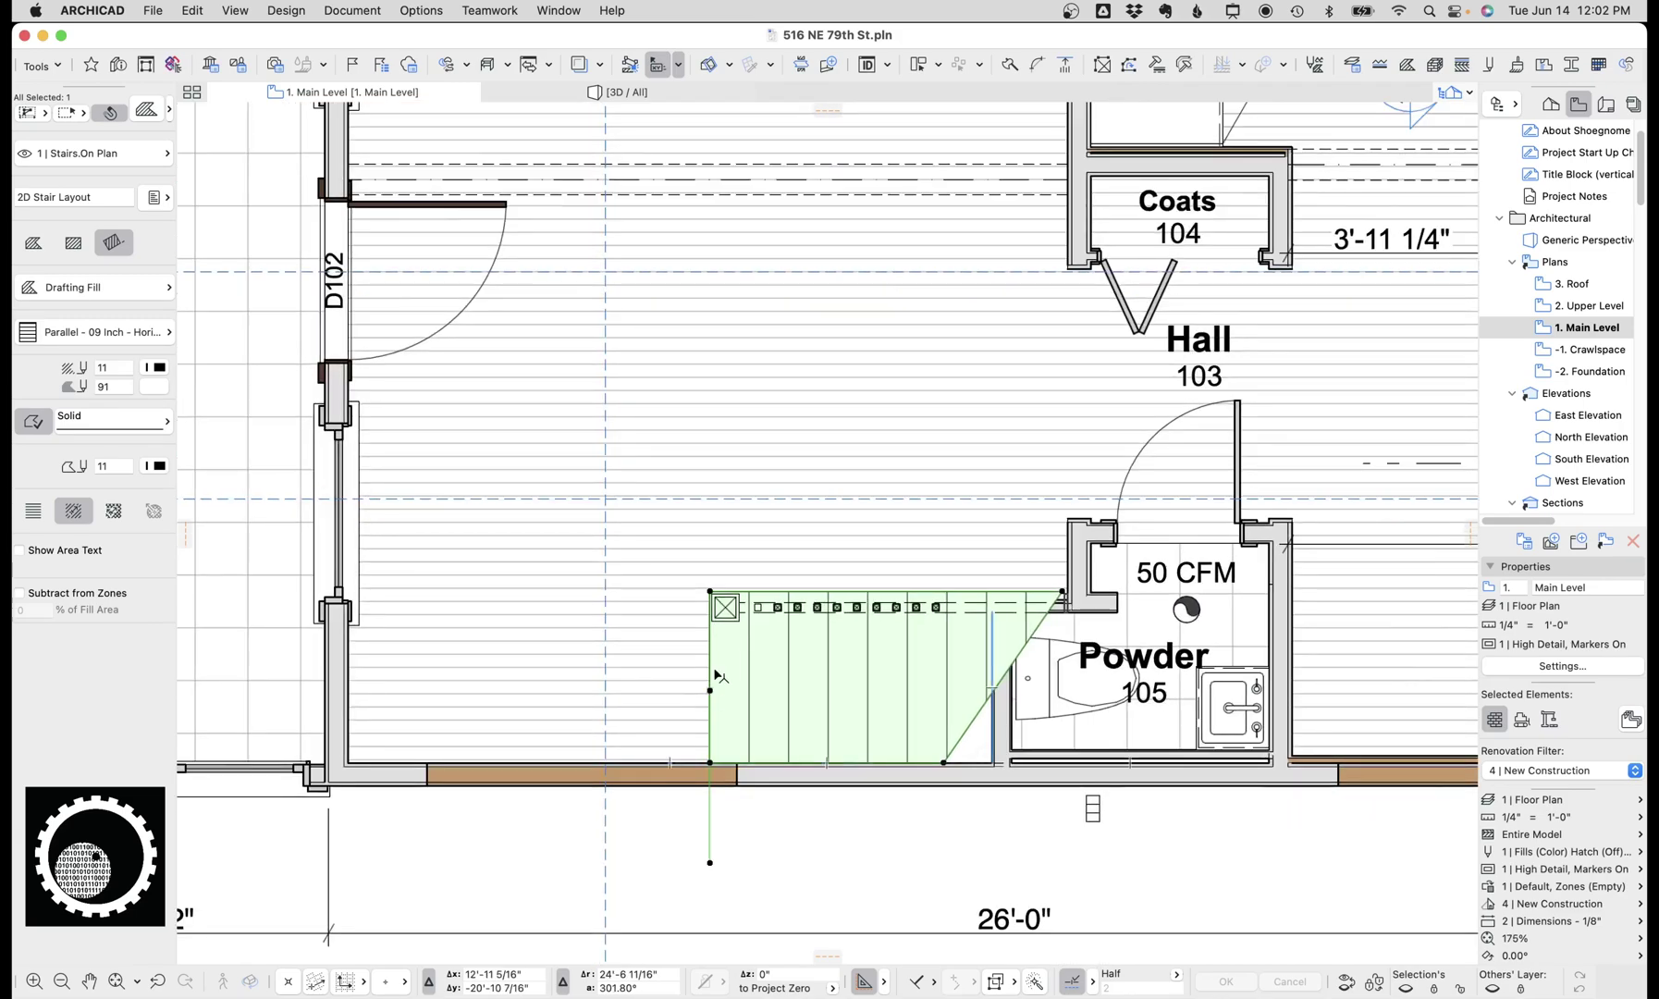
- Select the 2D drafting fill of the front porch stair on the main level plan to inspect its pattern and layer, then deselect it
scroll(678, 615, "down", 1)
scroll(678, 615, "down", 2)
middle_click_drag(517, 621, 986, 727)
middle_click_drag(593, 435, 658, 498)
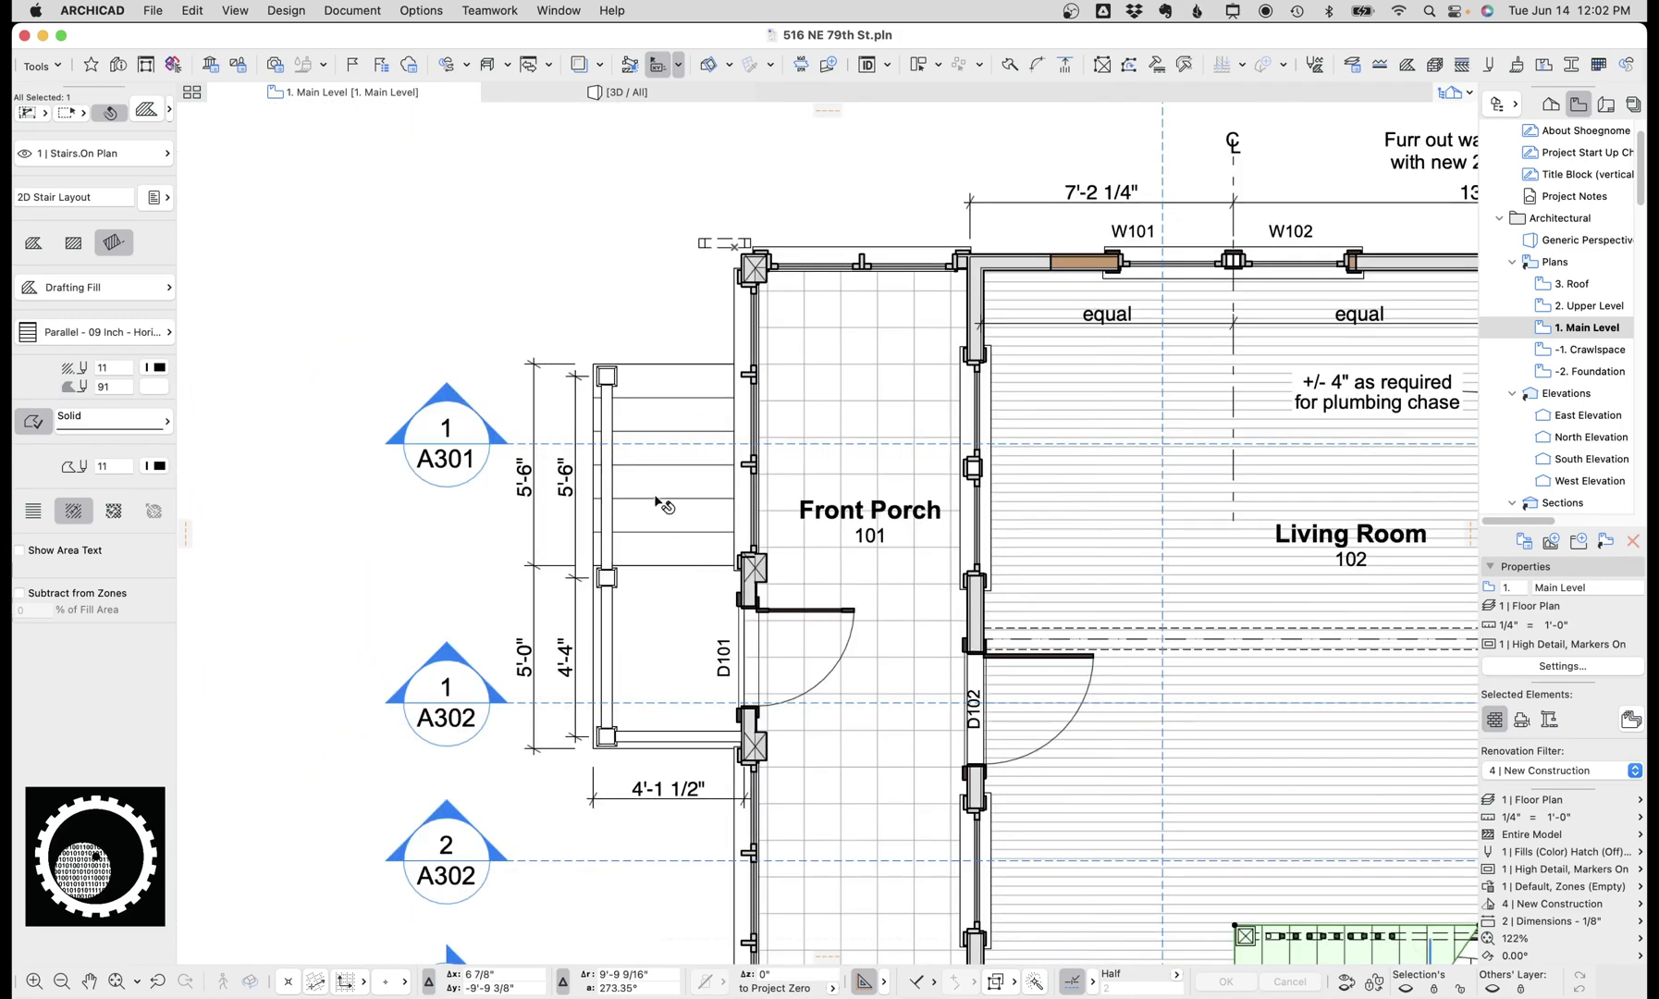
left_click(660, 414)
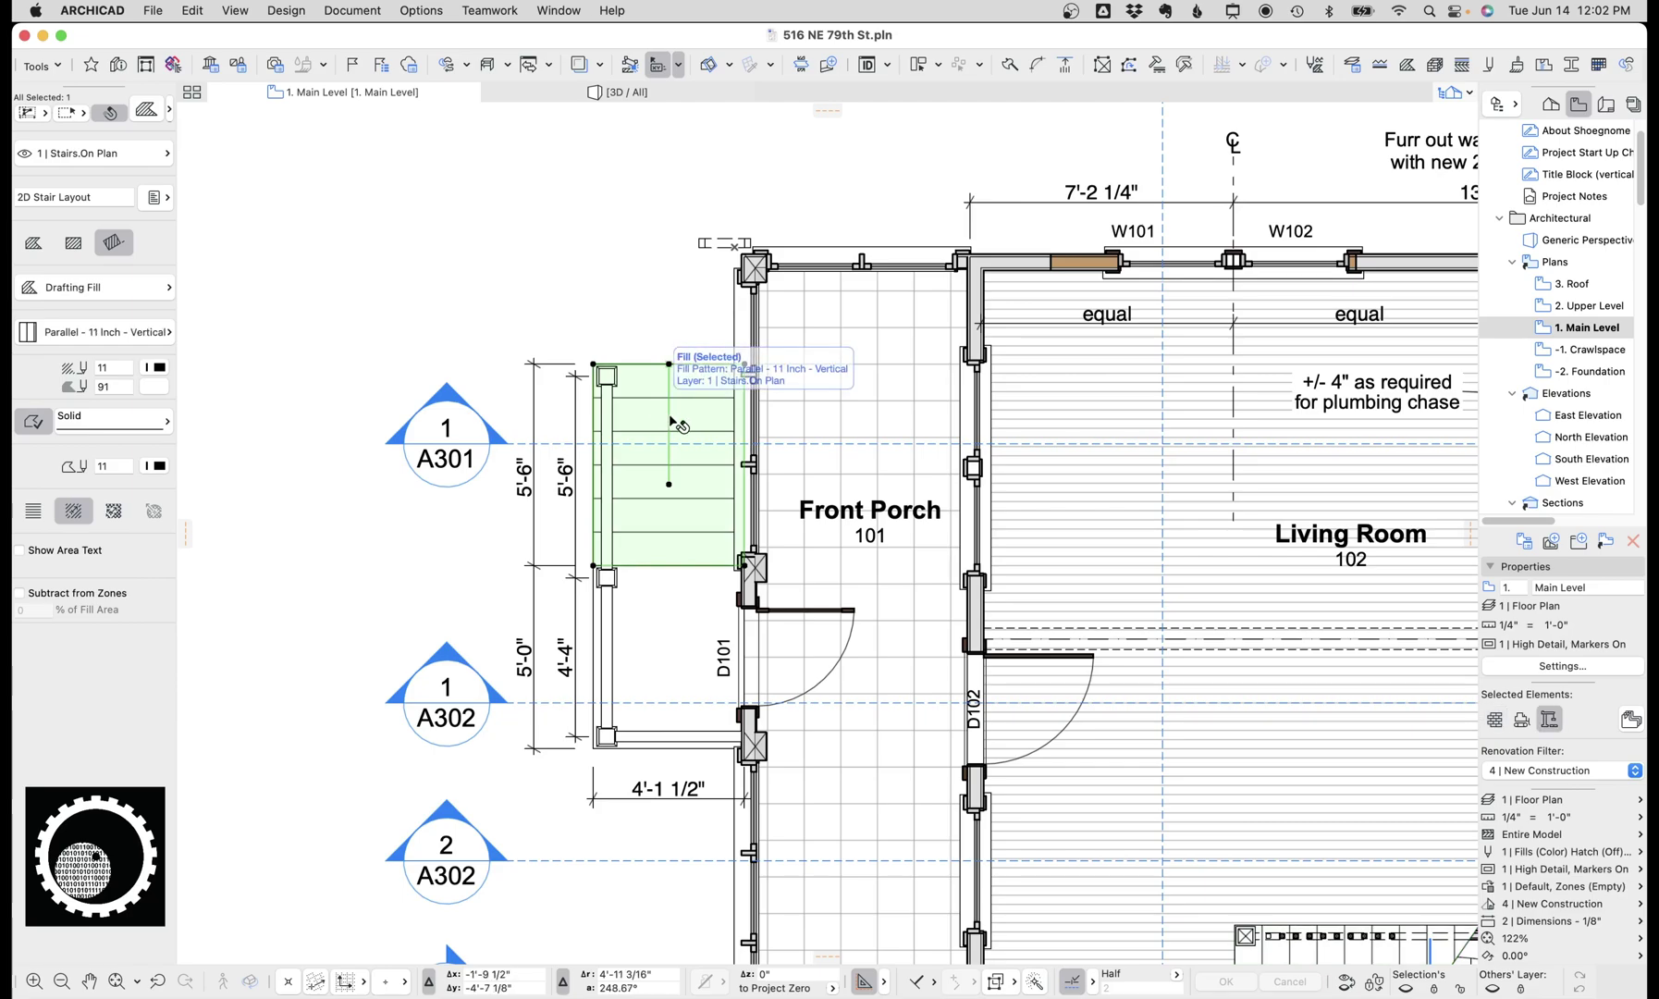
key("Escape")
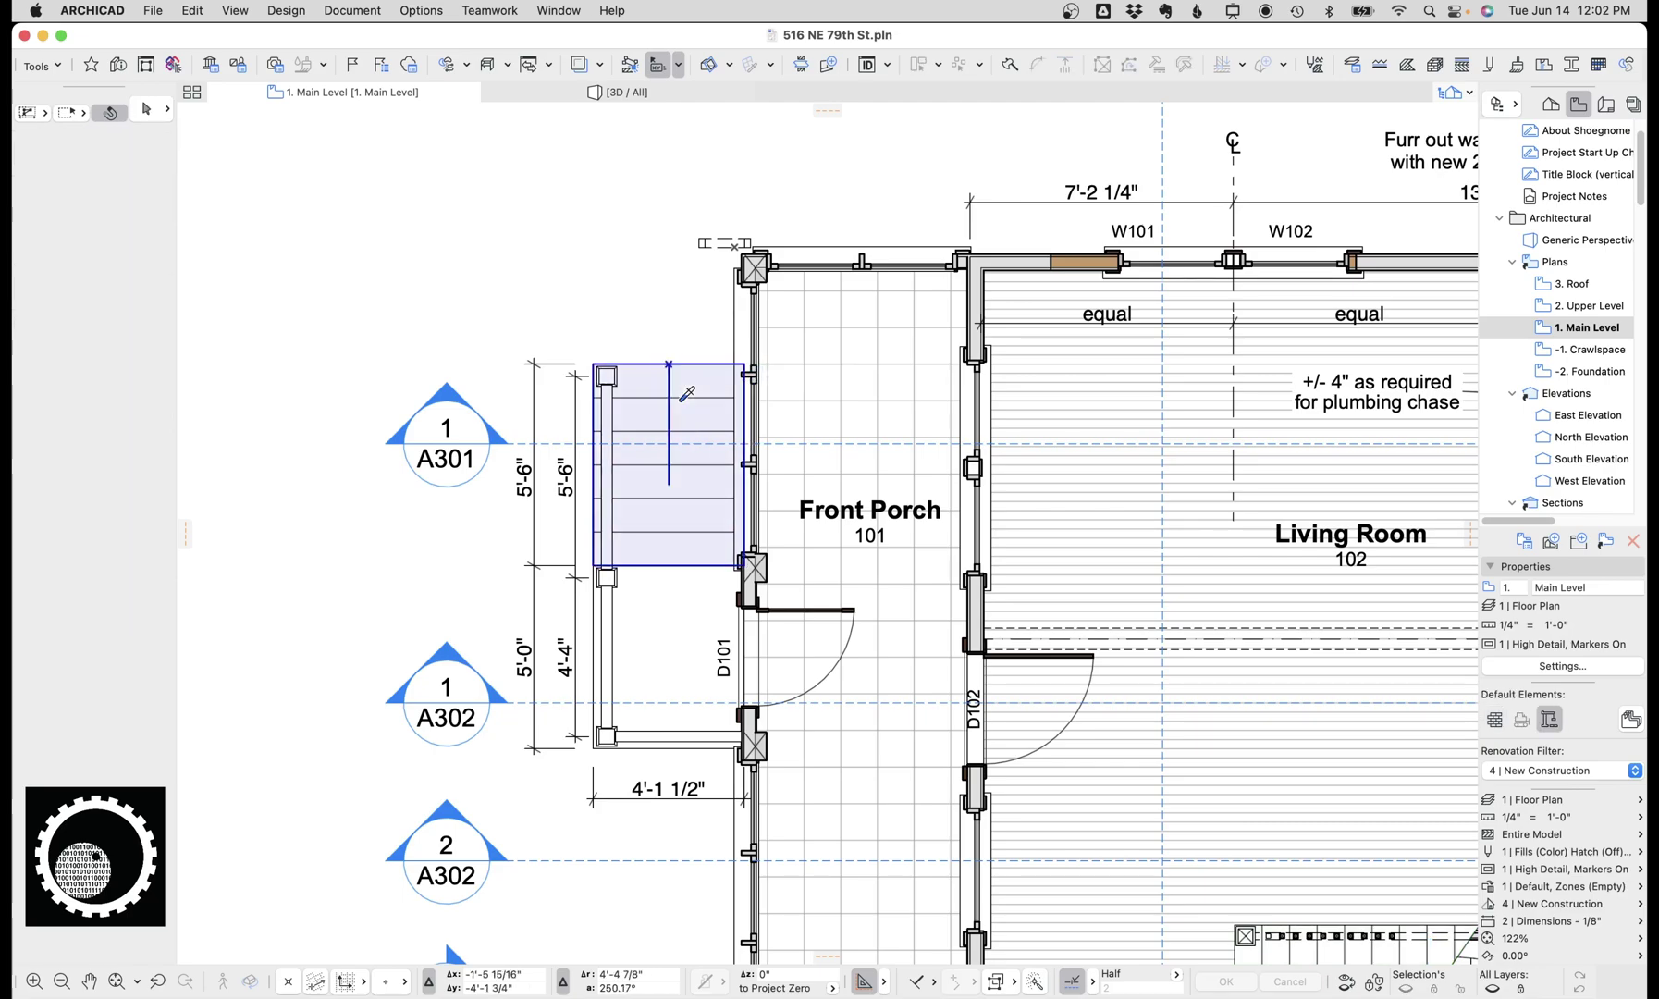
- Draw a rectangular Parallel - 11 Inch - Vertical drafting fill about 3' wide and 6'-8" long in the empty area beside the porch section markers
left_click(68, 337)
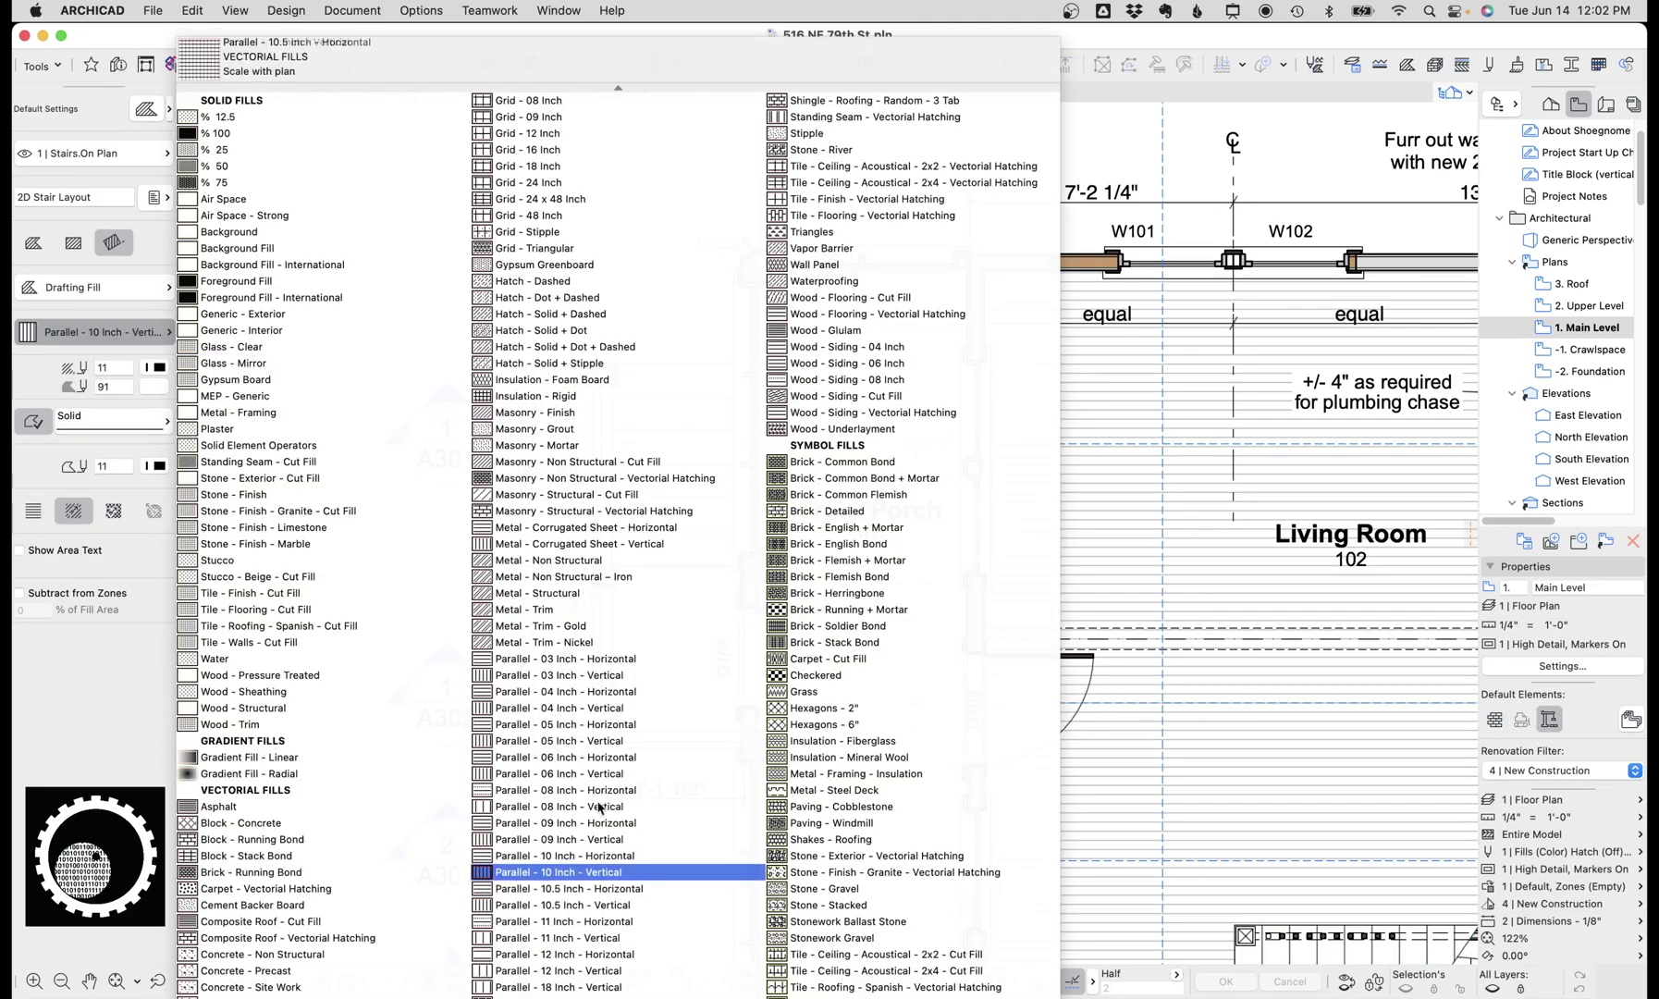
left_click(115, 500)
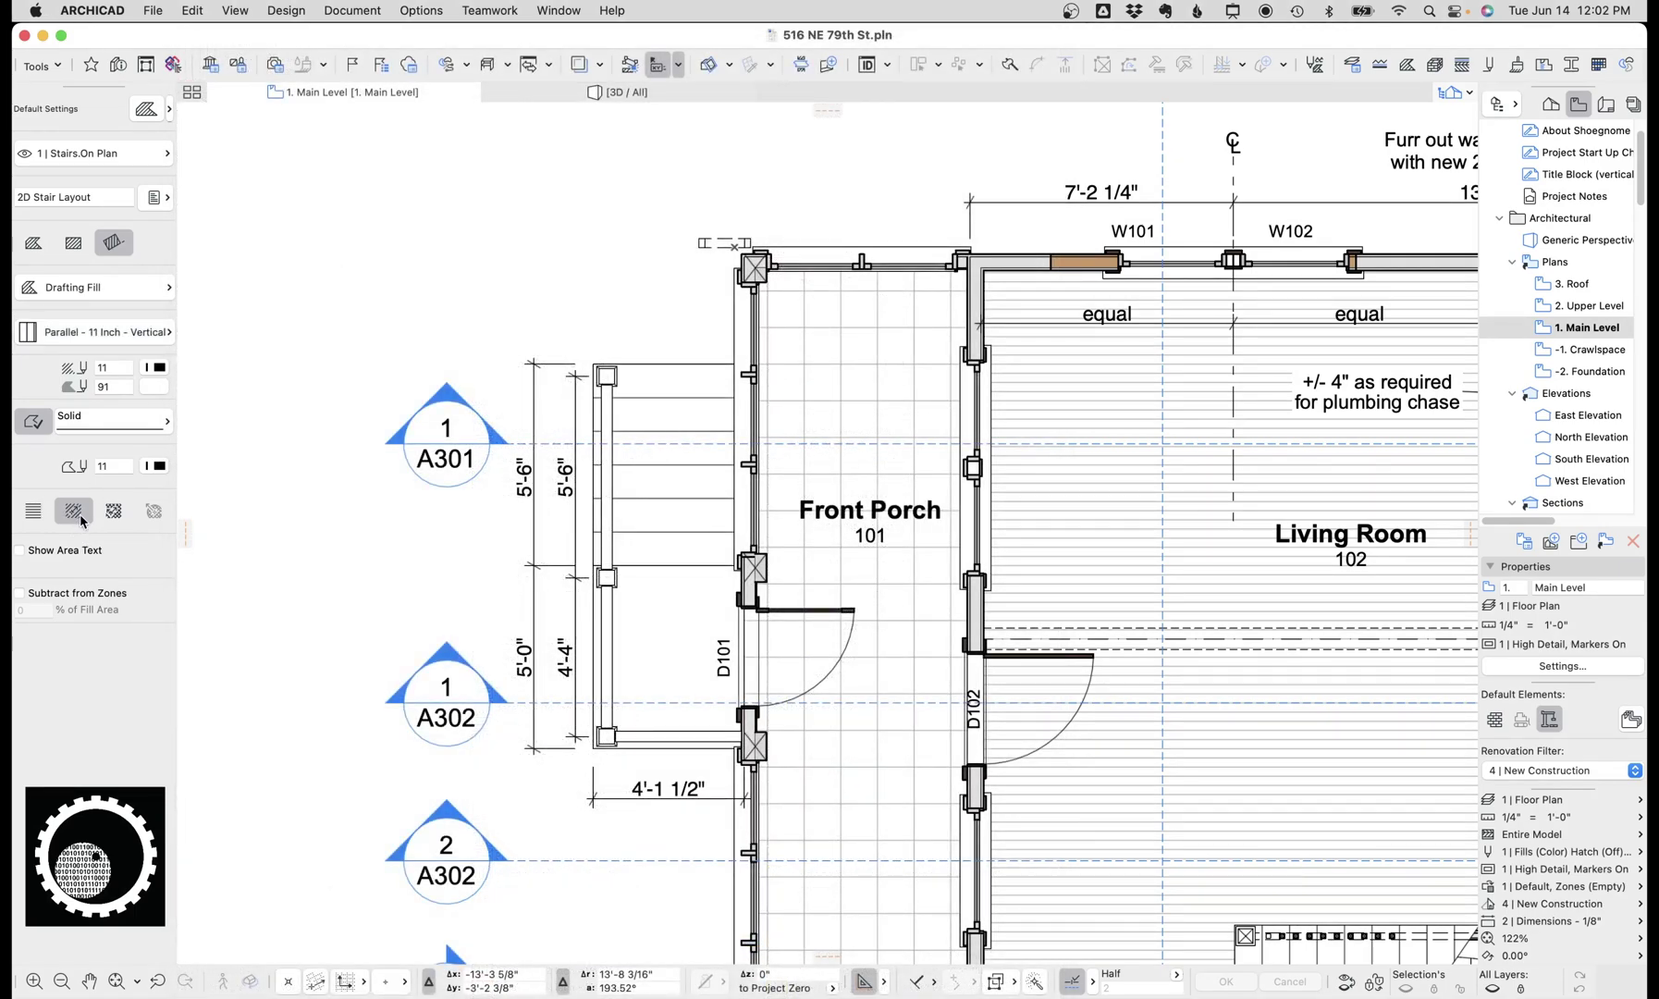
left_click(237, 359)
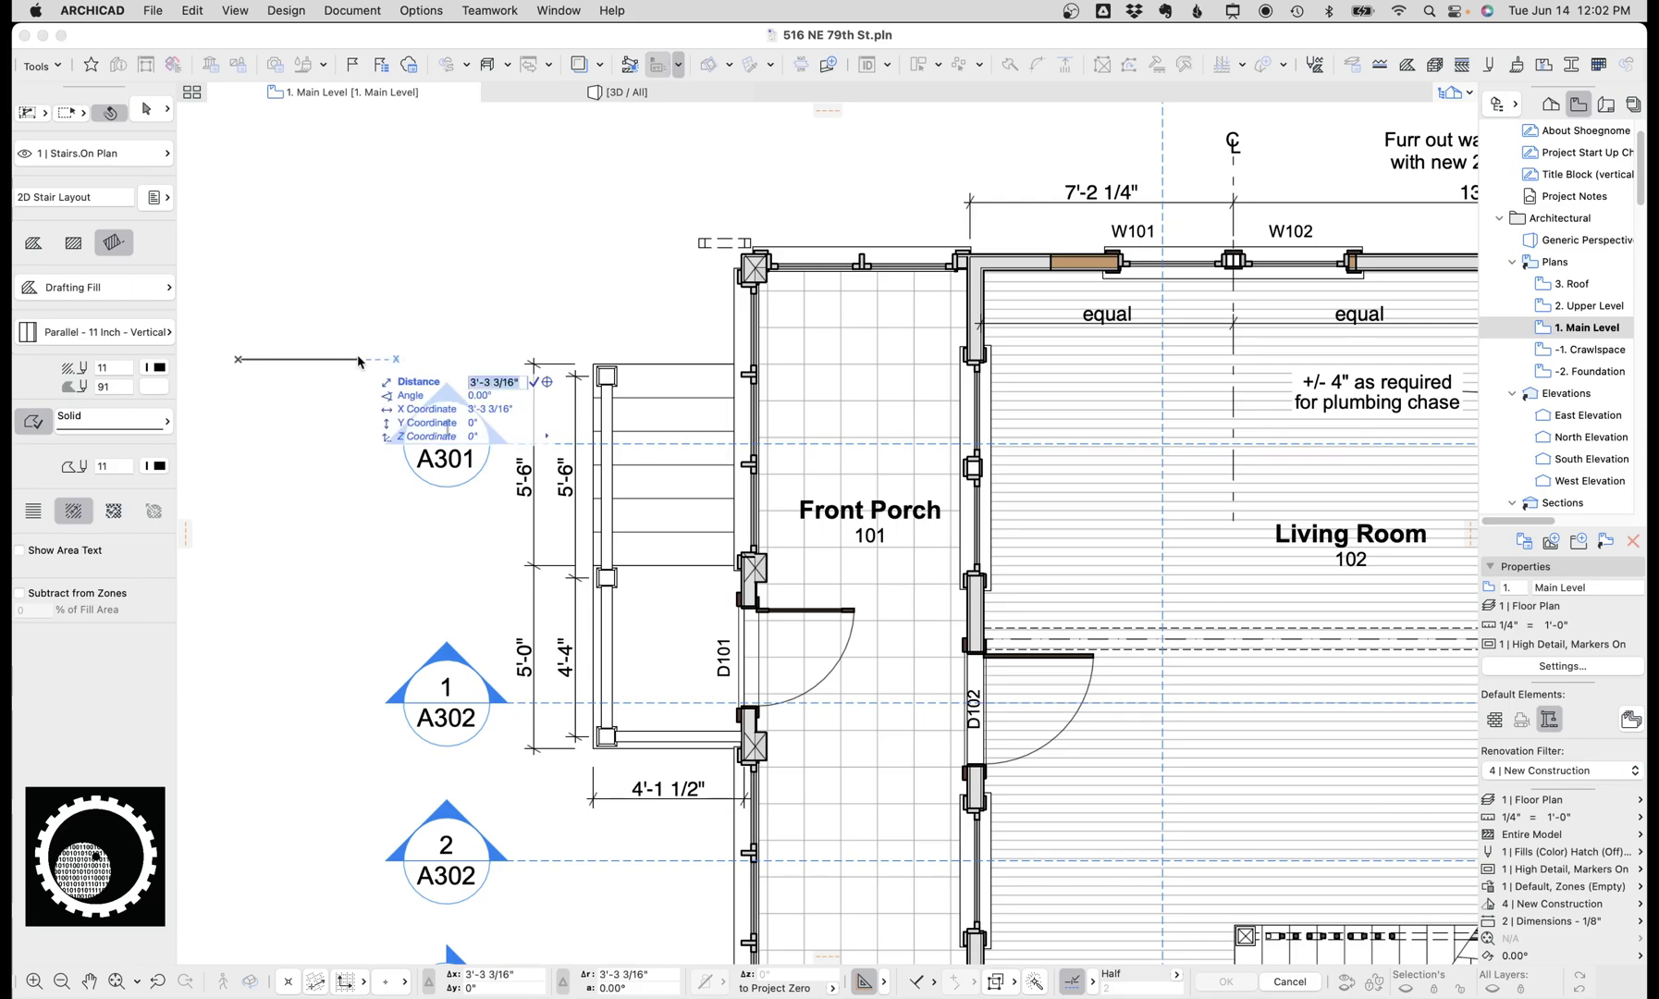
left_click(348, 360)
type("80/")
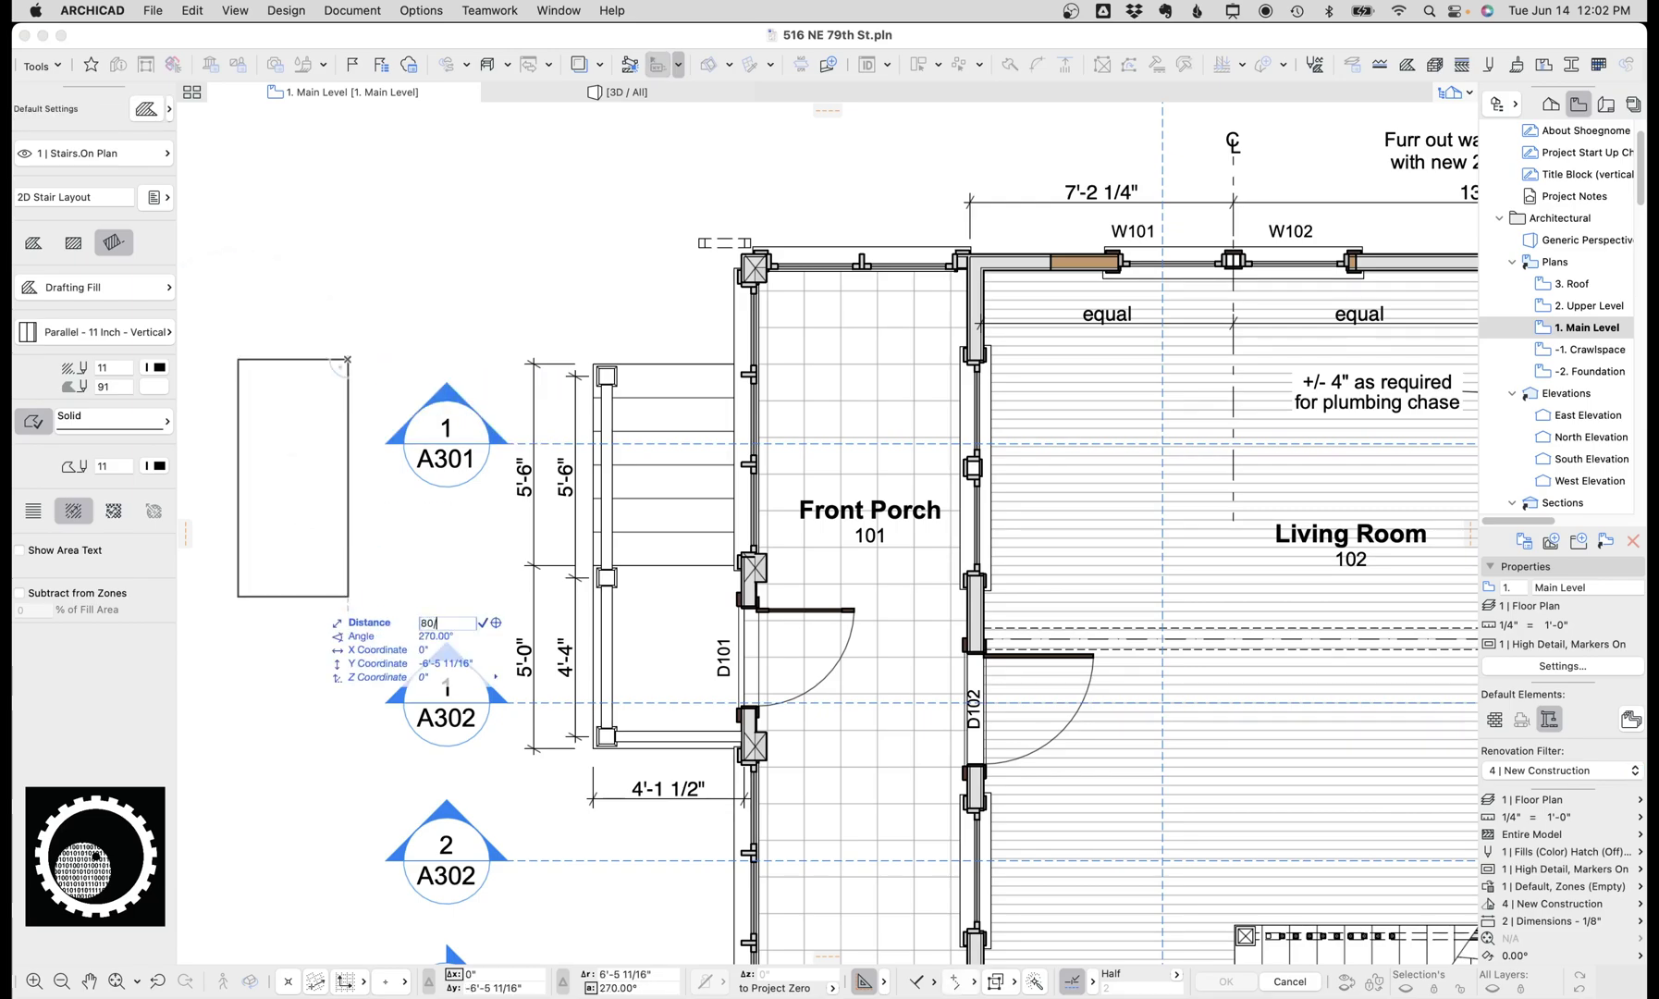
key("Return")
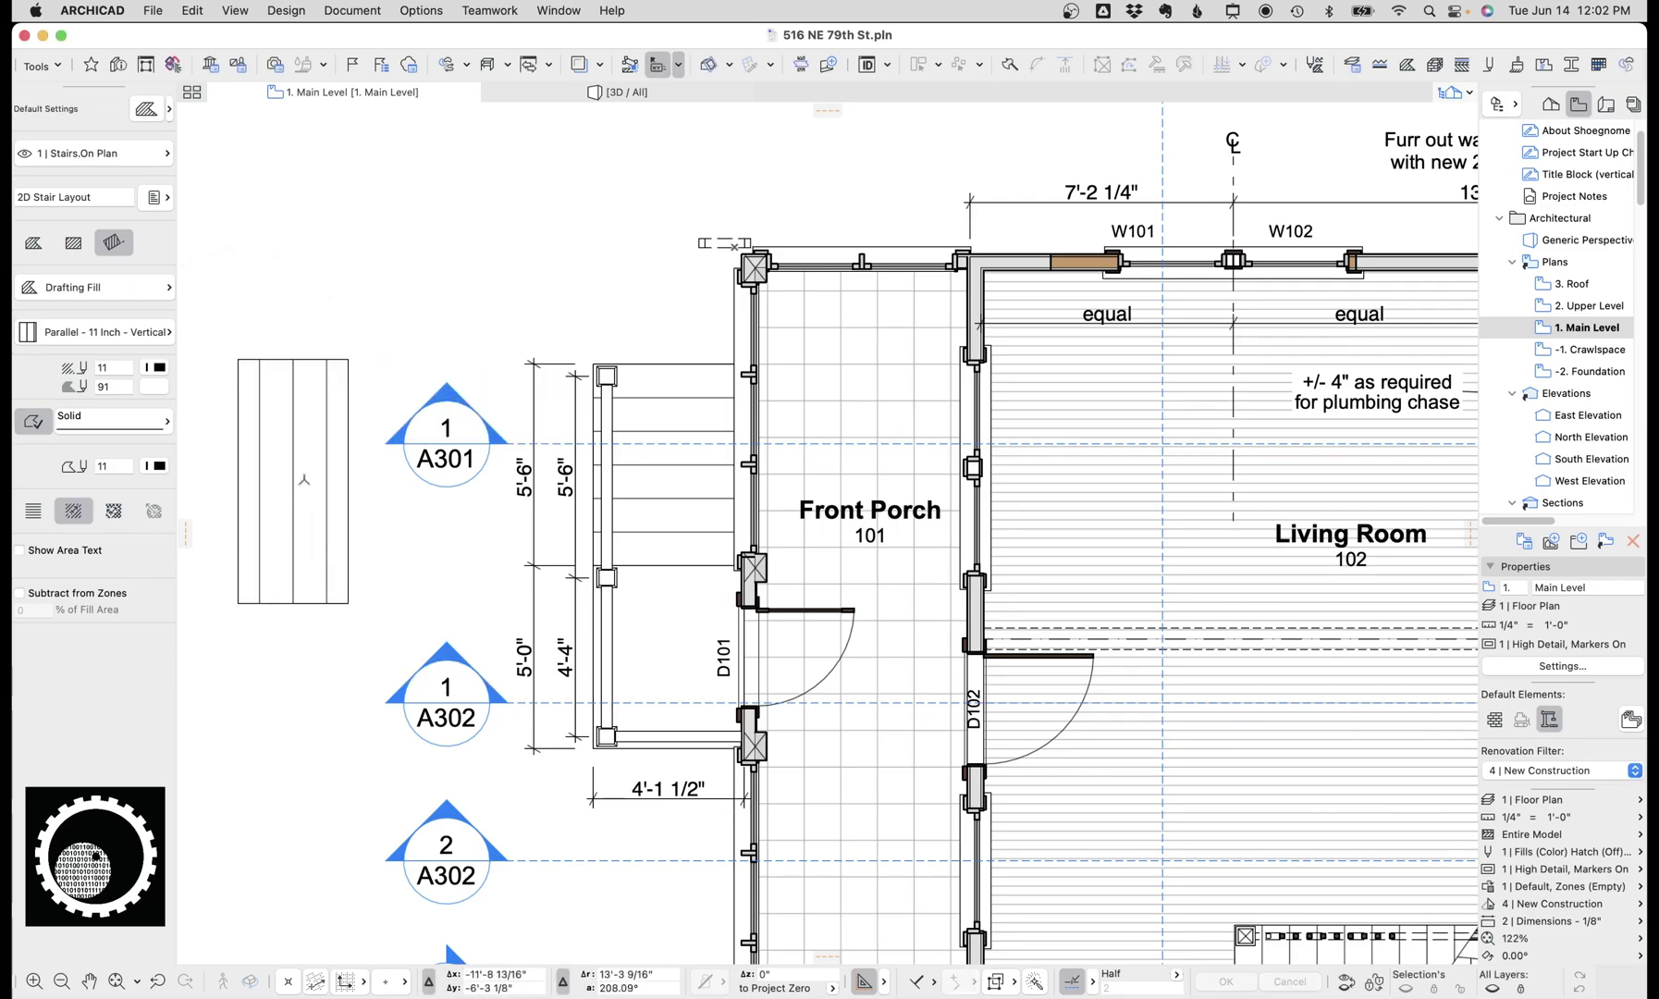
- Rotate the new fill's hatch direction to 270° and move the hatch origin to the midpoint of the fill's upper edge
left_click(314, 497)
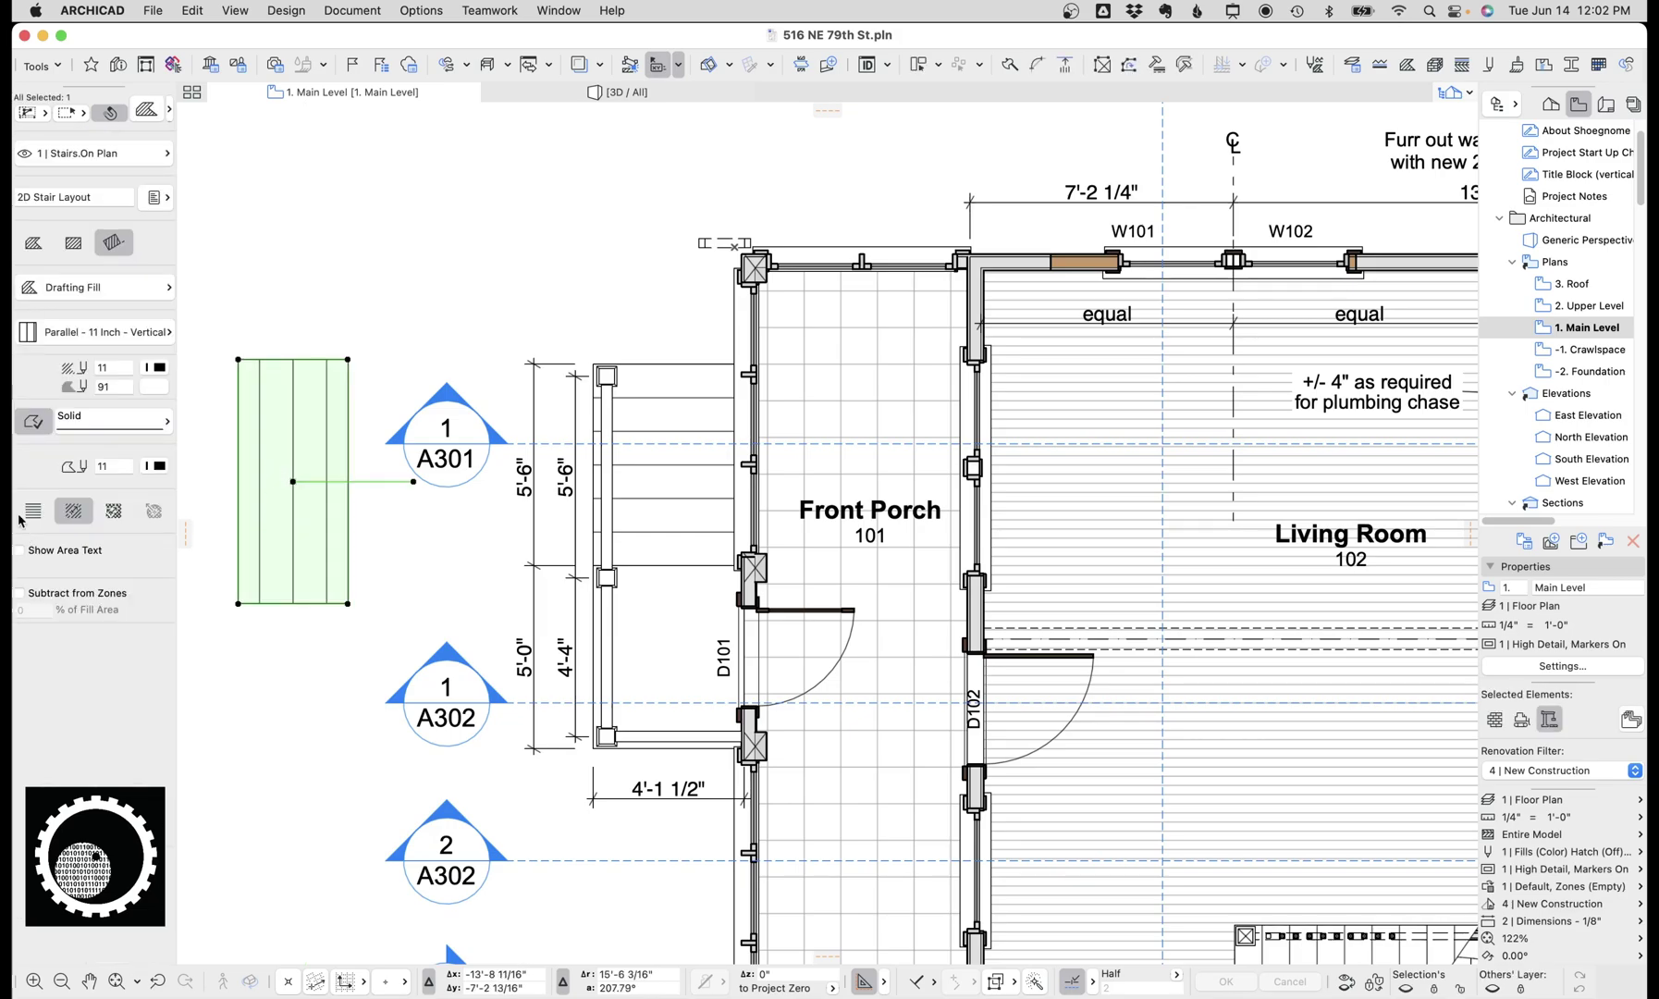
left_click(51, 521)
left_click(73, 511)
left_click(413, 481)
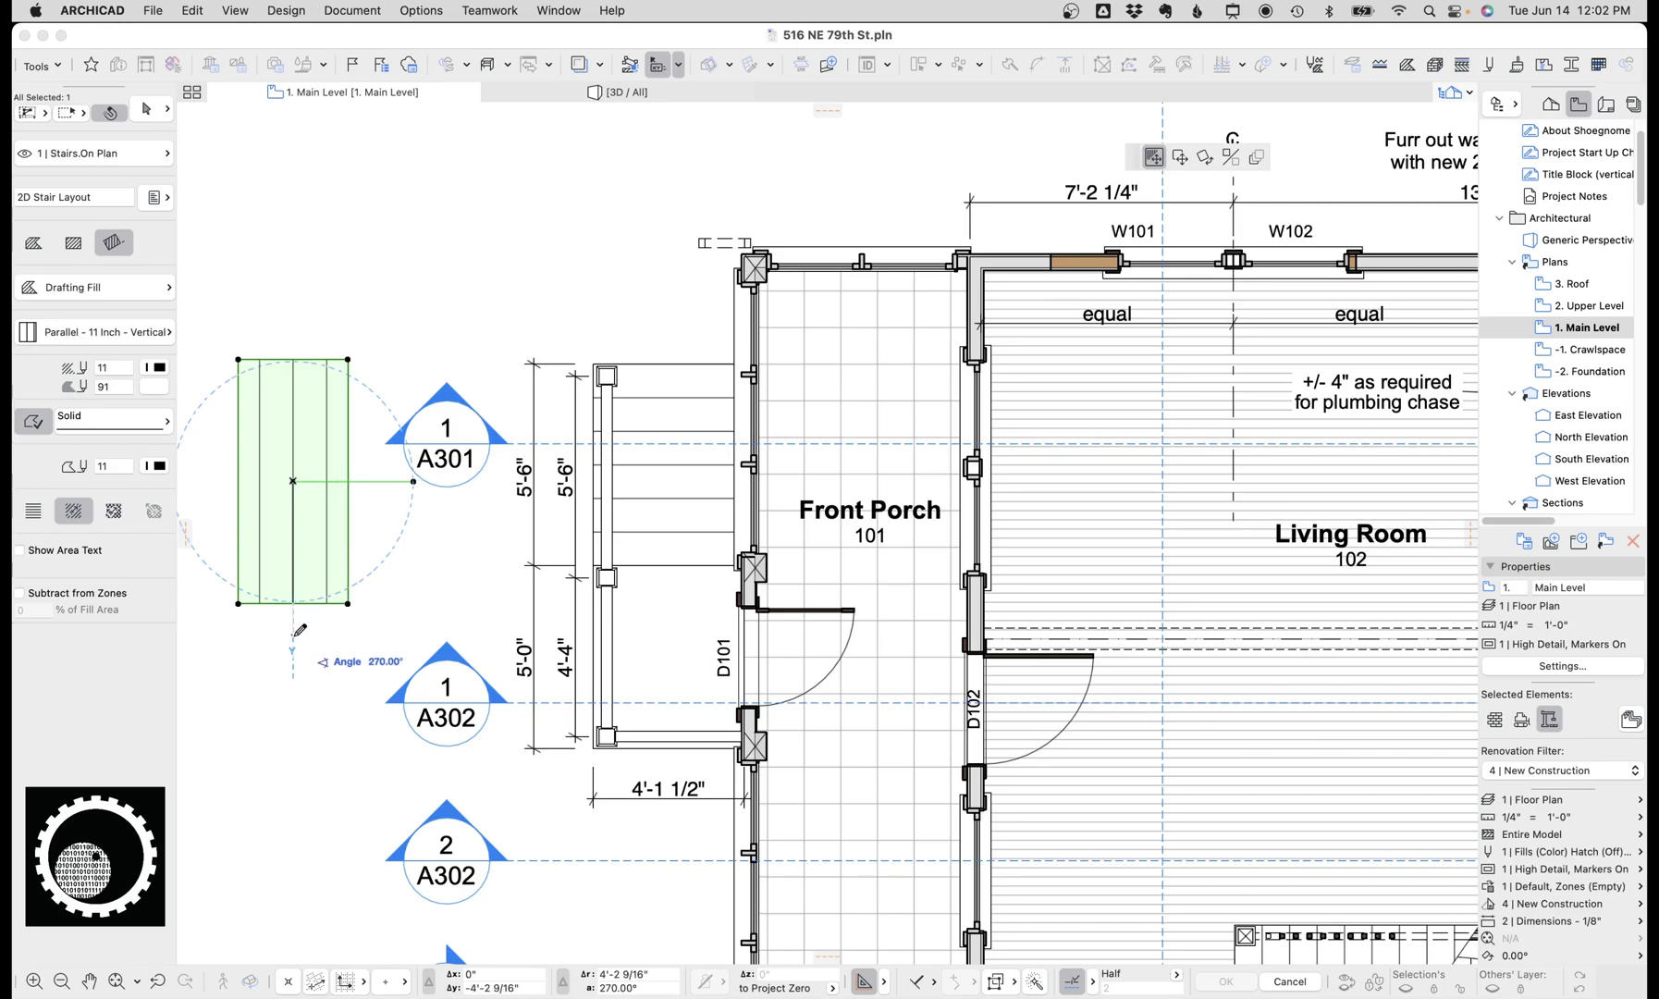
left_click(296, 634)
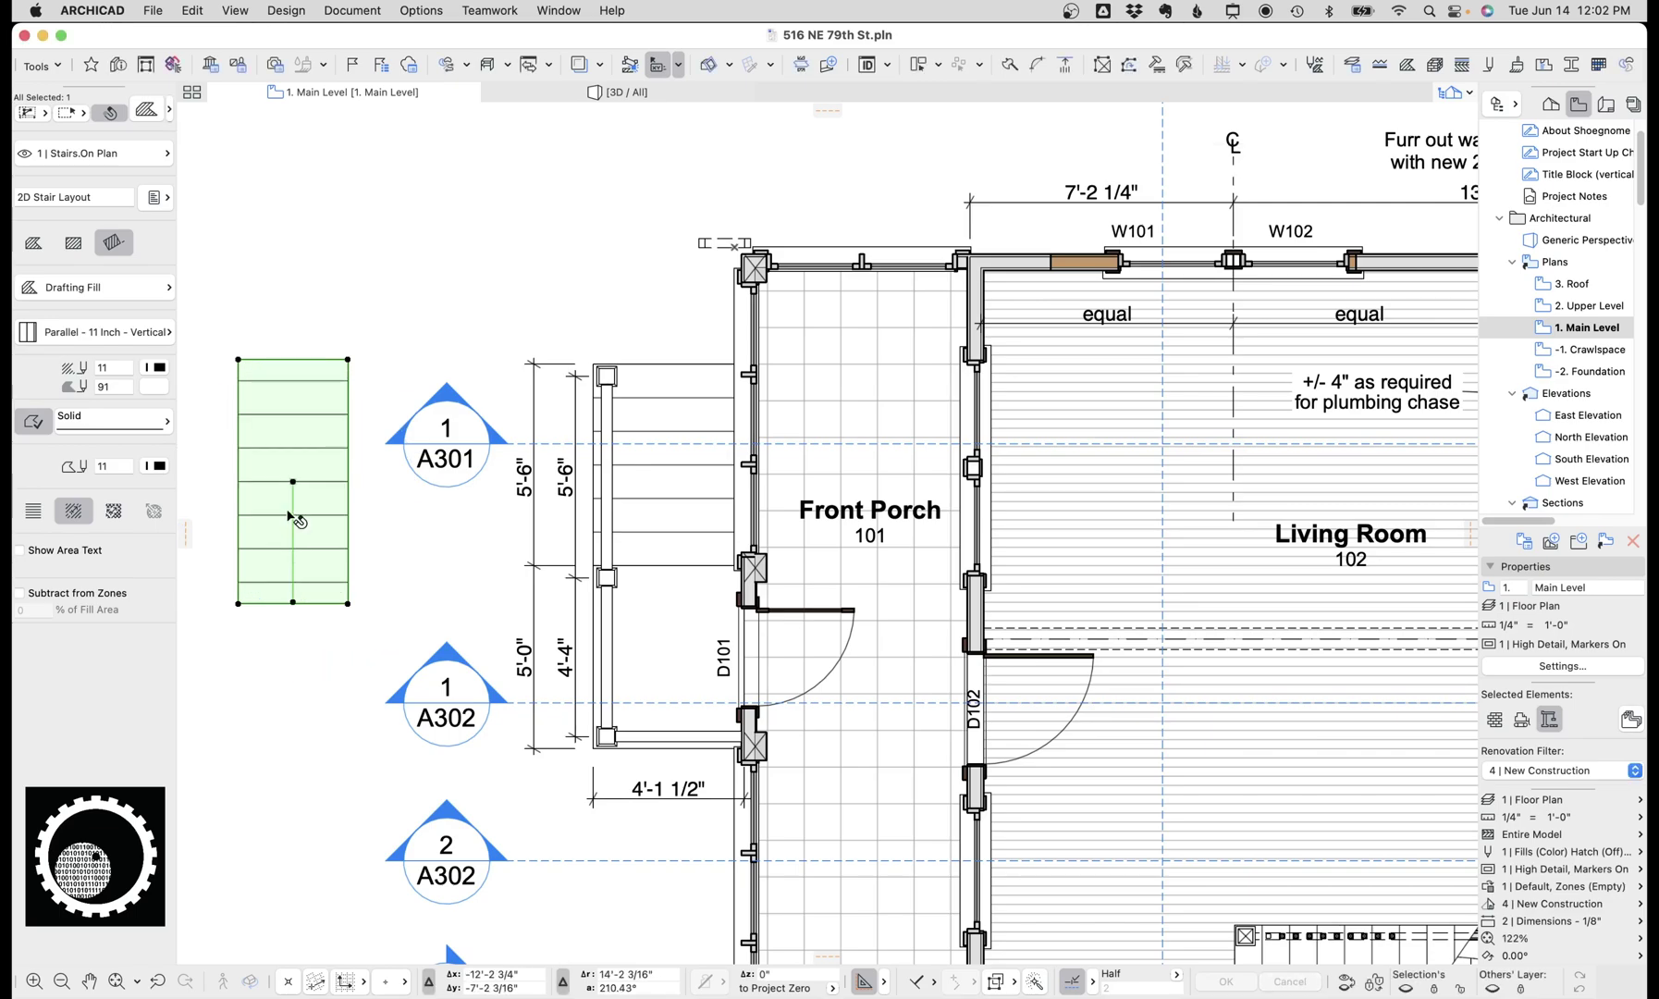
left_click(293, 482)
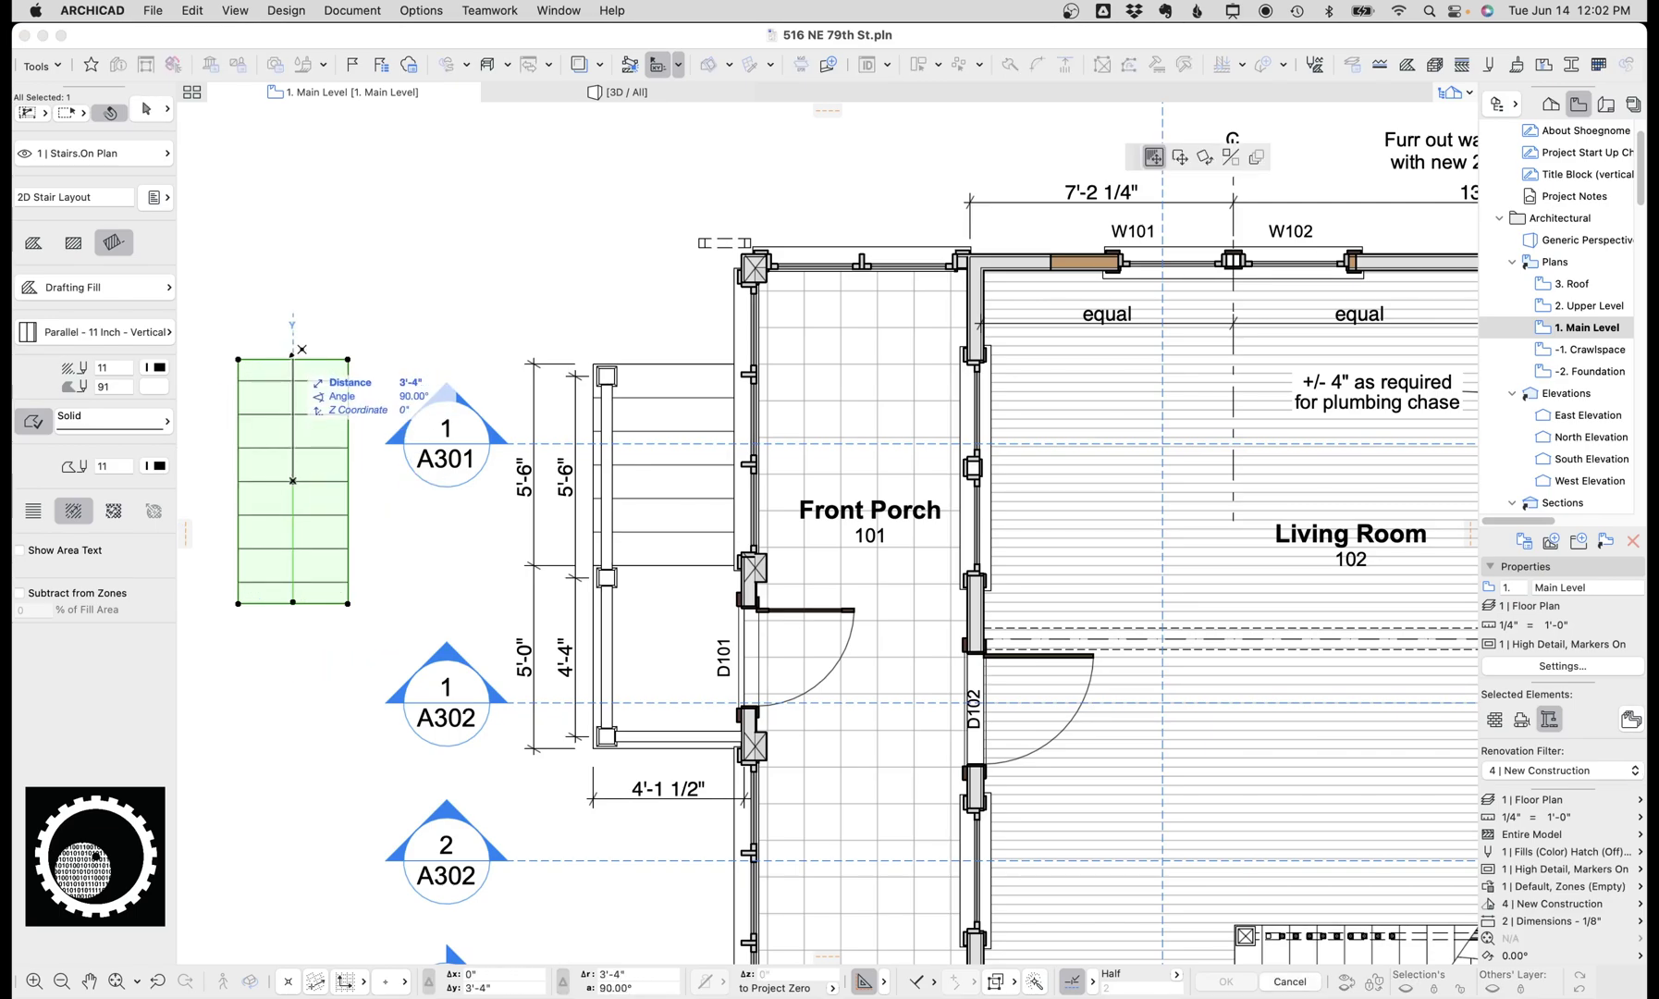
left_click(293, 360)
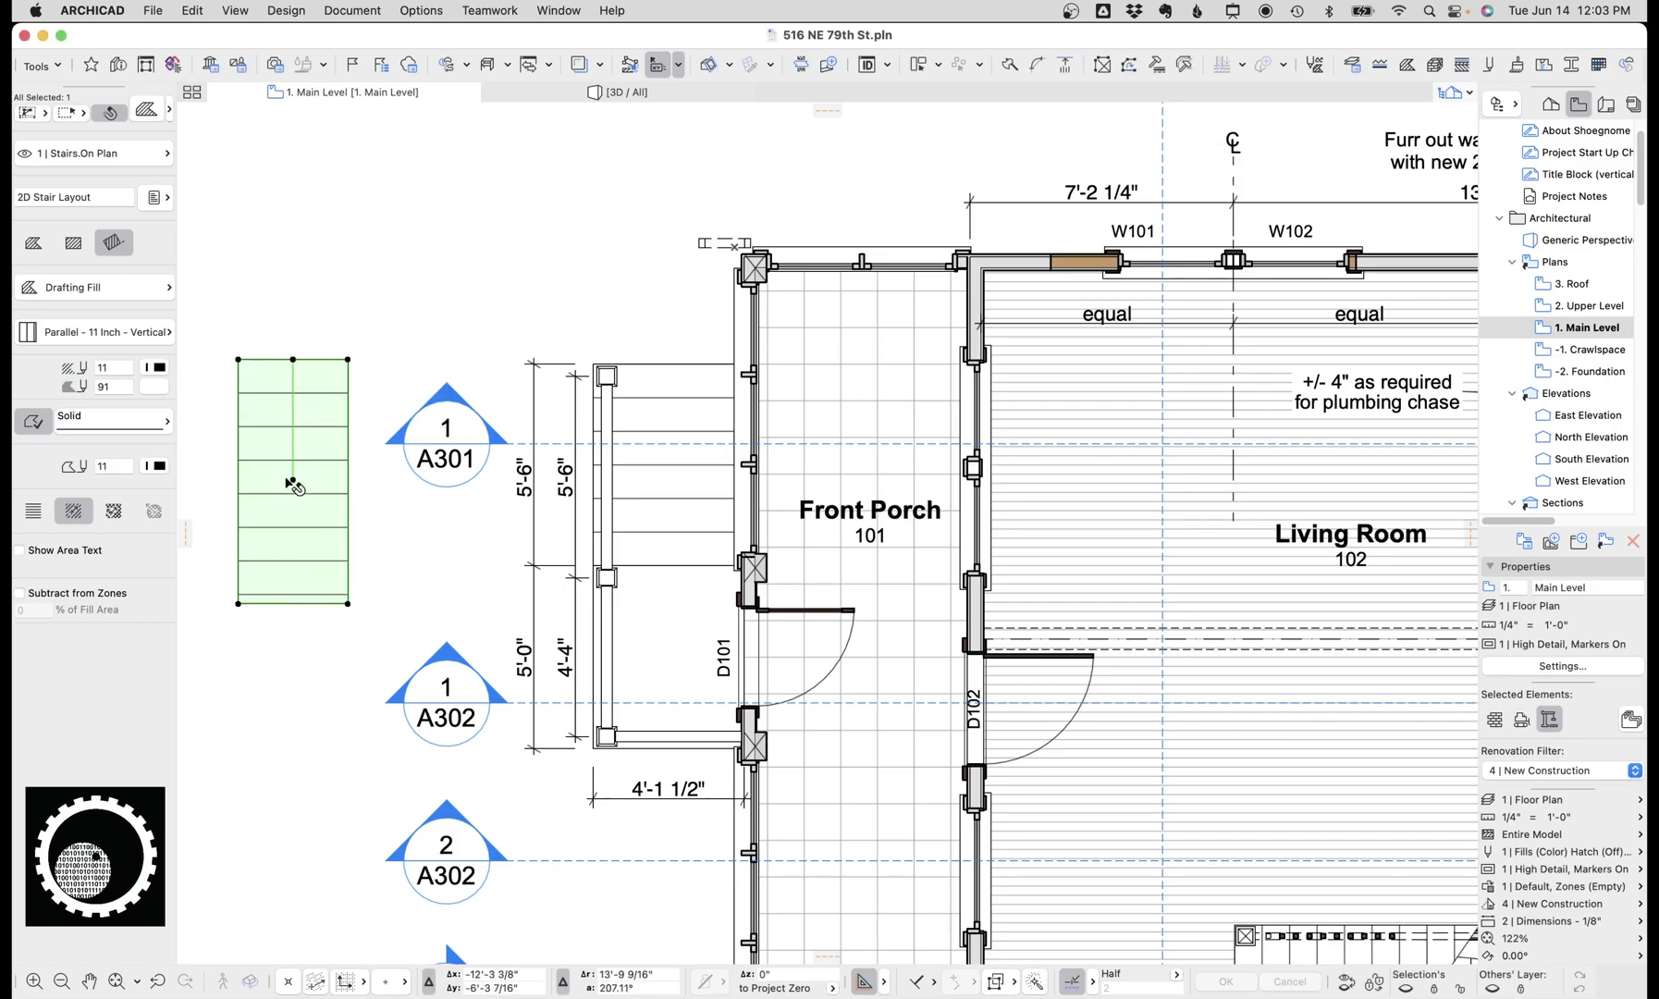
- Change the new stair fill's pattern to Parallel - 10 Inch - Vertical and deselect it
left_click(142, 333)
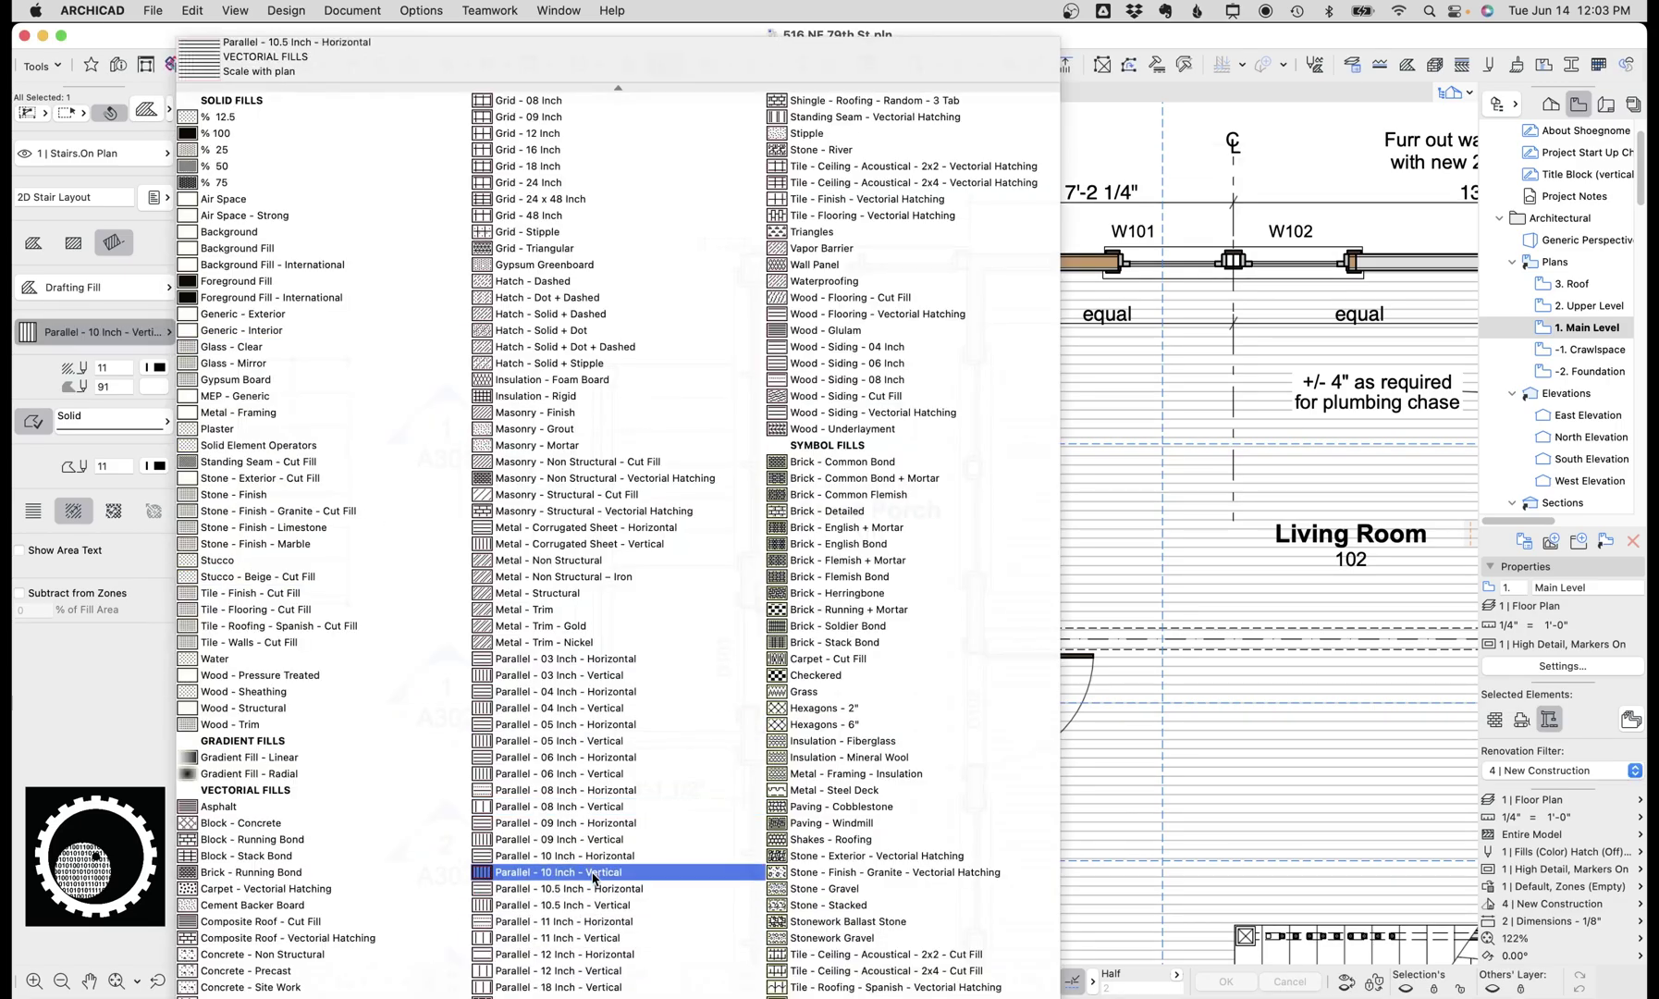
left_click(564, 855)
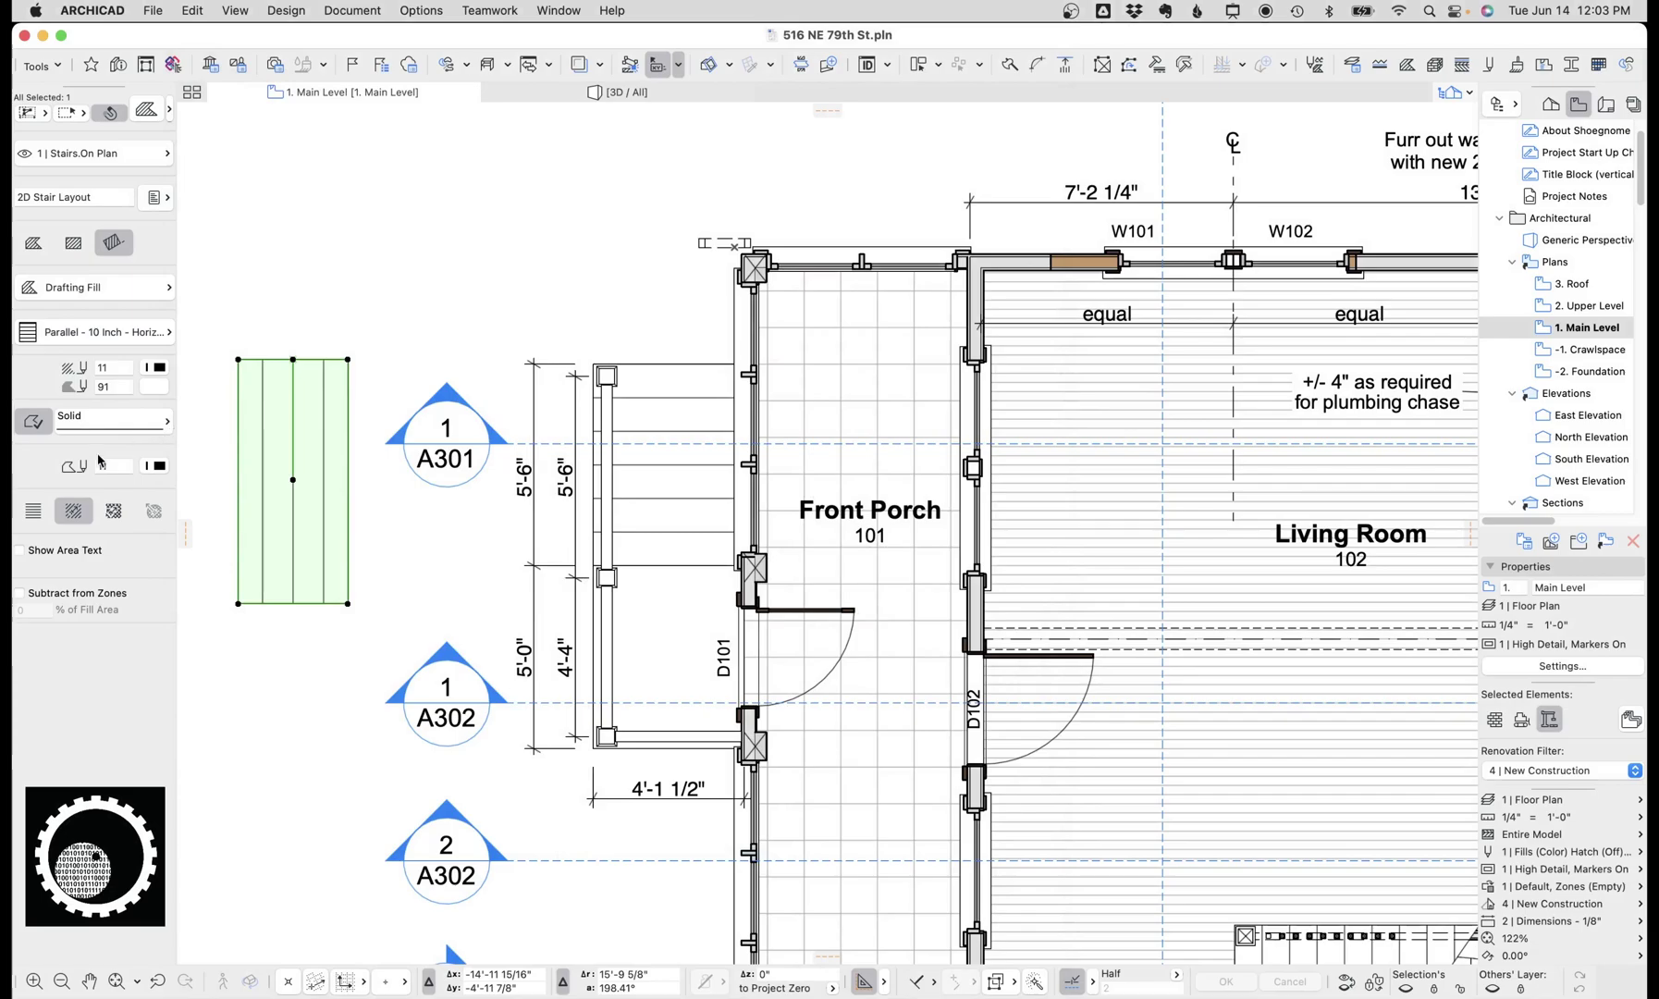
left_click(142, 332)
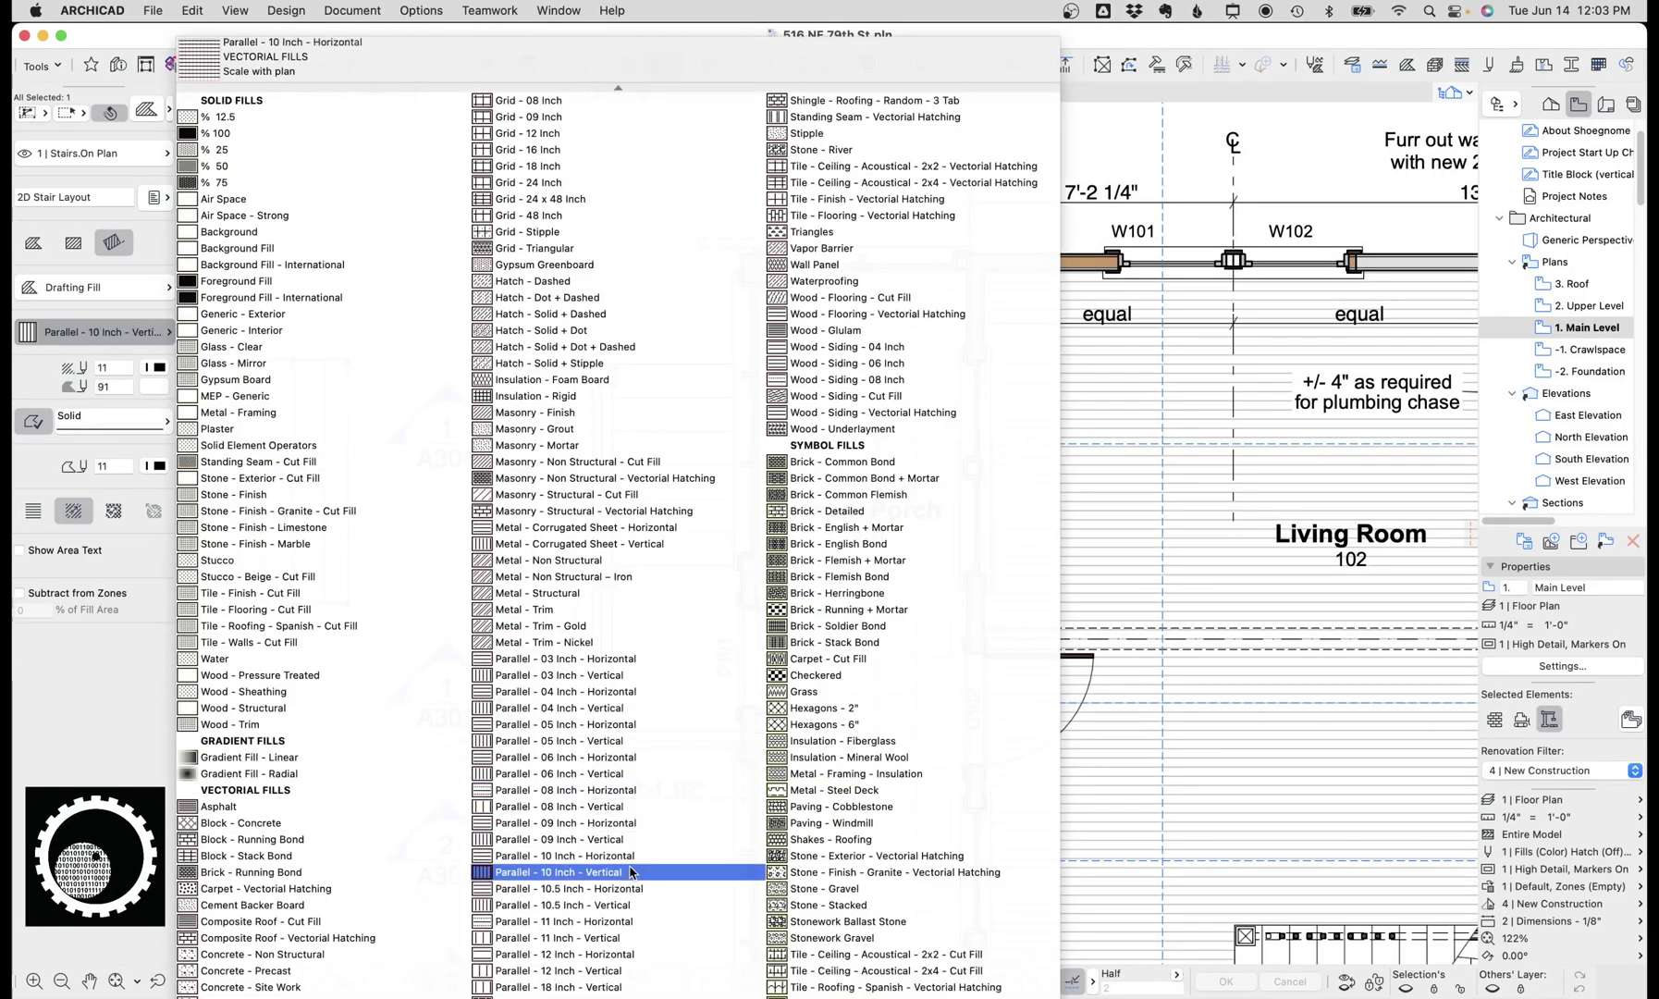
left_click(555, 872)
key("Escape")
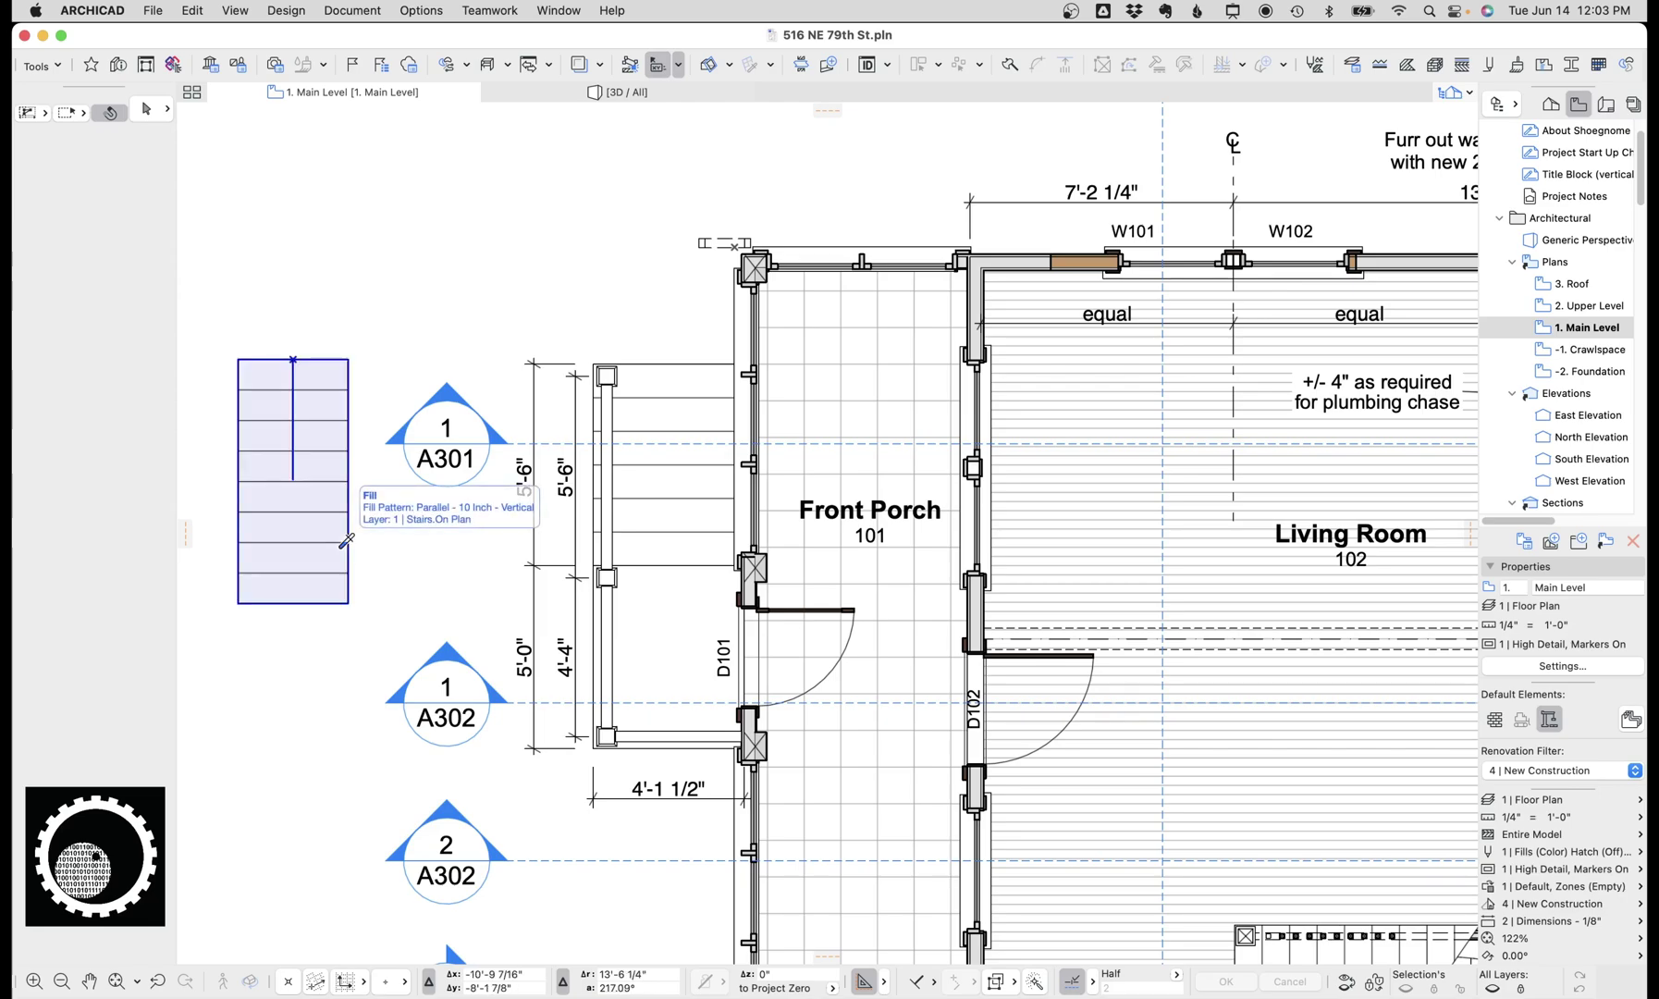
- Shorten the stair fill by 10" at its lower edge and raise its lower-right corner about 2'-6" to form a diagonal break
left_click(329, 602)
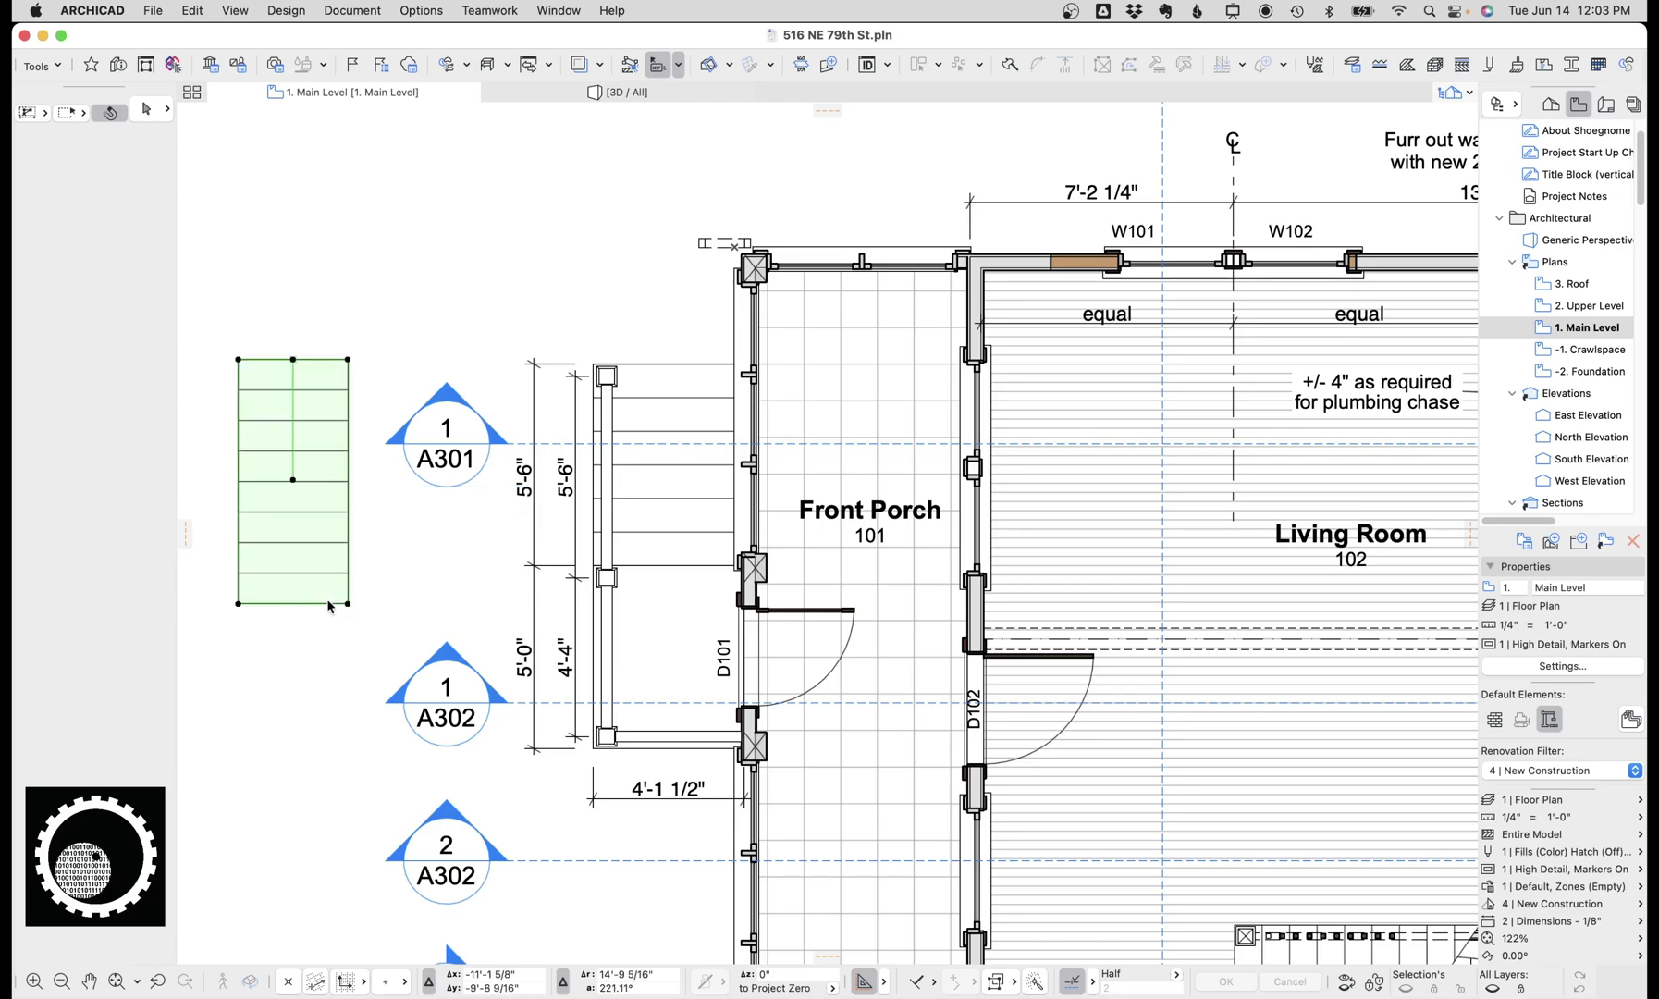
left_click(328, 601)
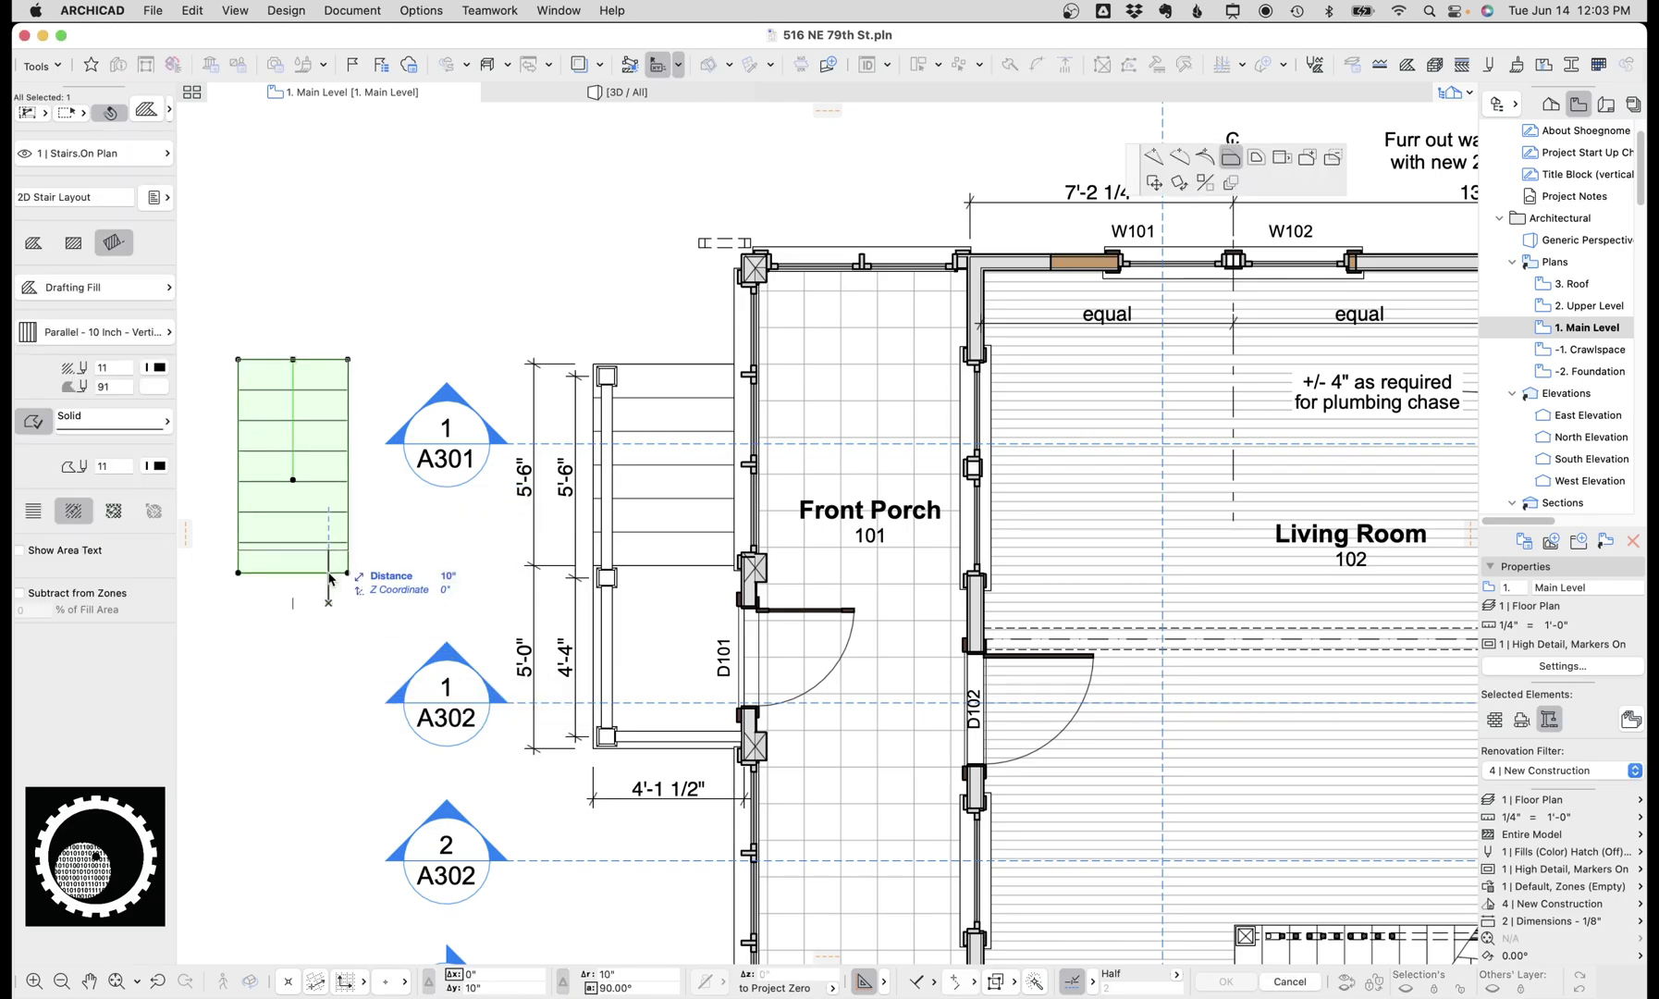
left_click(361, 573)
left_click(348, 572)
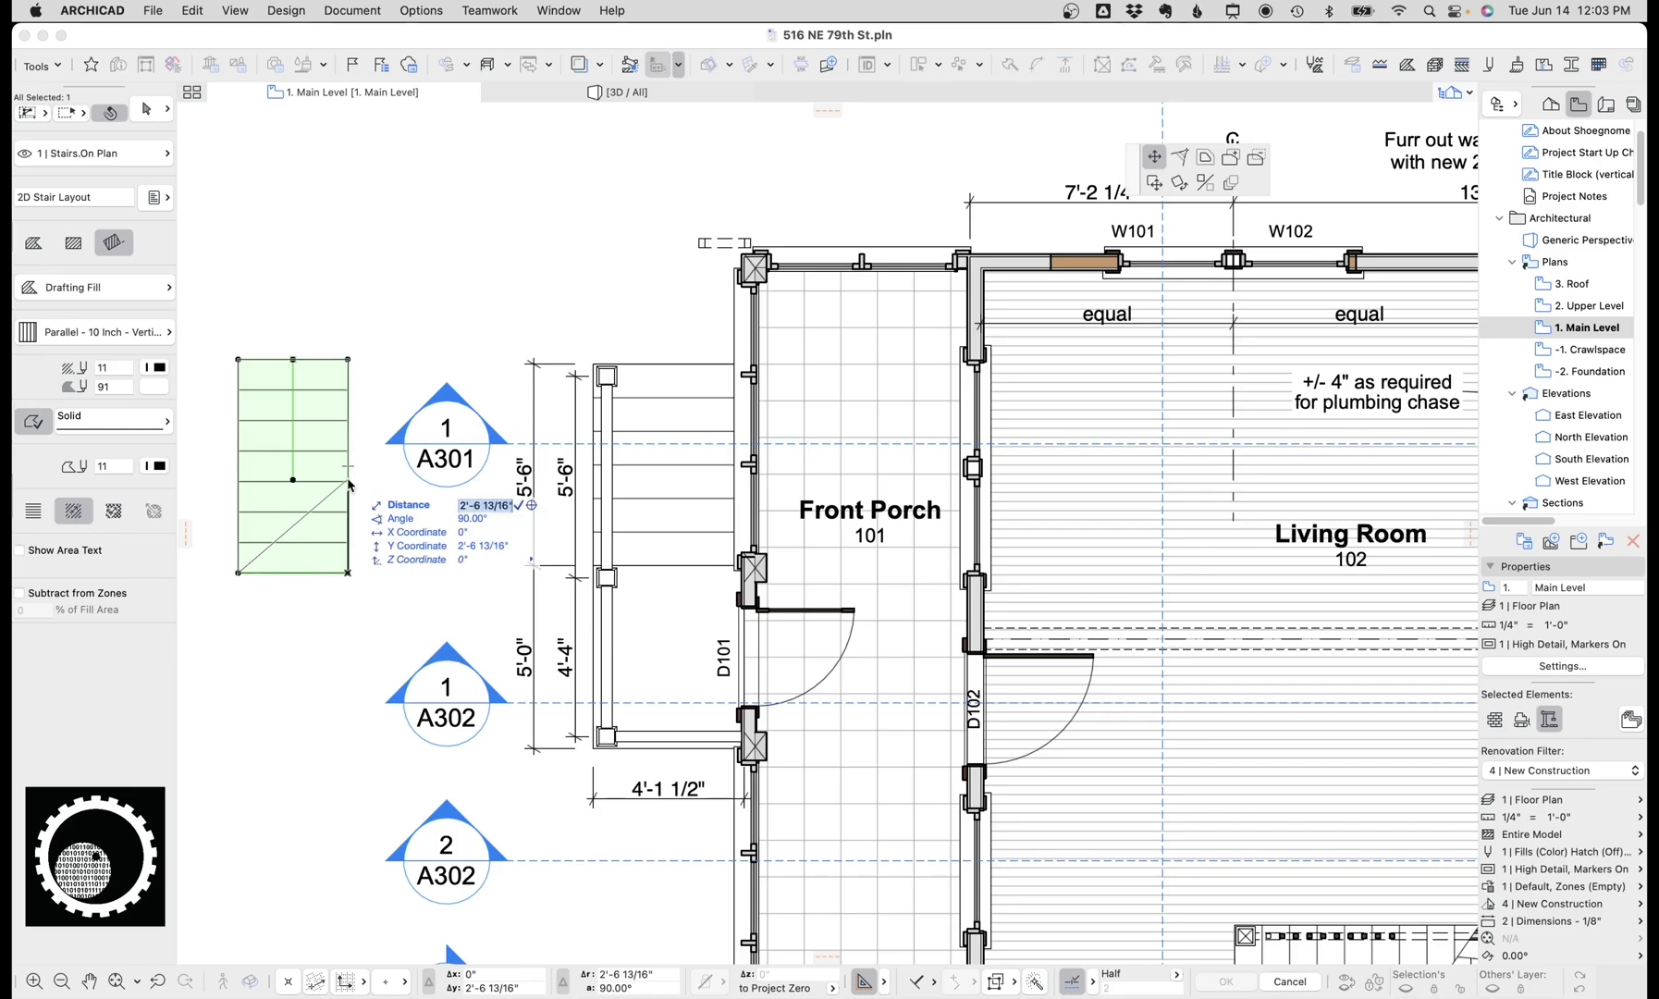
left_click(348, 481)
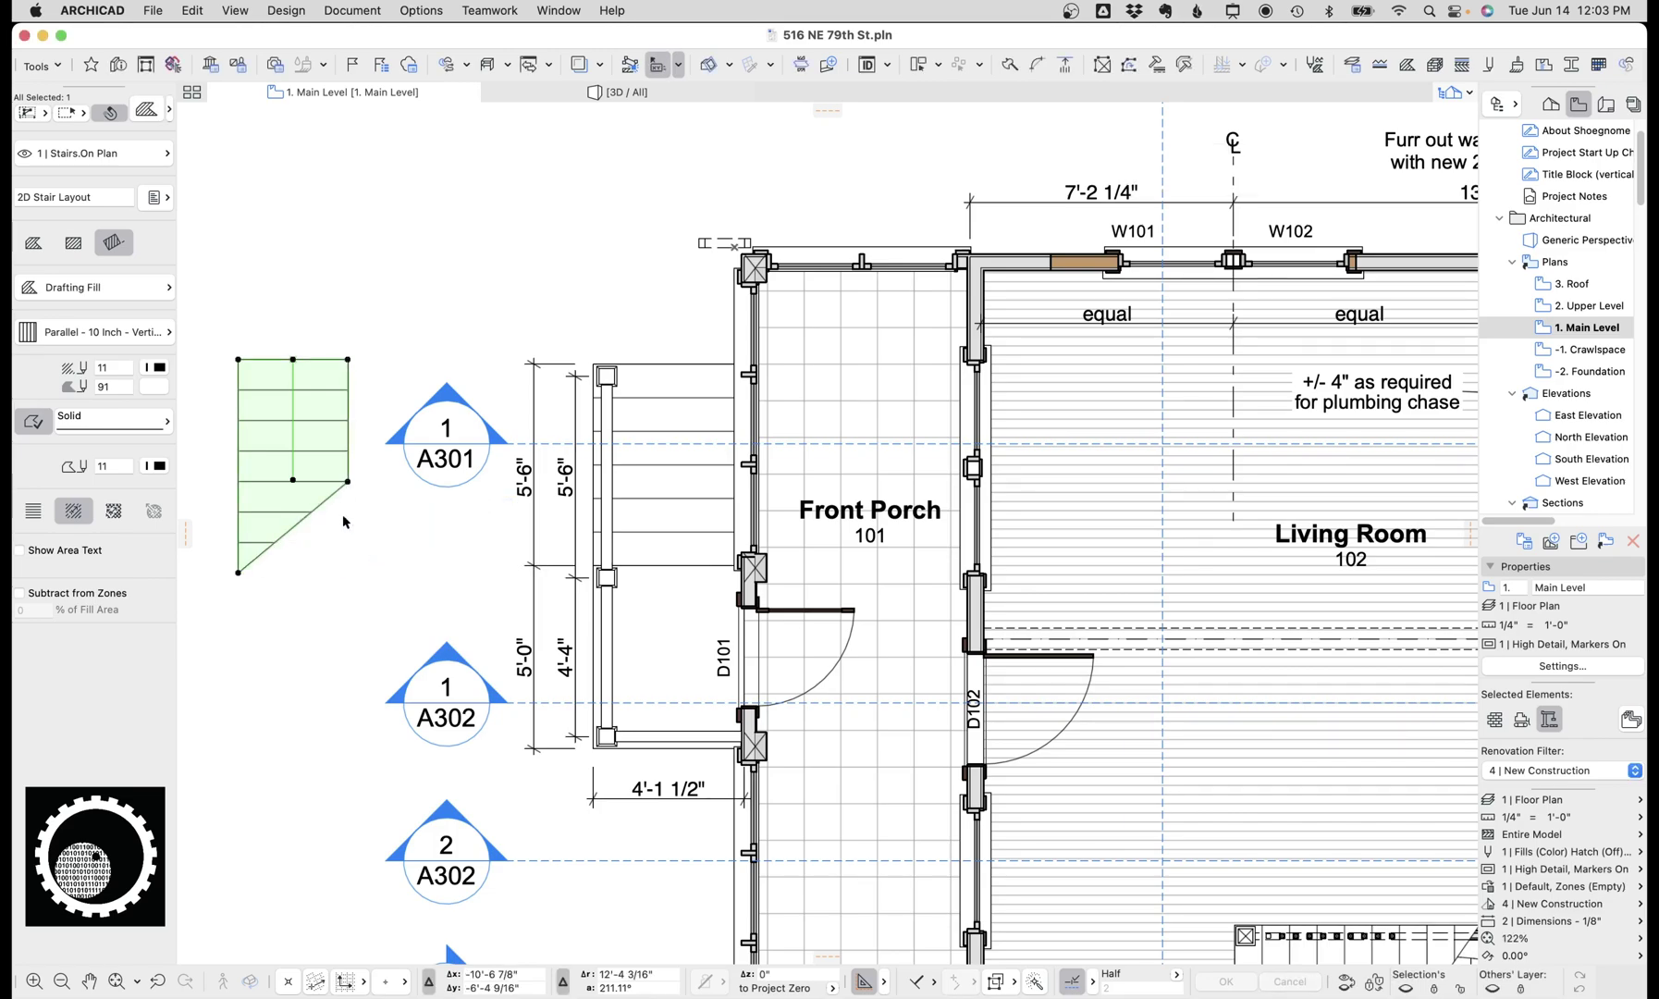
left_click(343, 538)
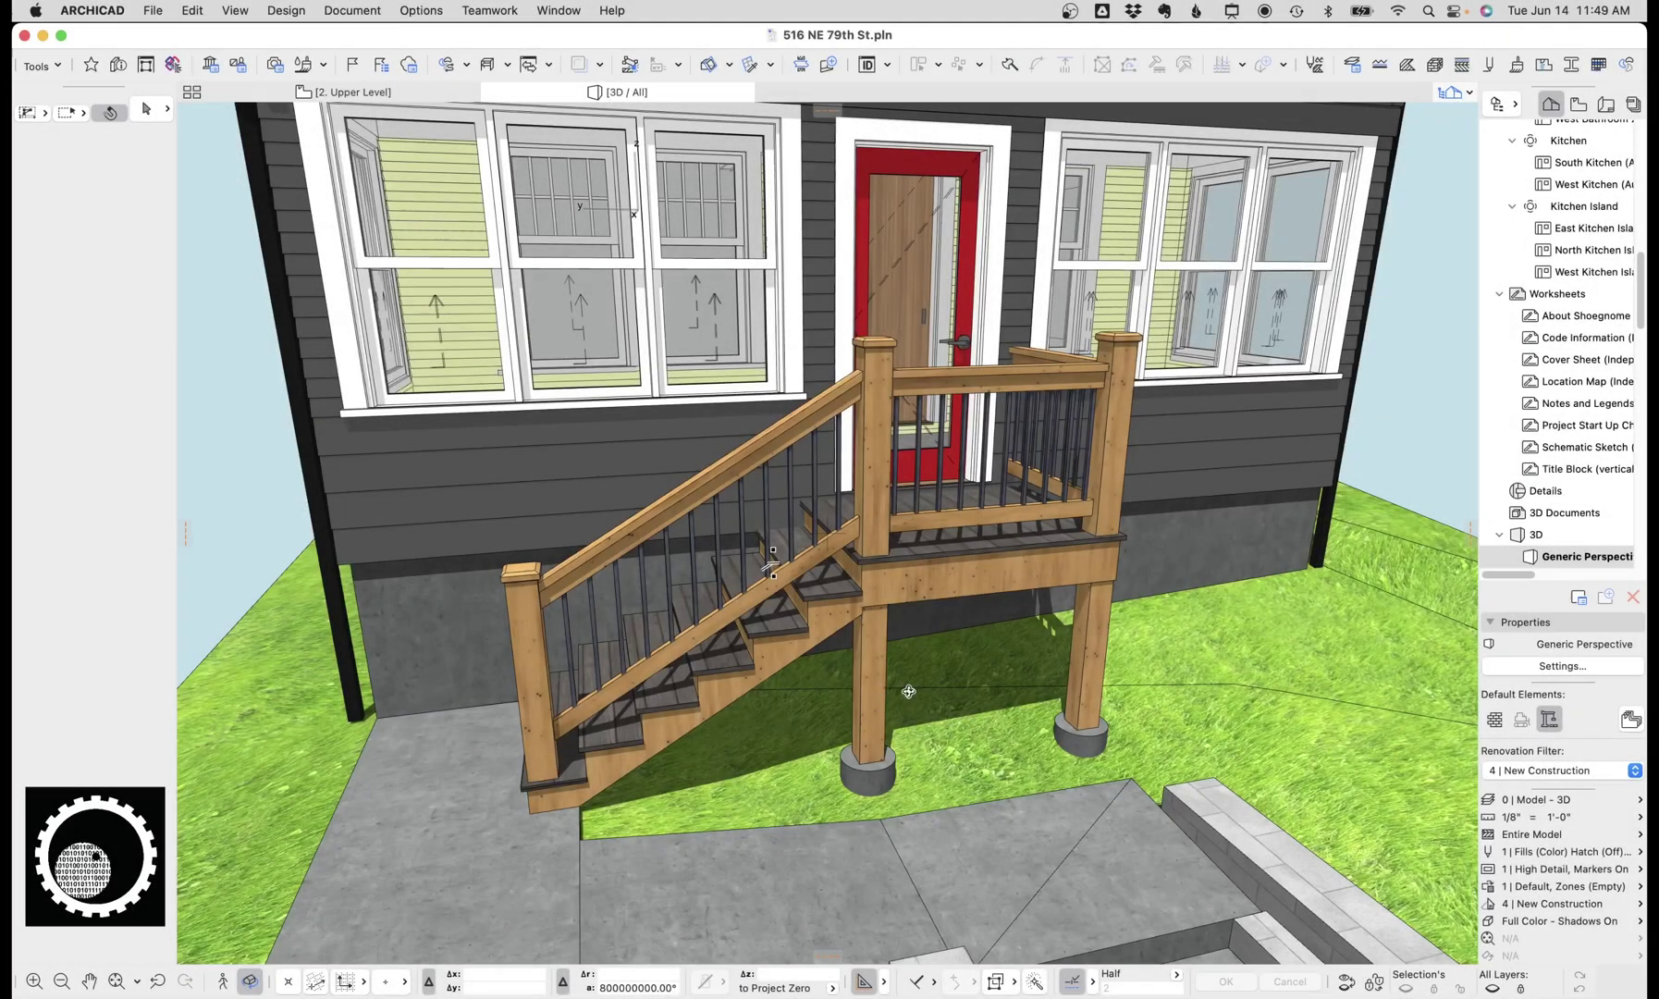
- In the 3D view, select the front porch stair flight and the landing railing in turn to inspect their settings, then clear the selection
left_click_drag(830, 663, 849, 513)
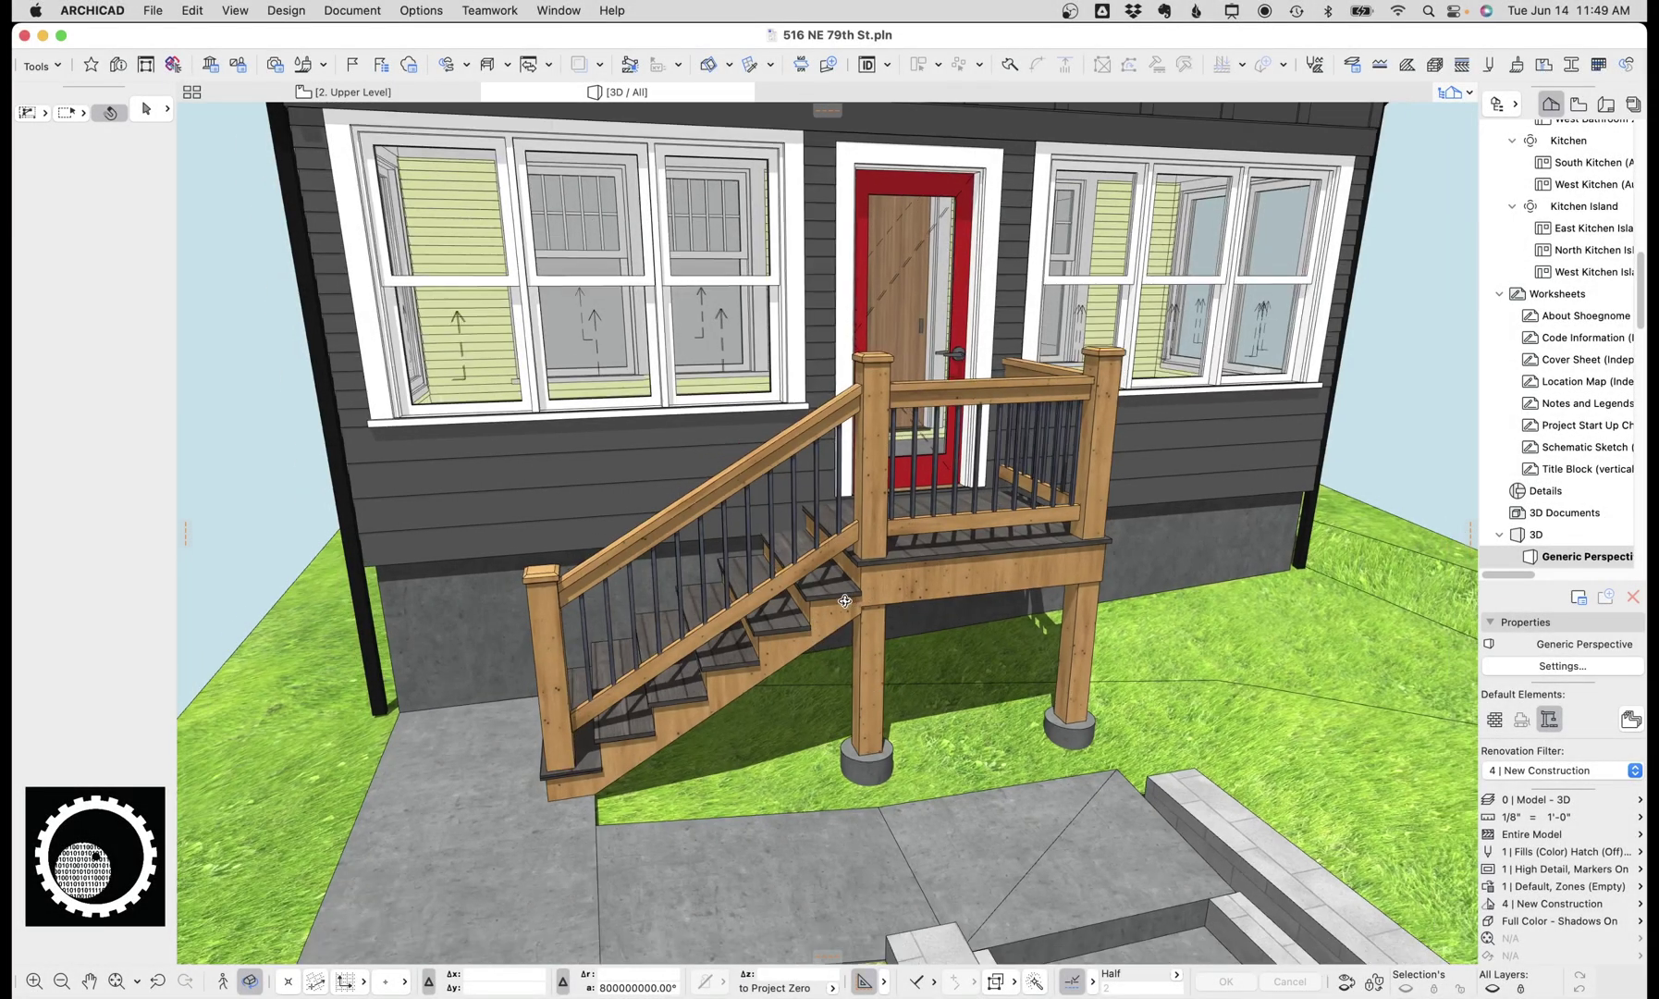
key("Escape")
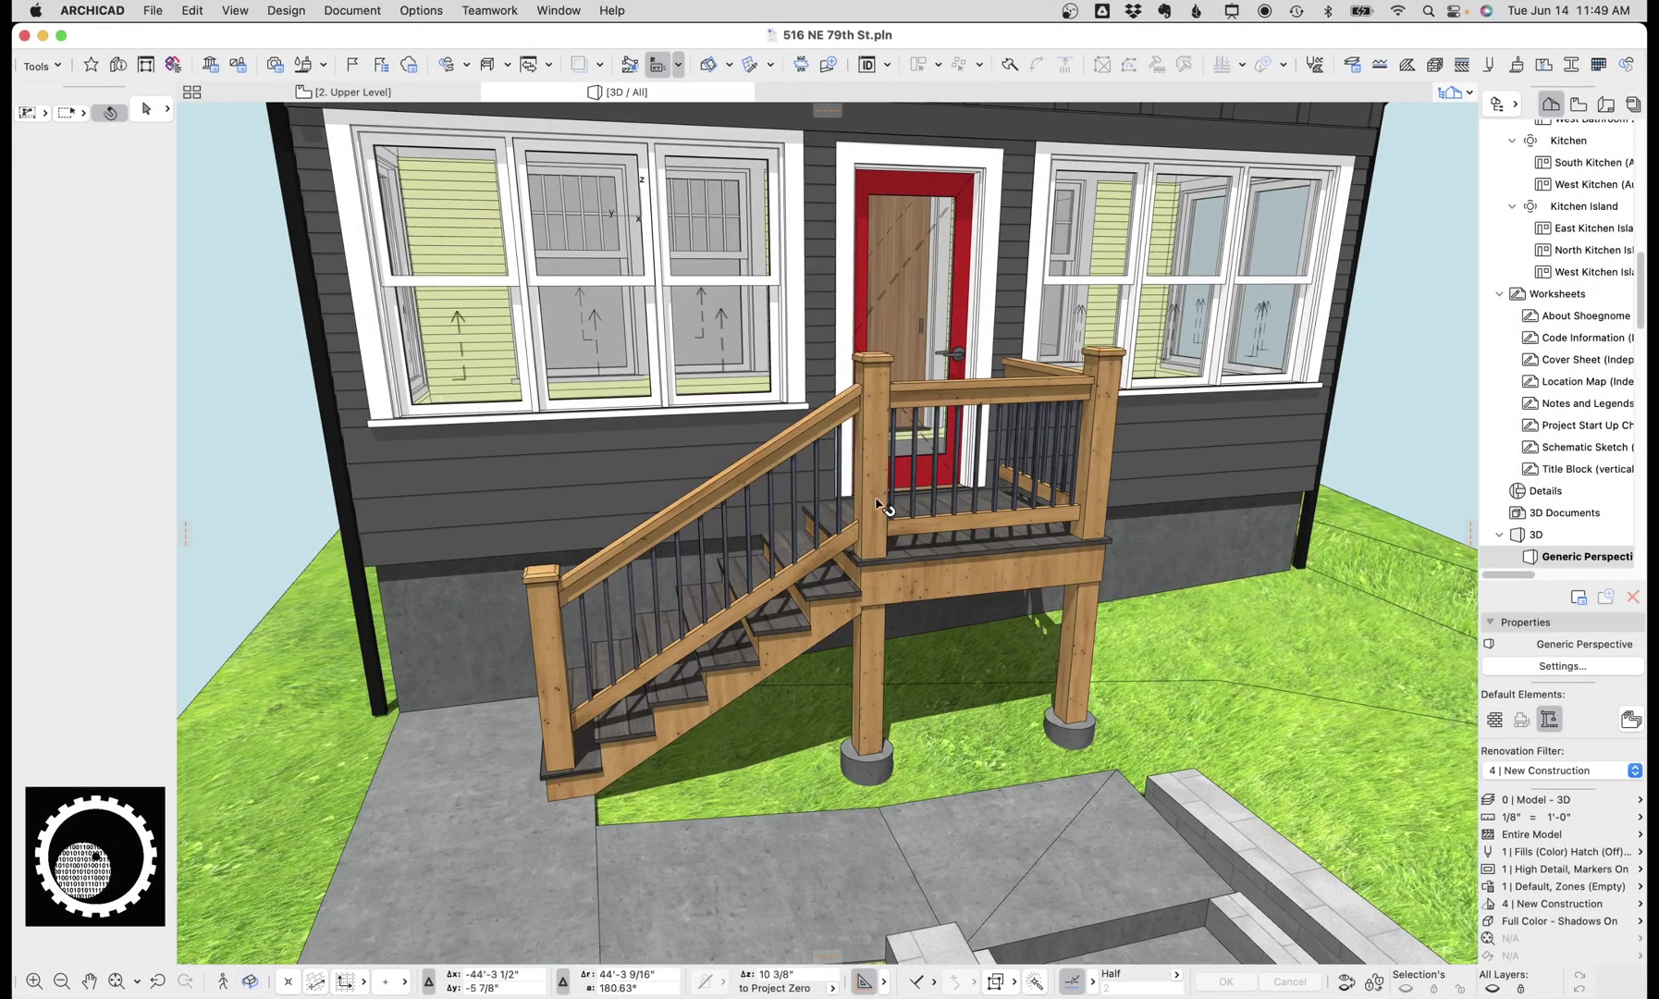
left_click(849, 617)
left_click(850, 618)
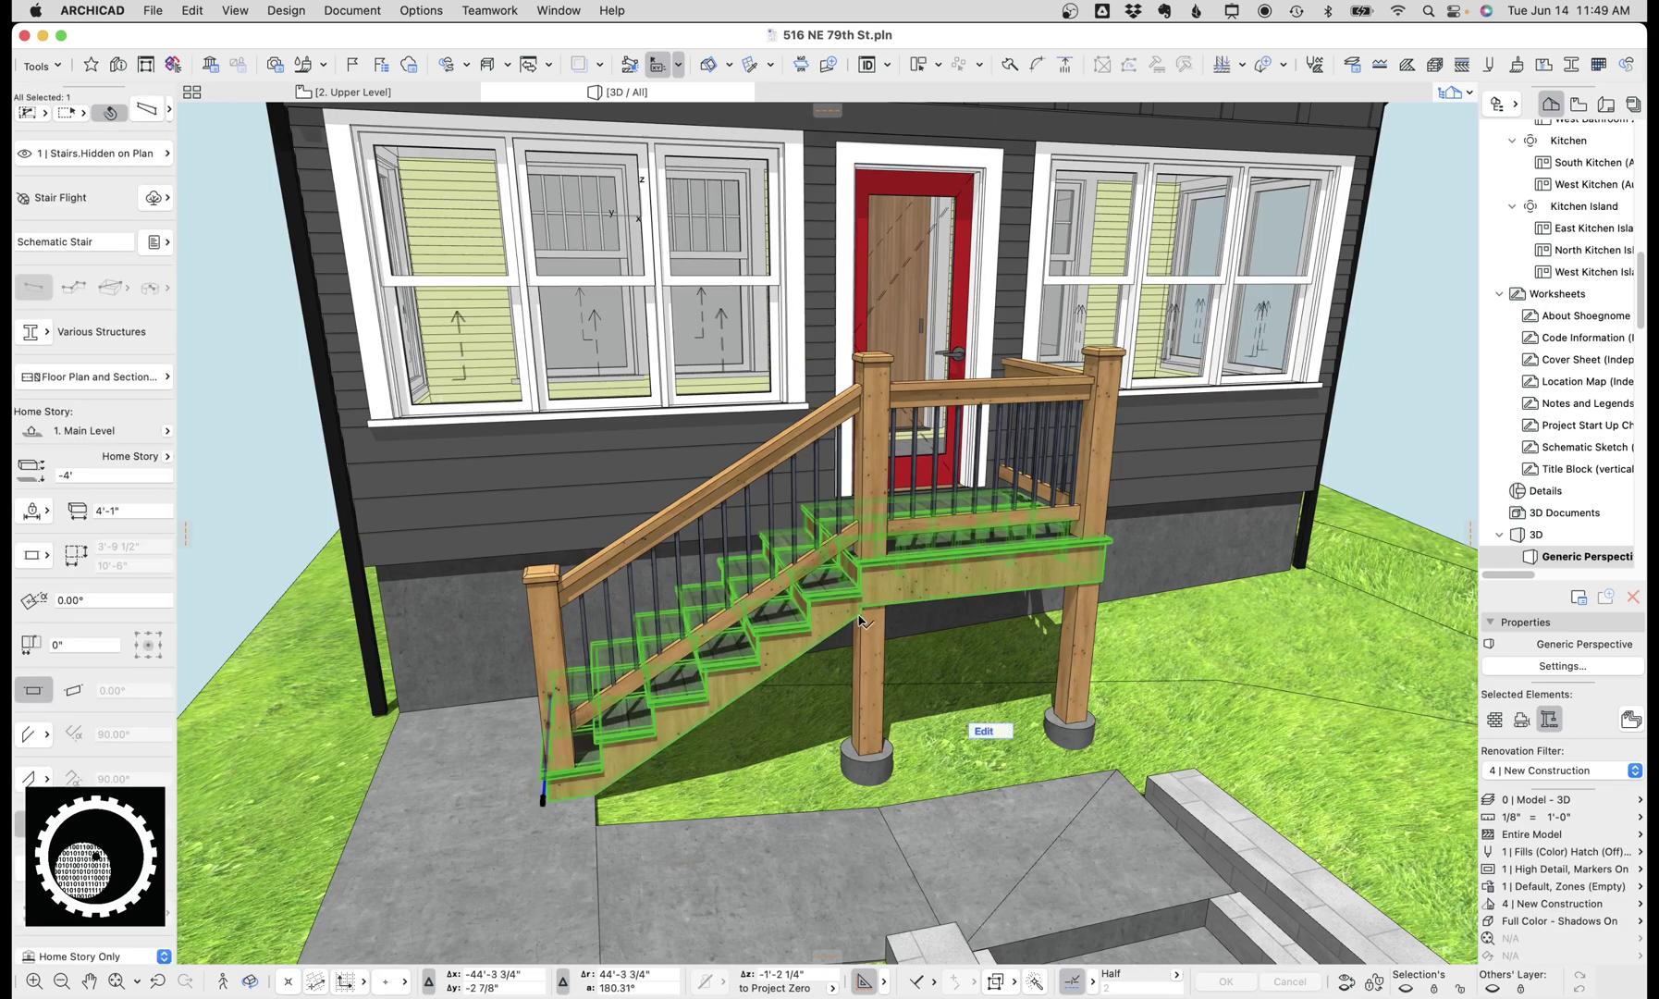
left_click(902, 428)
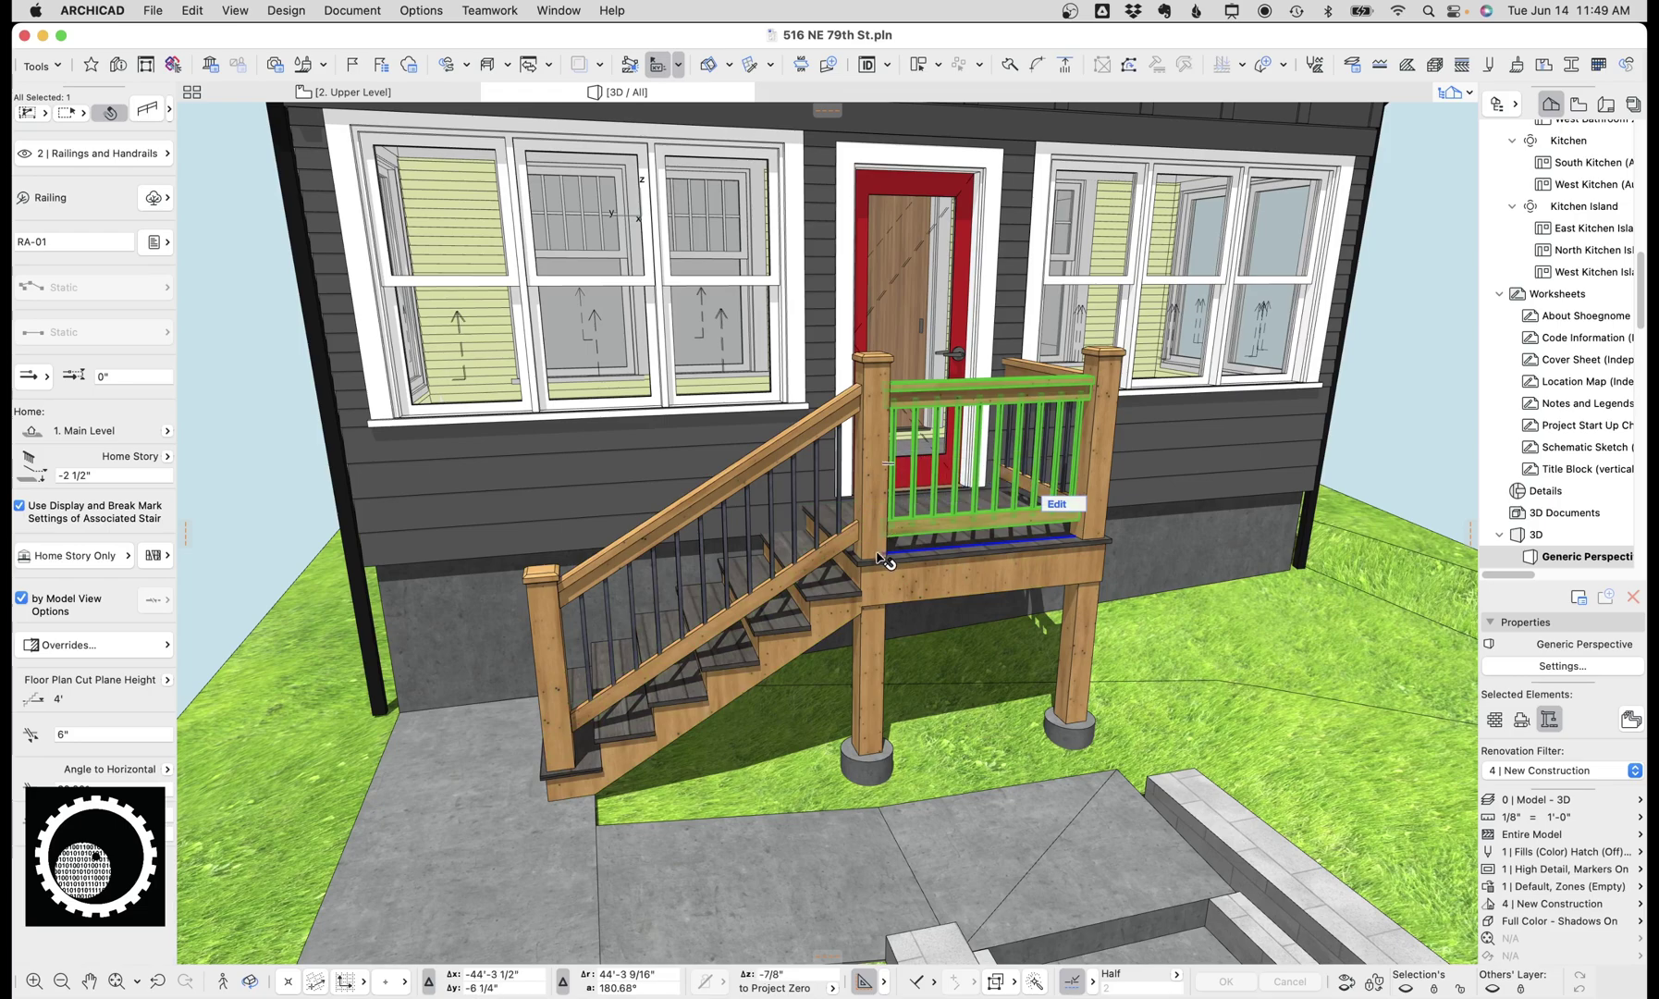
key("Escape")
- Examine the porch stair's treads, stringers and railing in 3D from the foot of the stairs and from underneath
middle_click_drag(888, 564, 986, 588, "shift")
scroll(986, 588, "up", 5)
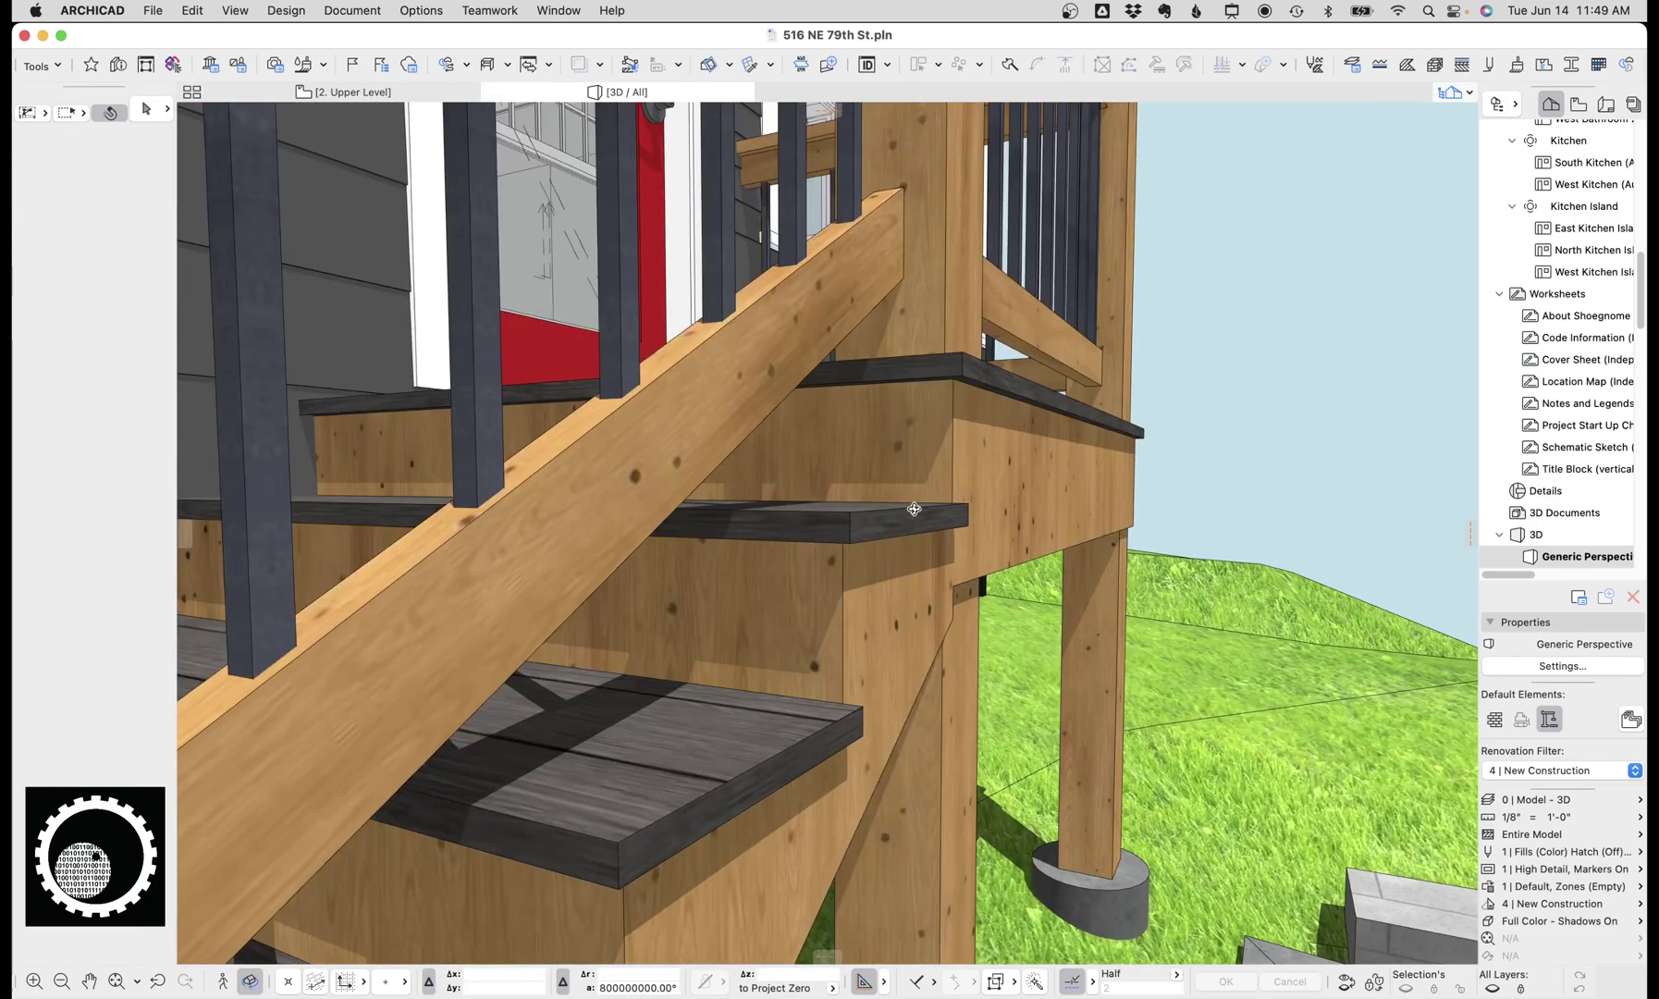
middle_click_drag(913, 509, 916, 428, "shift")
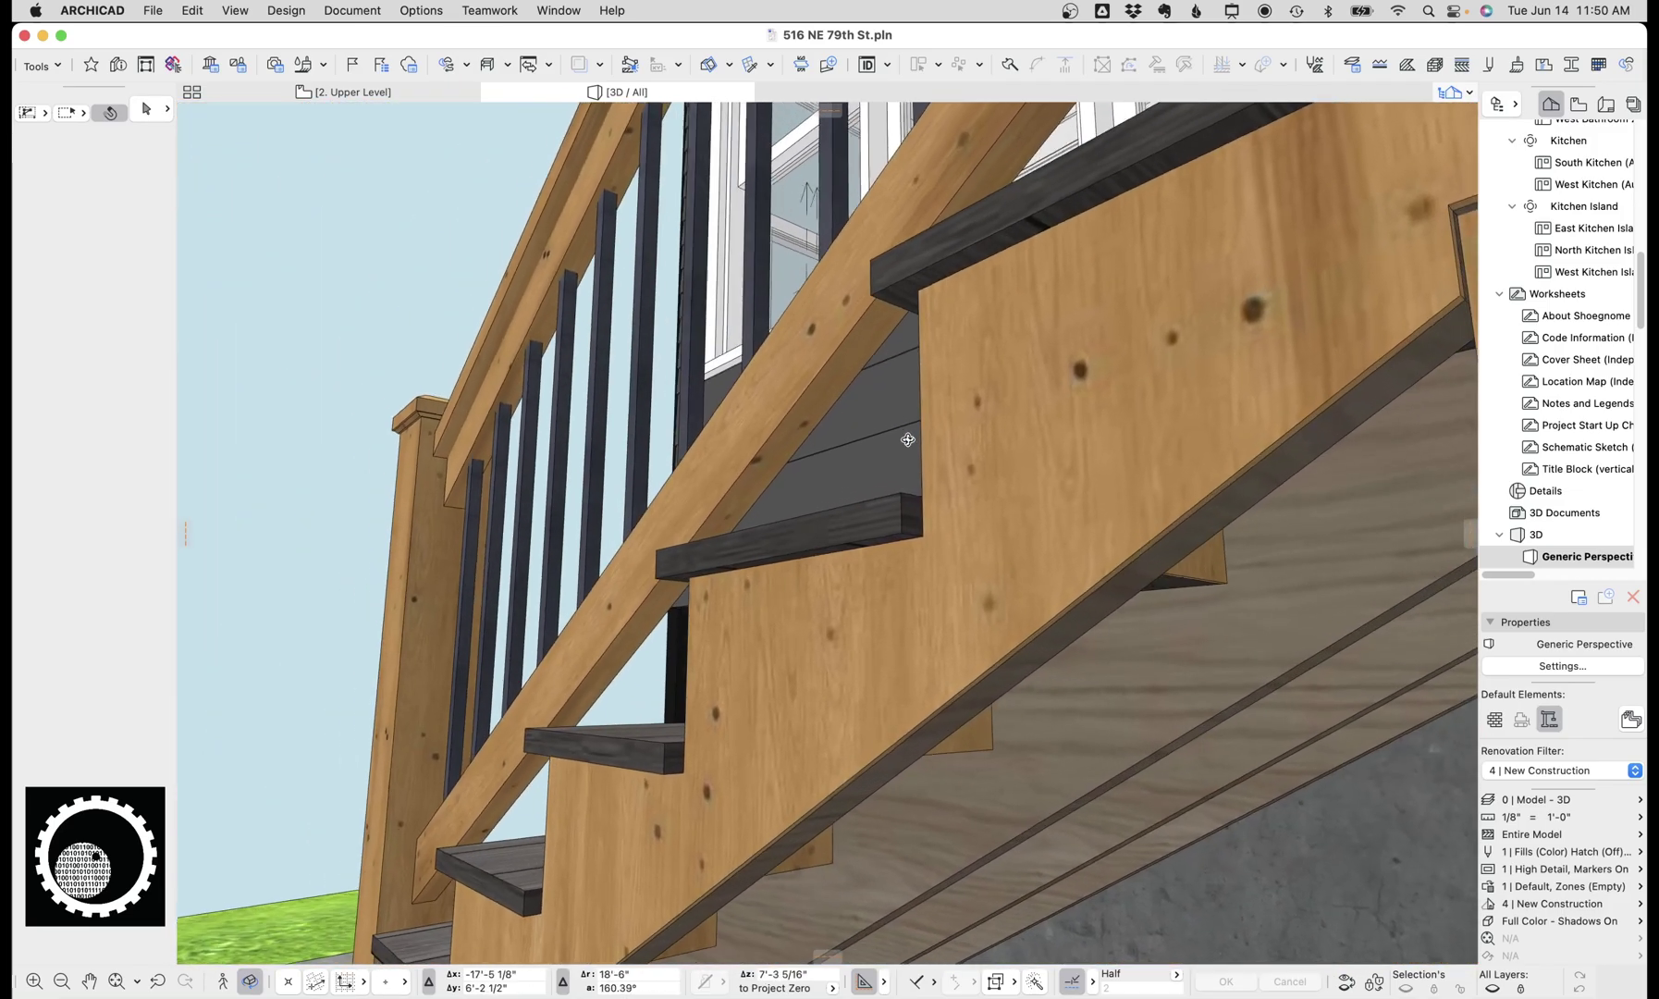
scroll(1091, 663, "down", 4)
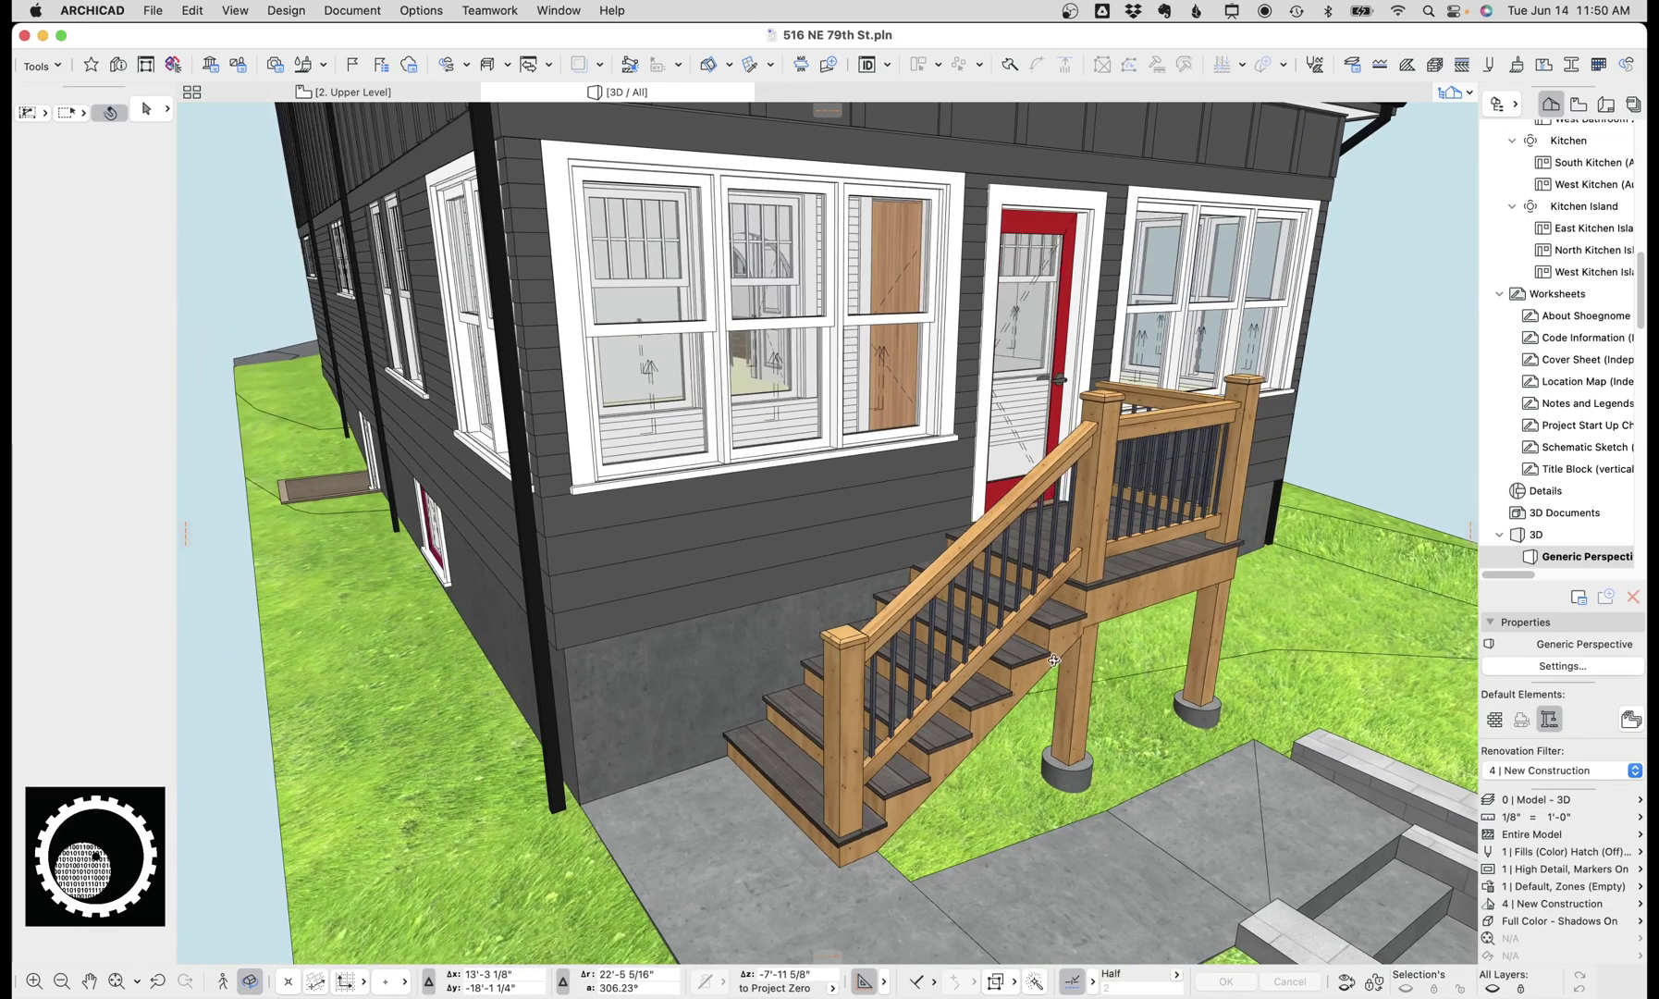